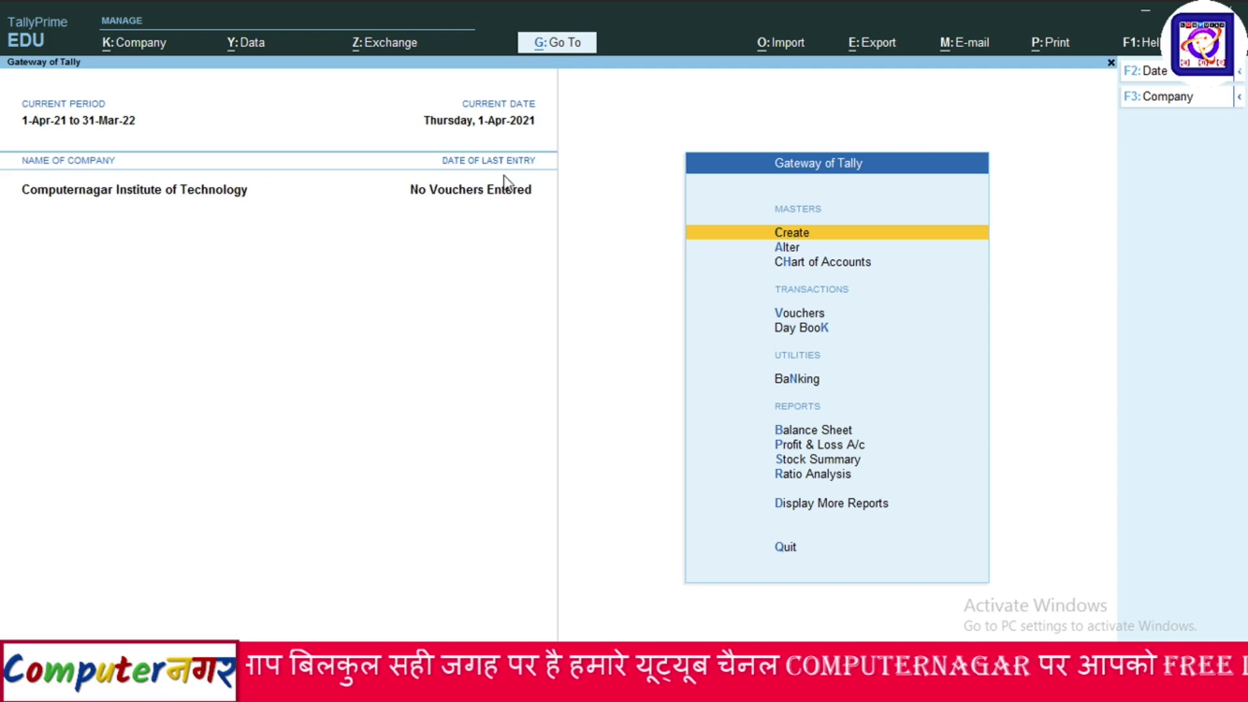
Start a new company from the Company menu's Create option.
{"action": "left_click", "coordinate": [110, 52]}
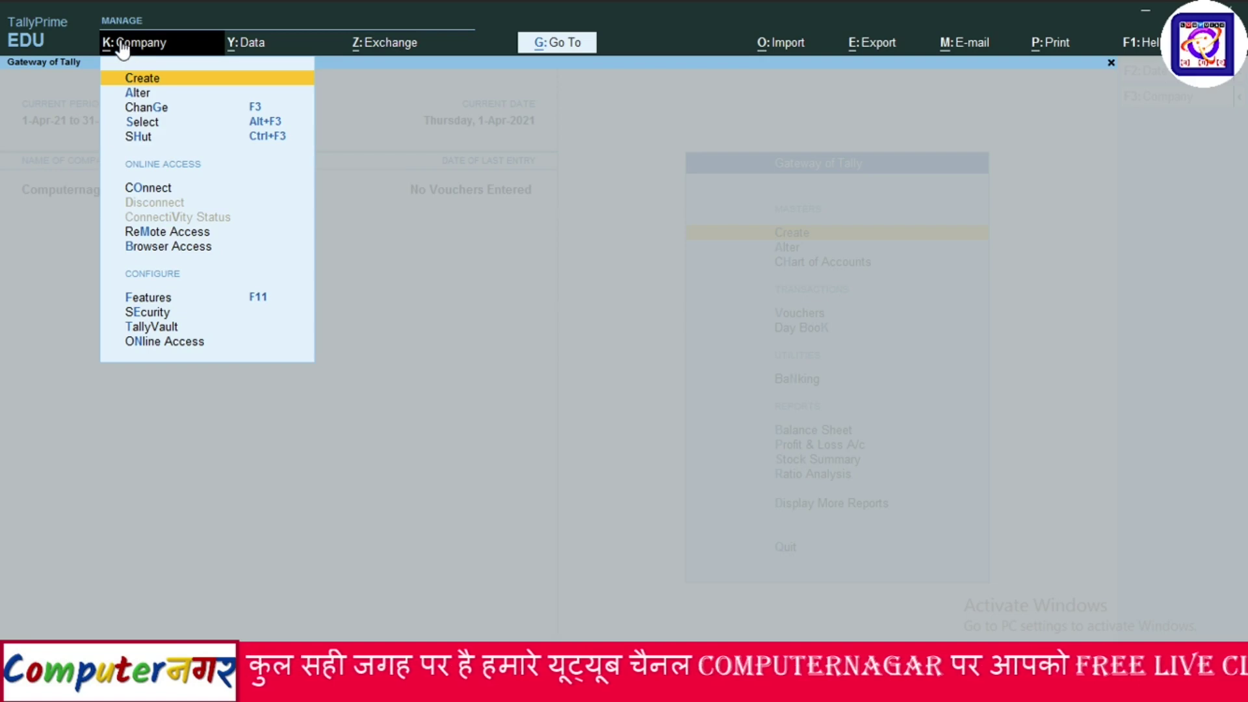
{"action": "left_click", "coordinate": [144, 76]}
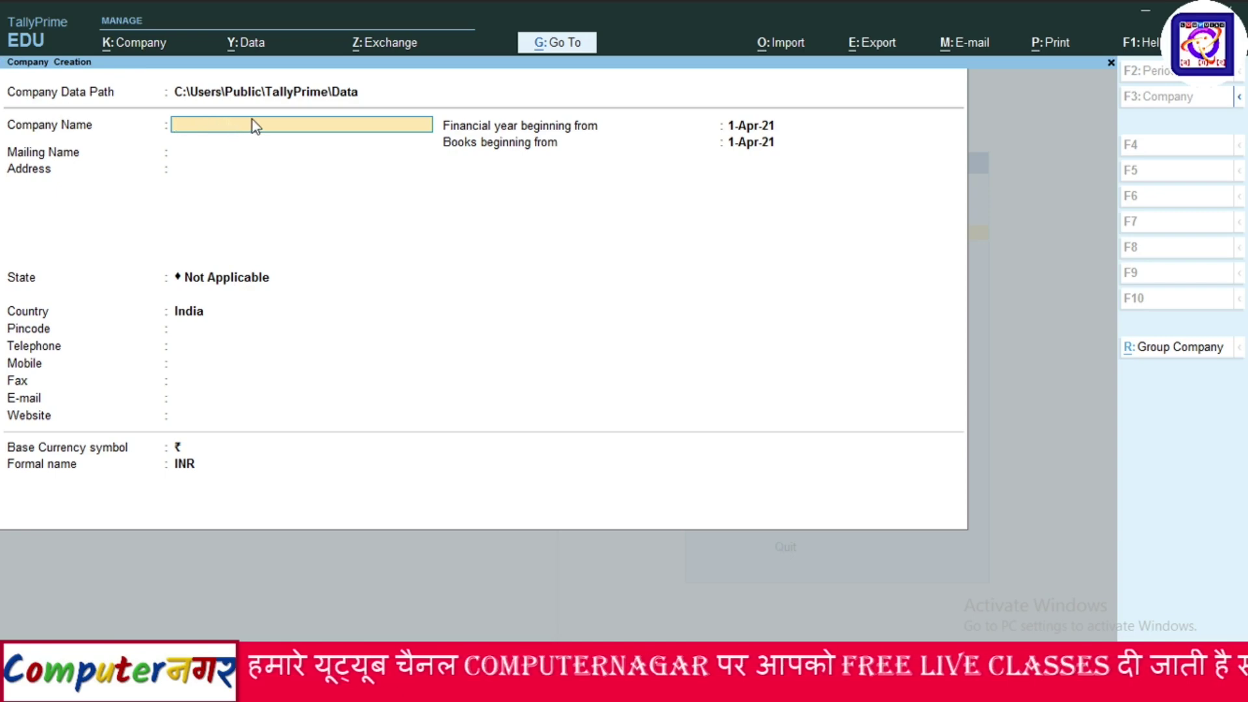
Replace the mistyped name with HCL PRIVATE LIMITED and keep it as the mailing name.
{"action": "type", "text": "H"}
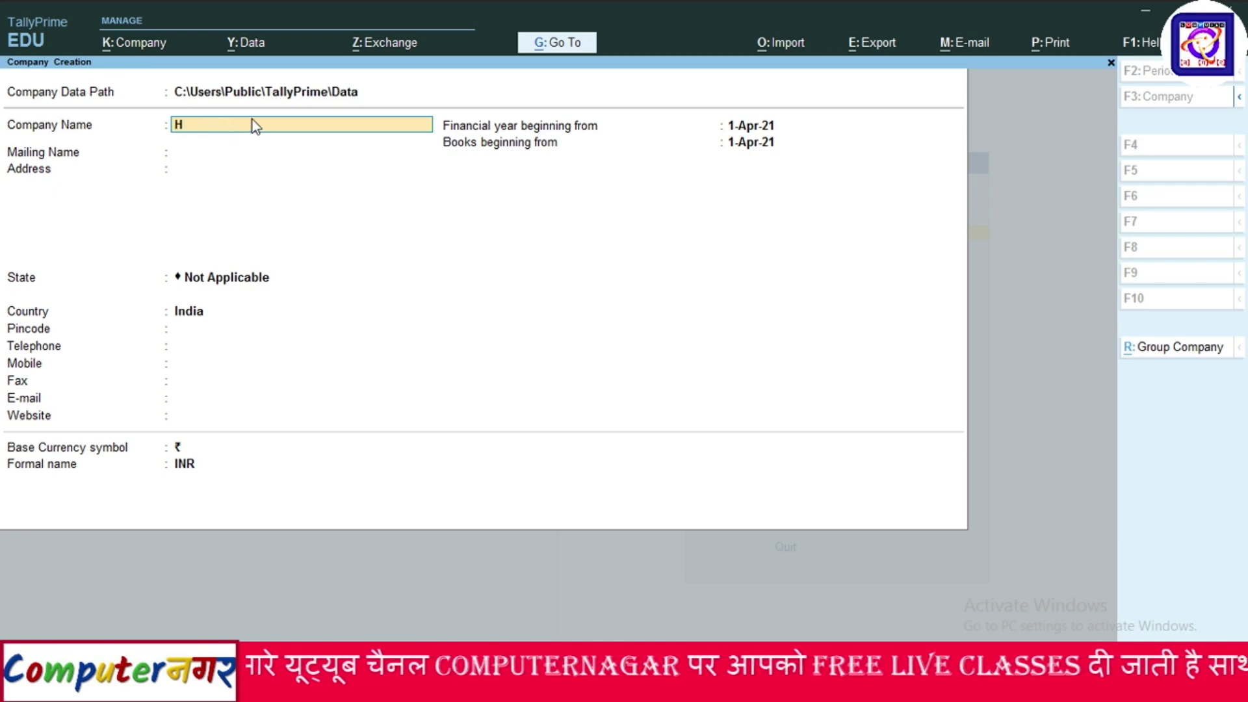
{"action": "type", "text": "cl"}
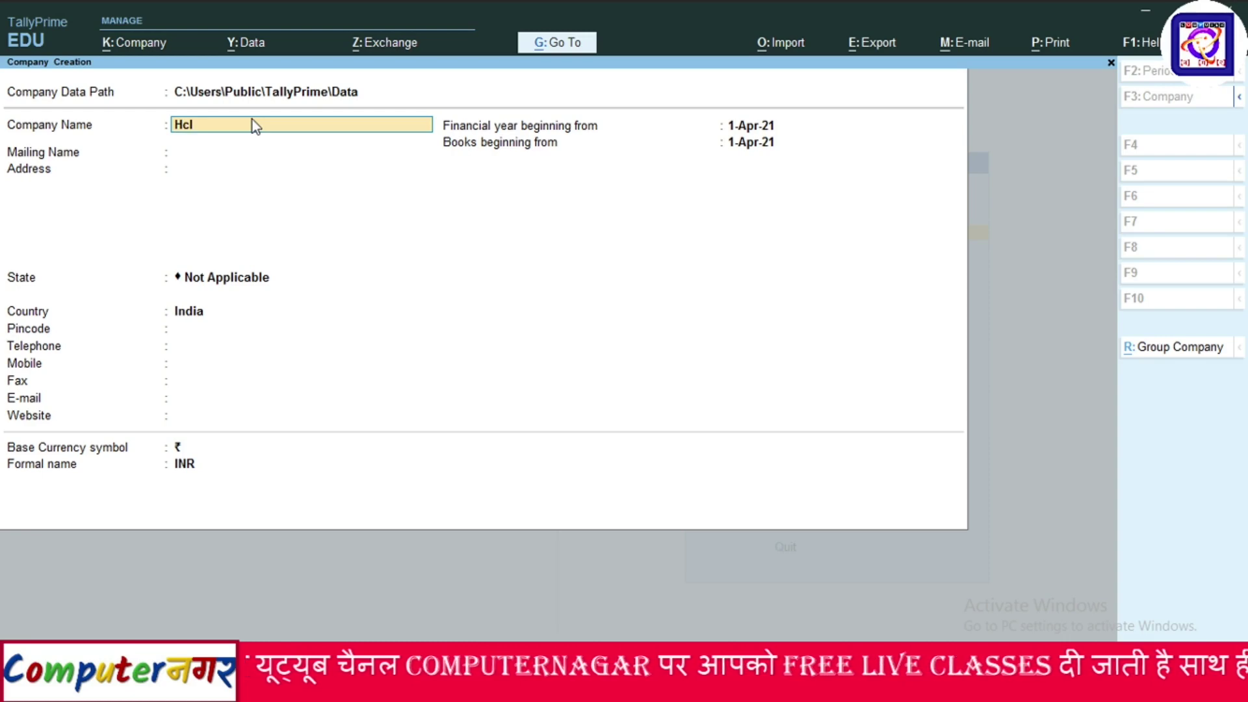
{"action": "type", "text": " Priv"}
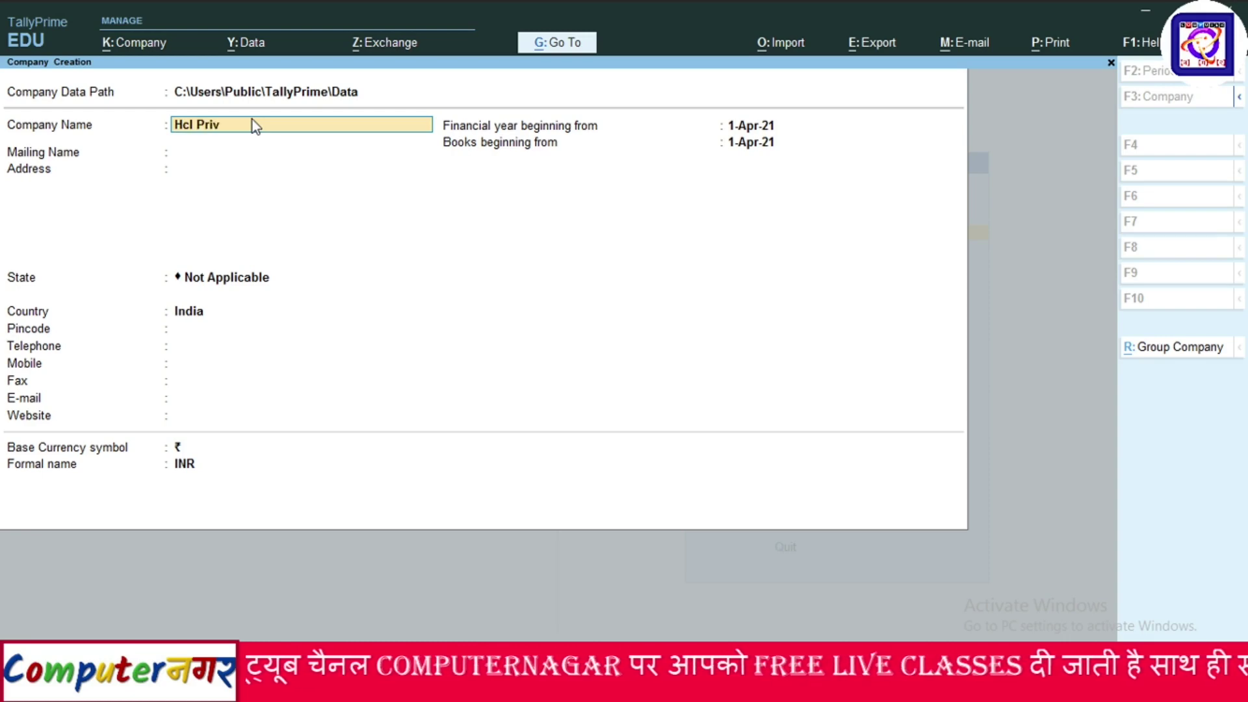
{"action": "key", "text": "BackSpace"}
{"action": "key", "text": "BackSpace"}
{"action": "key", "text": "BackSpace"}
{"action": "key", "text": "BackSpace"}
{"action": "key", "text": "BackSpace"}
{"action": "key", "text": "BackSpace"}
{"action": "key", "text": "BackSpace"}
{"action": "key", "text": "BackSpace"}
{"action": "key", "text": "BackSpace"}
{"action": "key", "text": "BackSpace"}
{"action": "key", "text": "BackSpace"}
{"action": "key", "text": "BackSpace"}
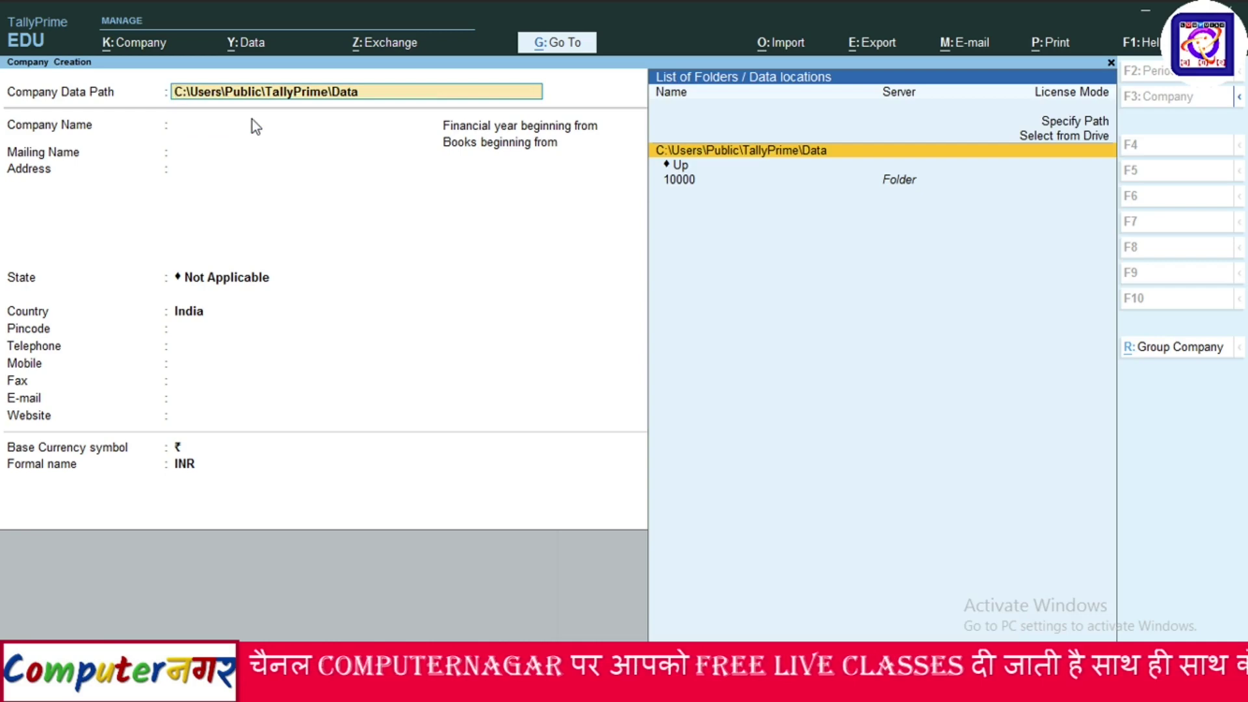
{"action": "key", "text": "Return"}
{"action": "type", "text": "H"}
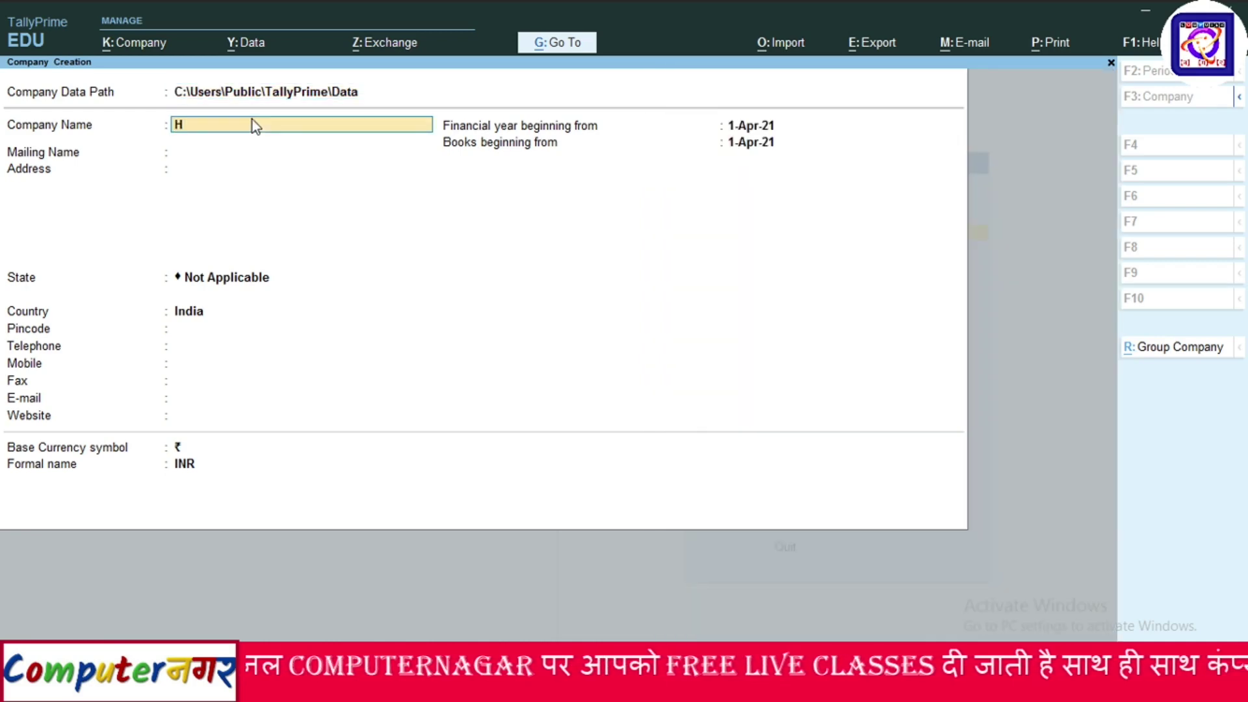
{"action": "type", "text": "CL PRI"}
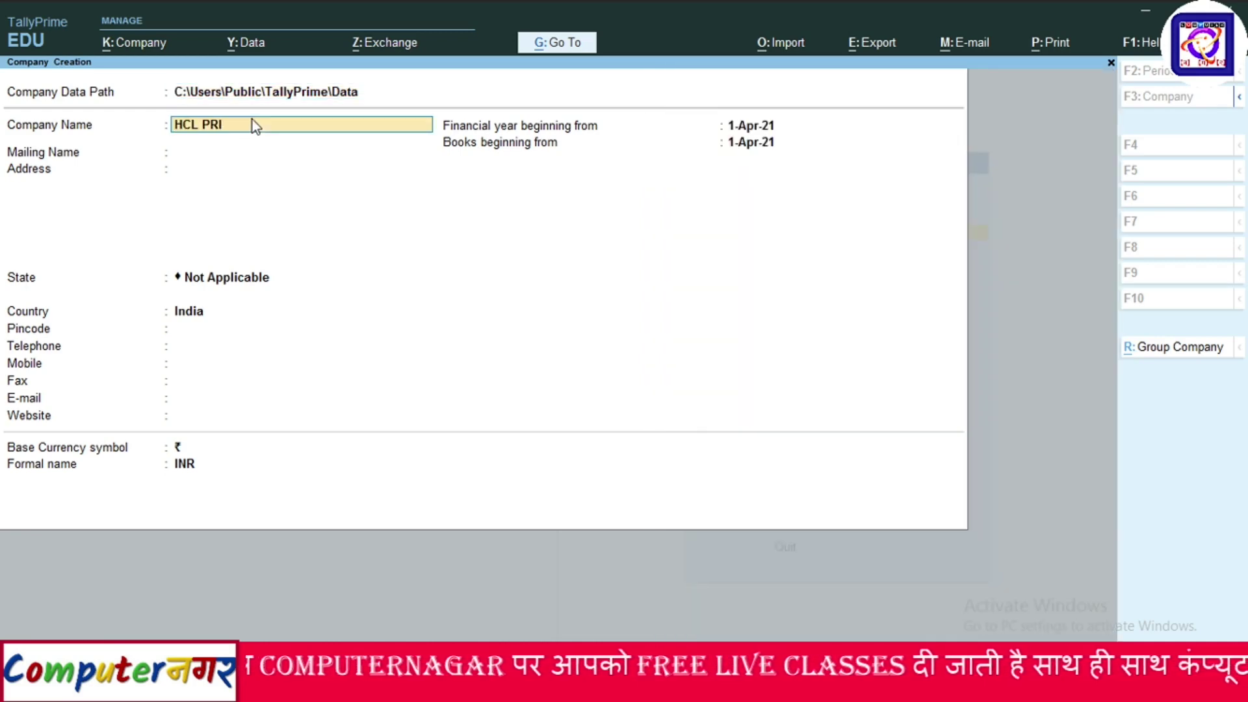
{"action": "type", "text": "VATE LIMITE"}
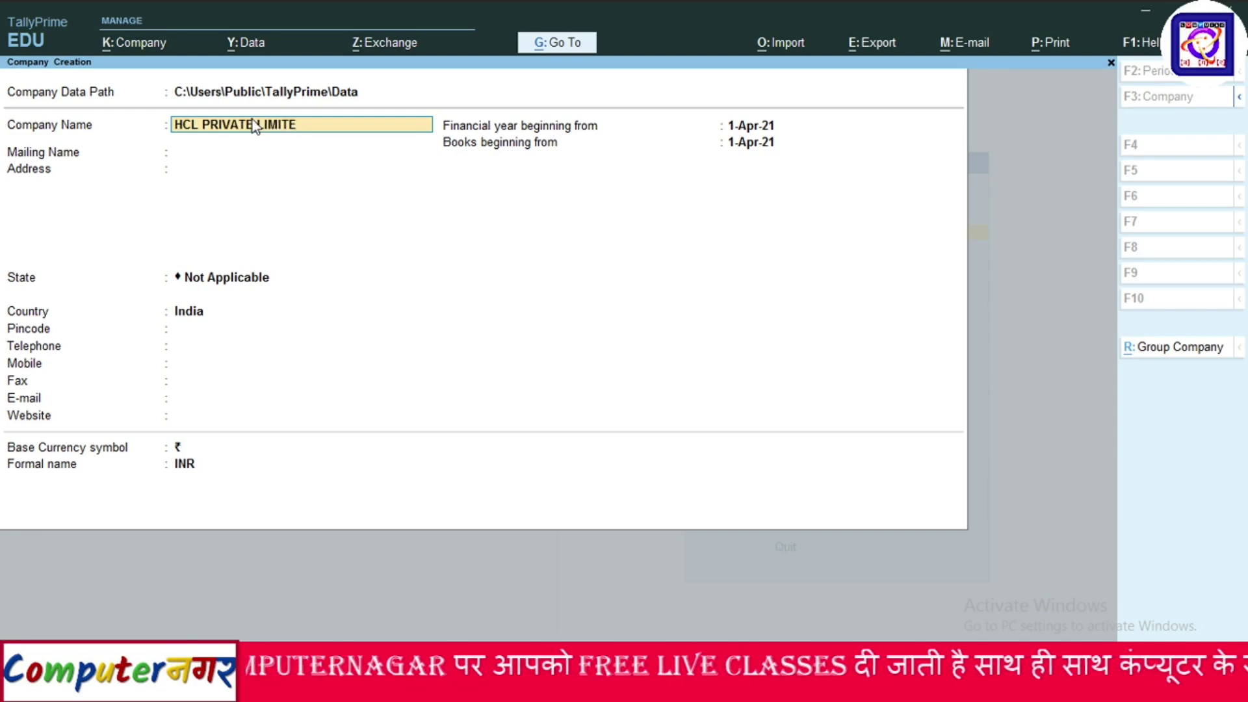
{"action": "type", "text": "D"}
{"action": "key", "text": "Return"}
{"action": "key", "text": "Return"}
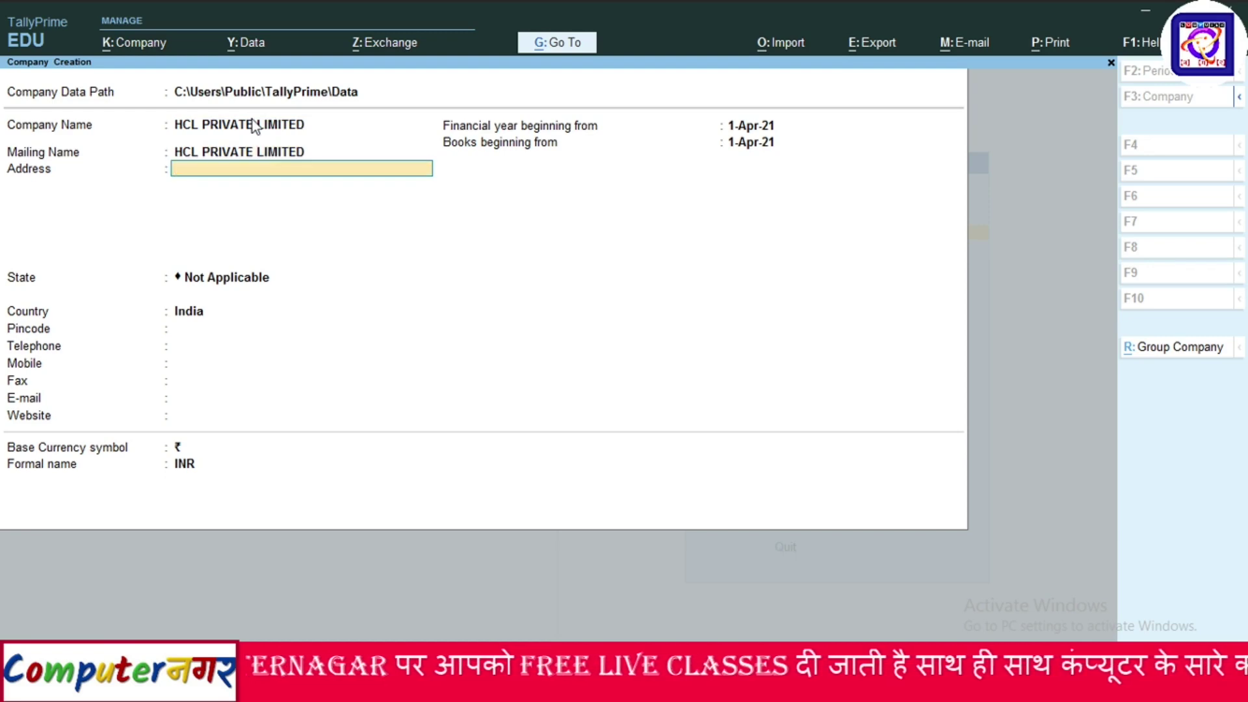
Enter the address CIVIL LINES PRAYAGRAJ and choose Uttar Pradesh as the state.
{"action": "type", "text": "CIVIL L"}
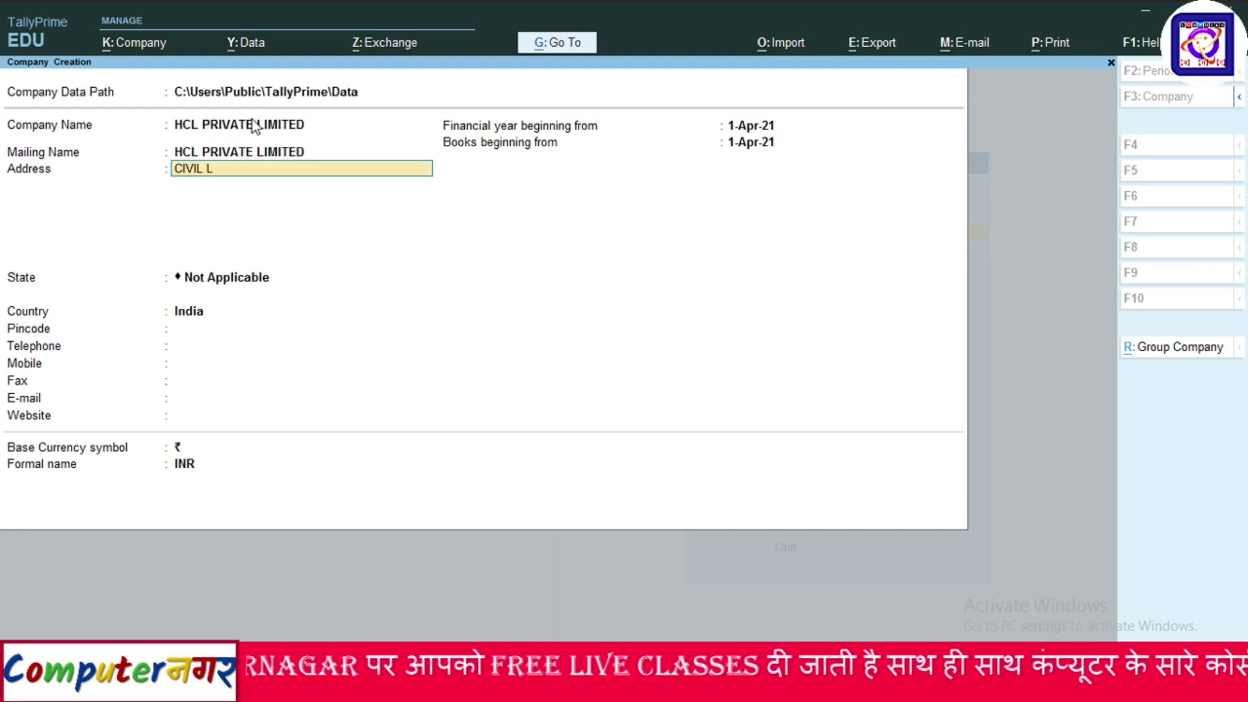
{"action": "type", "text": "INES PRAYA"}
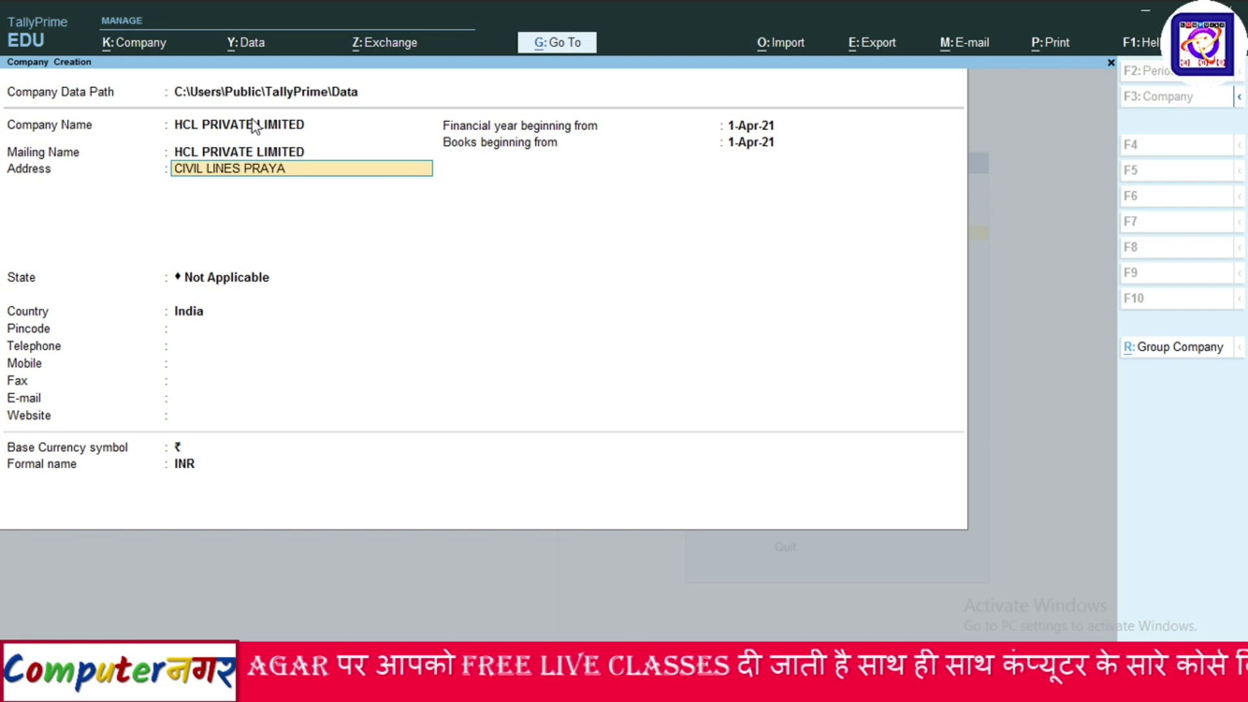
{"action": "type", "text": "GRAJ"}
{"action": "key", "text": "Return"}
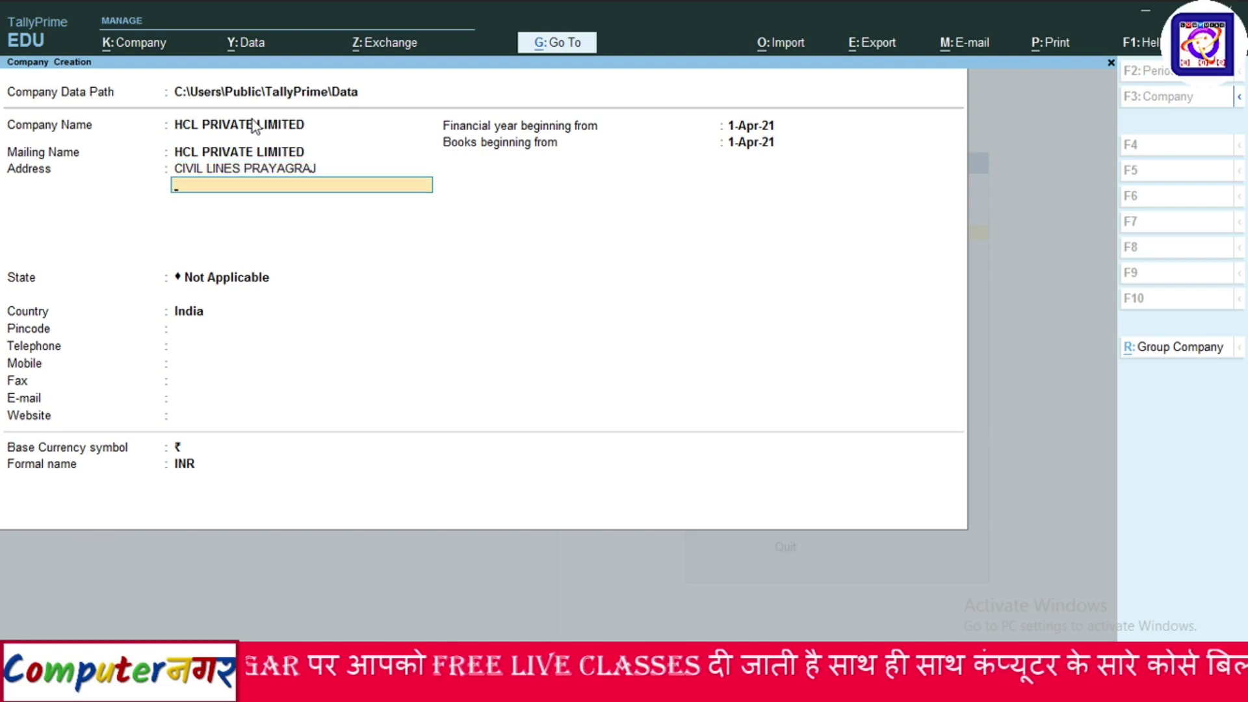
{"action": "key", "text": "Return"}
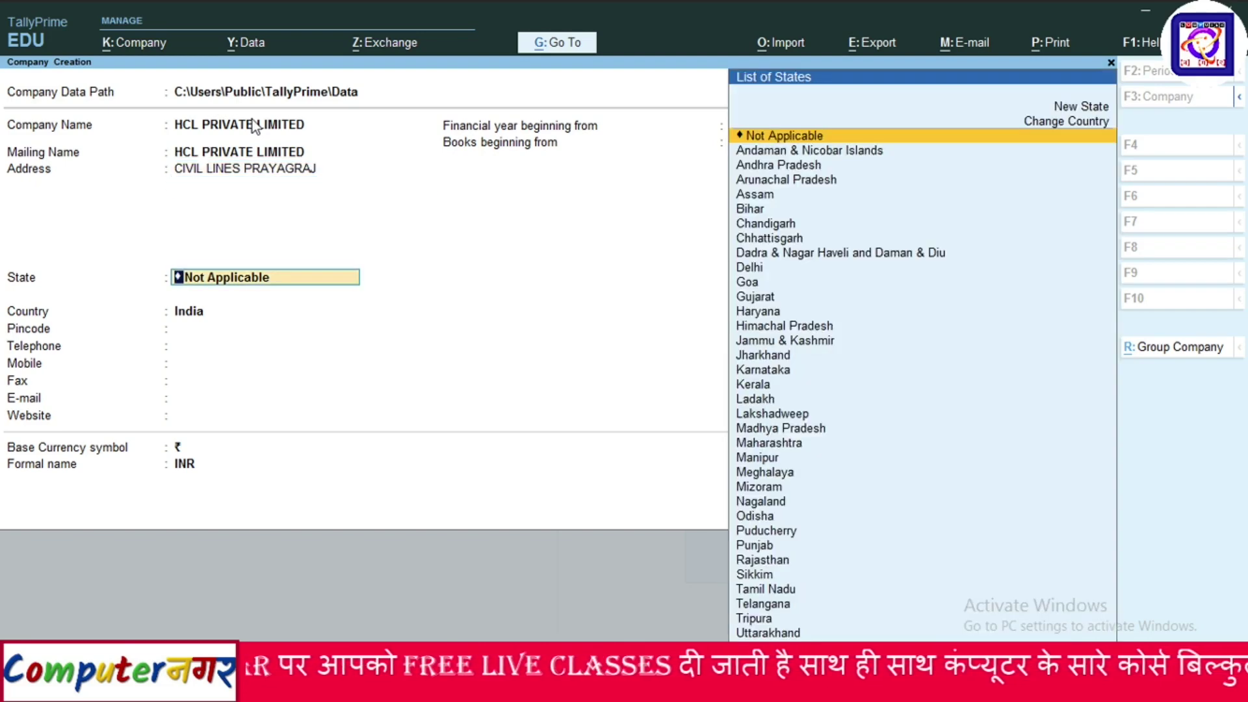
{"action": "type", "text": "UTTAR"}
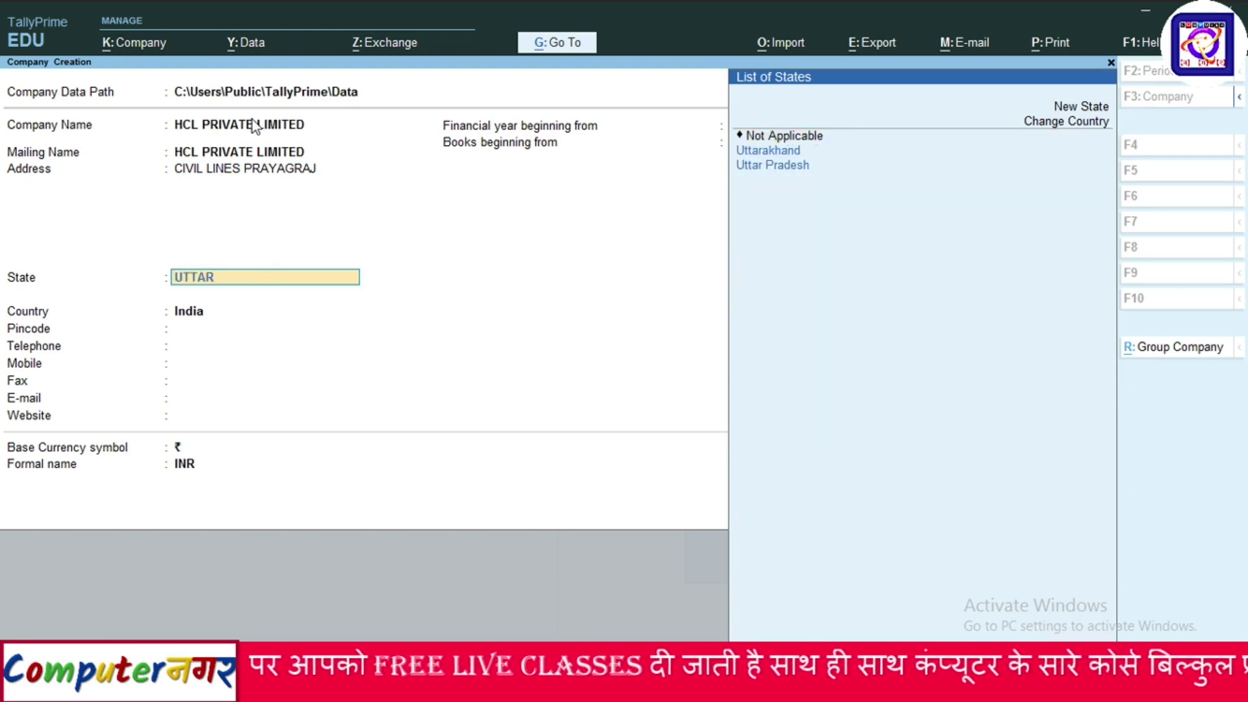
{"action": "key", "text": "Down"}
{"action": "key", "text": "Return"}
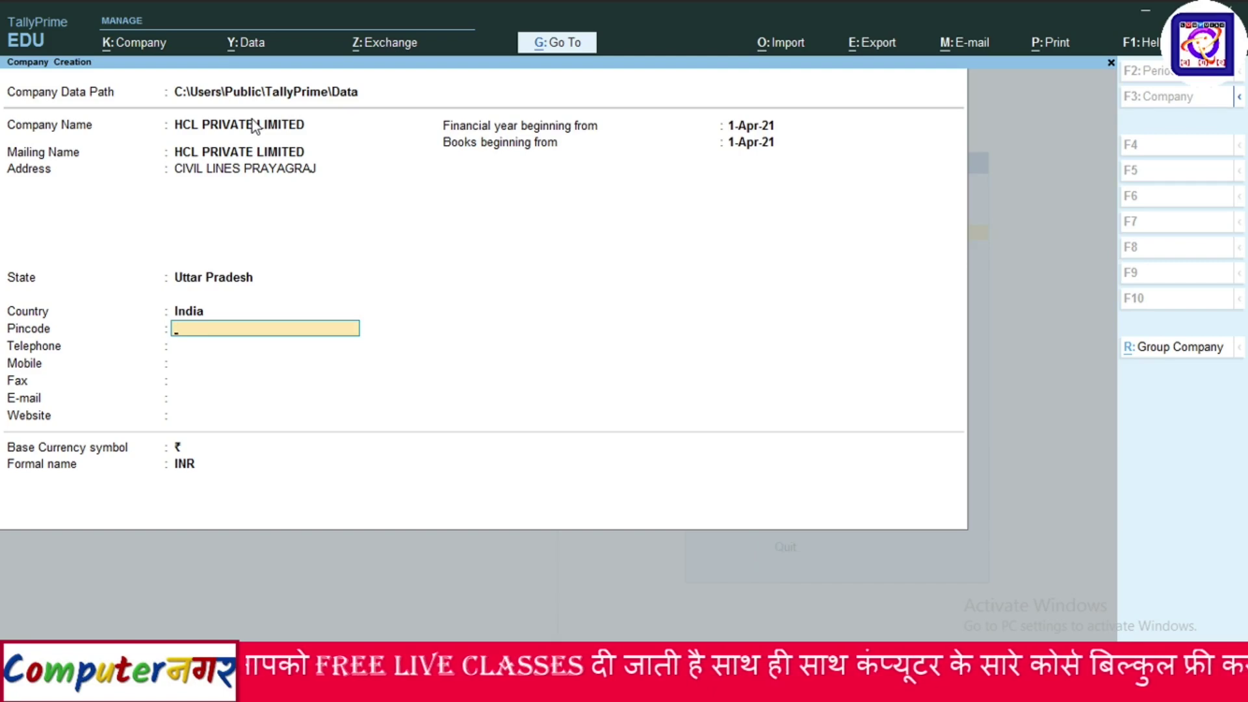
Enter pincode 211008 and the corrected mobile number, leaving fax, e-mail and website blank.
{"action": "type", "text": "211008"}
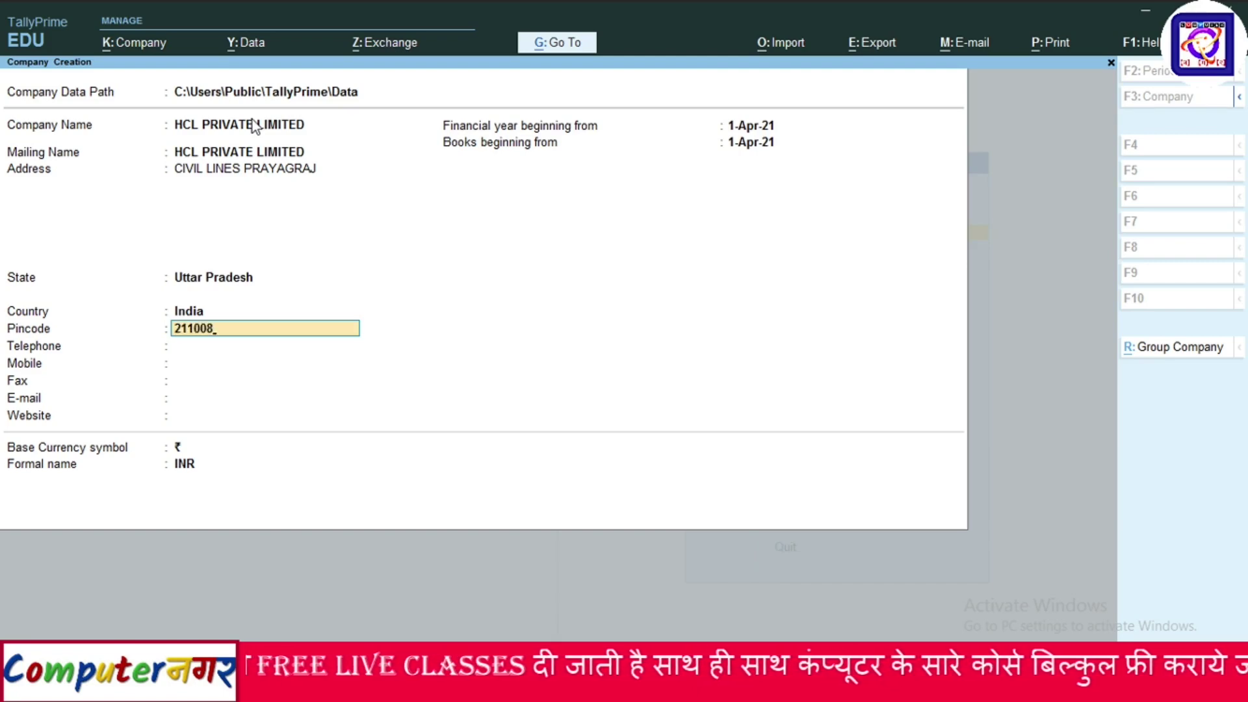
{"action": "key", "text": "Return"}
{"action": "key", "text": "Return"}
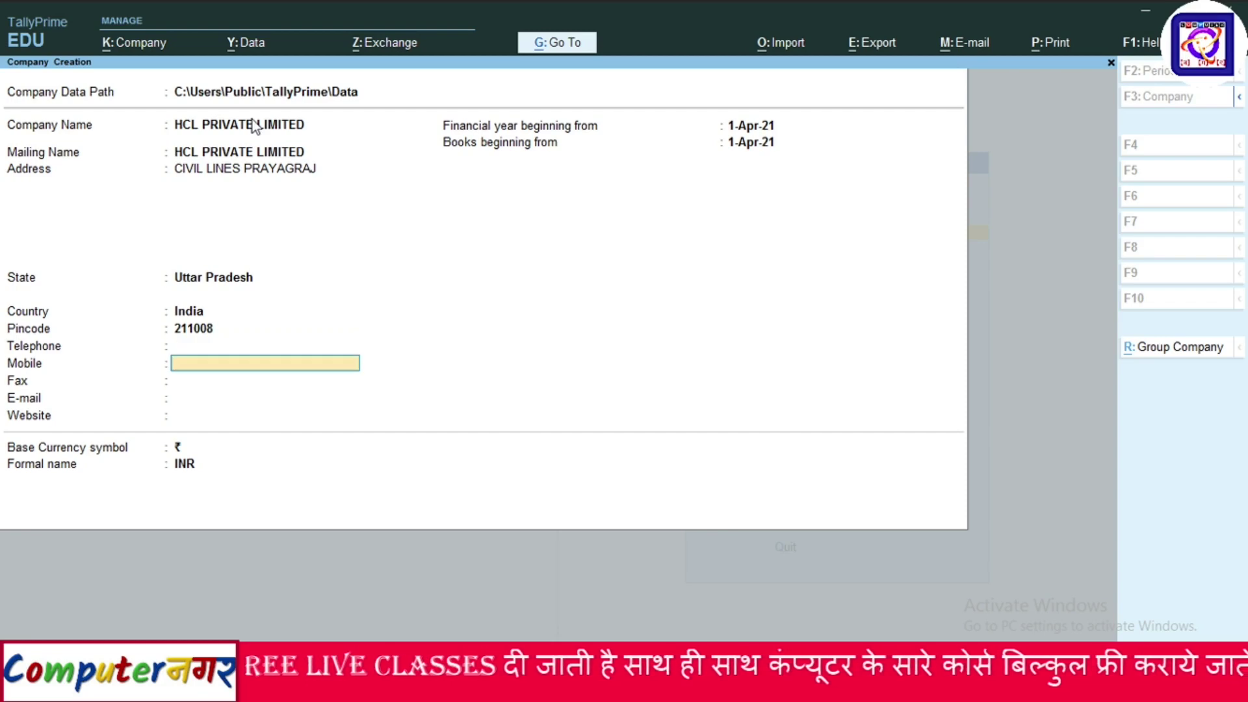
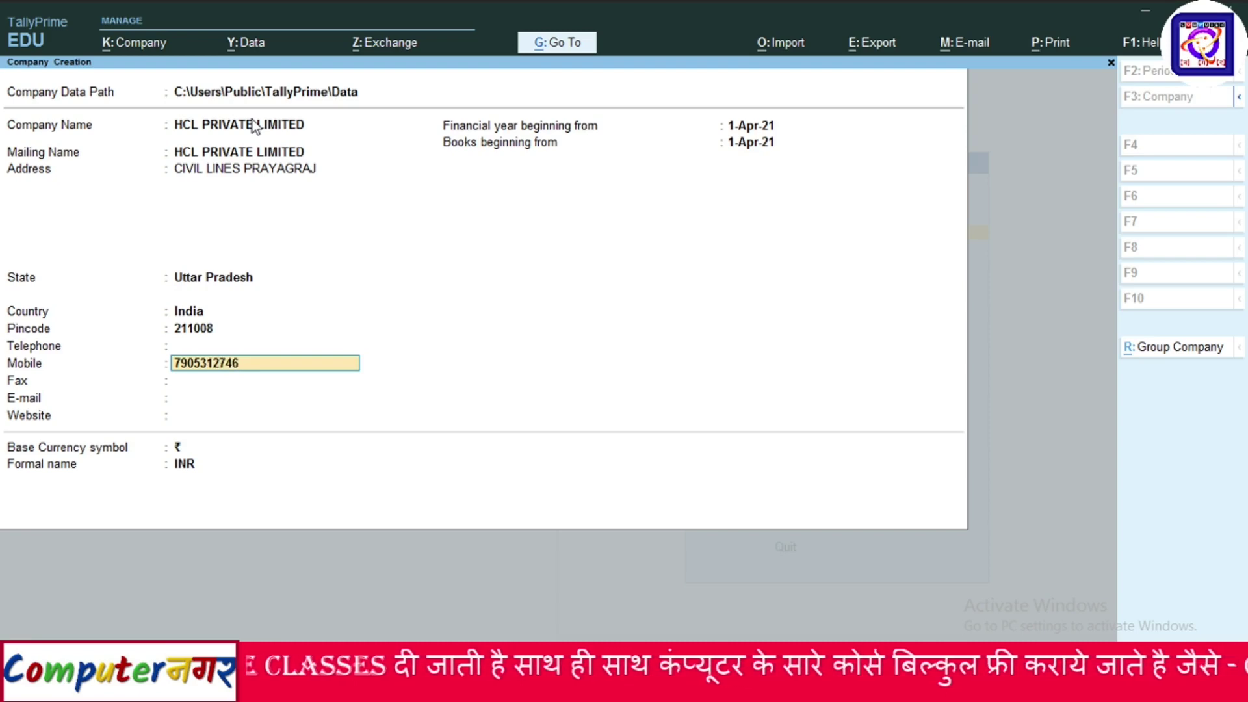
{"action": "key", "text": "Return"}
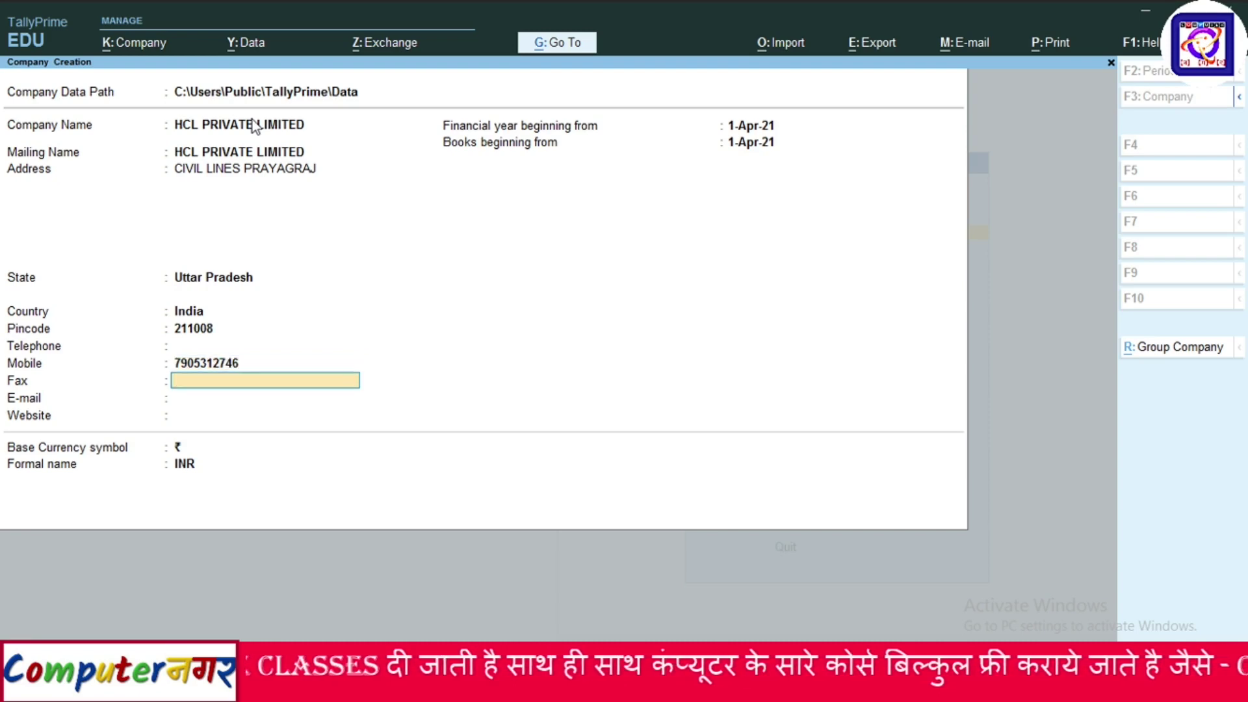
{"action": "key", "text": "Return"}
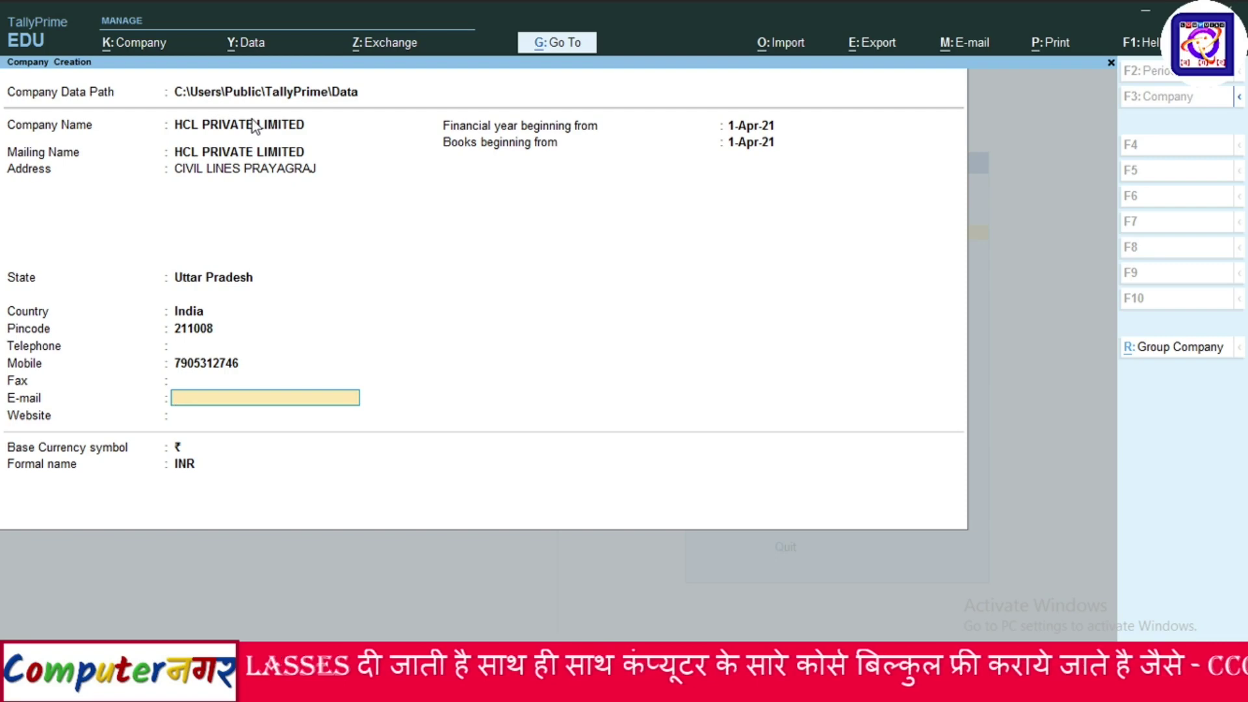
{"action": "key", "text": "Return"}
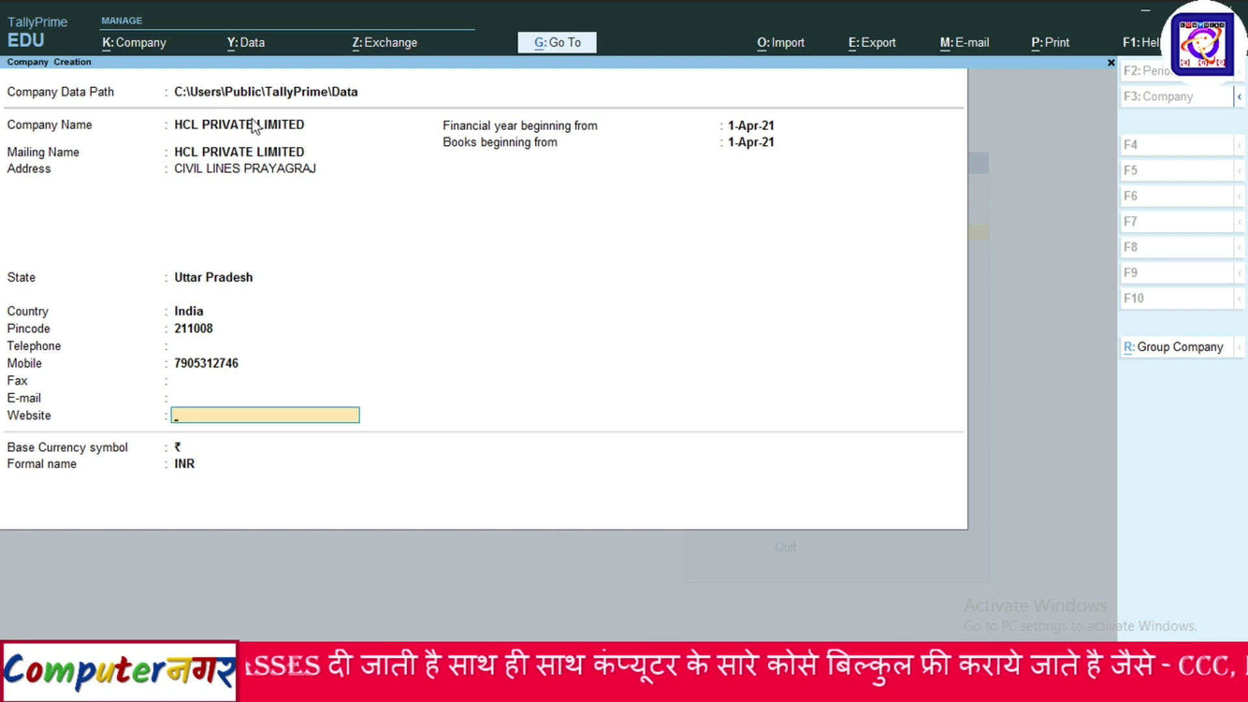
{"action": "key", "text": "Return"}
{"action": "key", "text": "Return"}
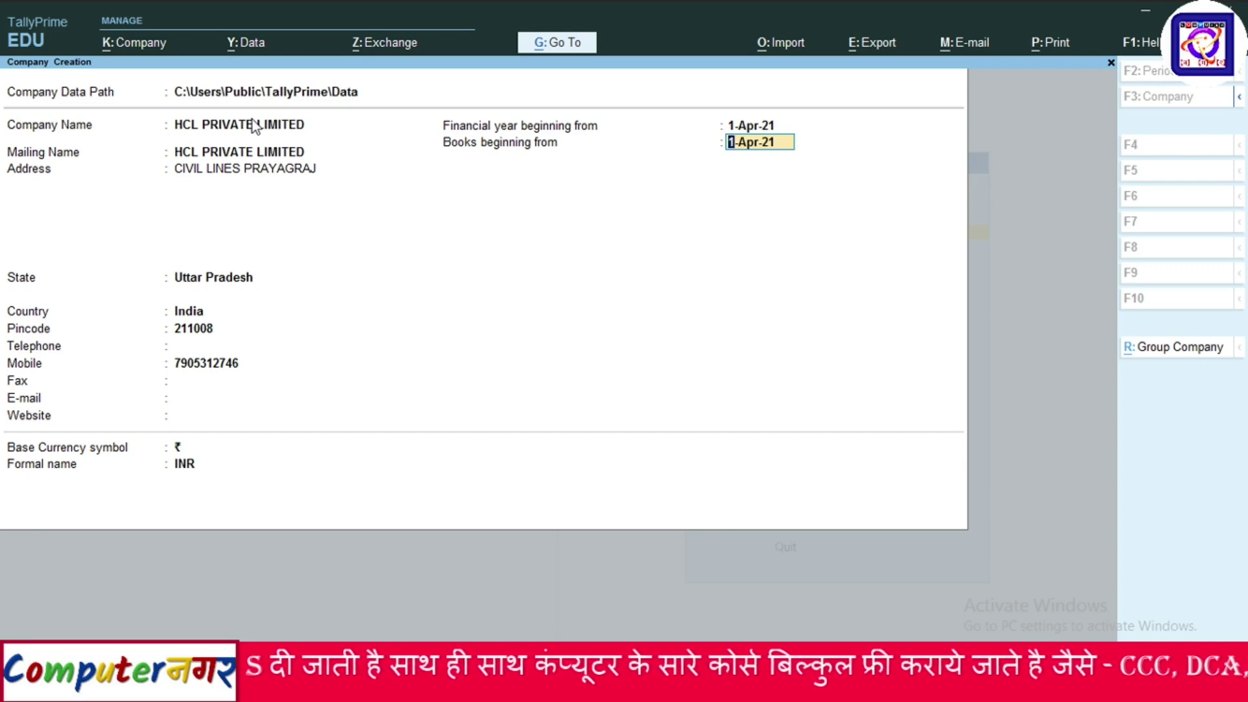
Save the company with default dates, keeping Enable GST set to Yes to open GST details.
{"action": "key", "text": "Return"}
{"action": "key", "text": "Return"}
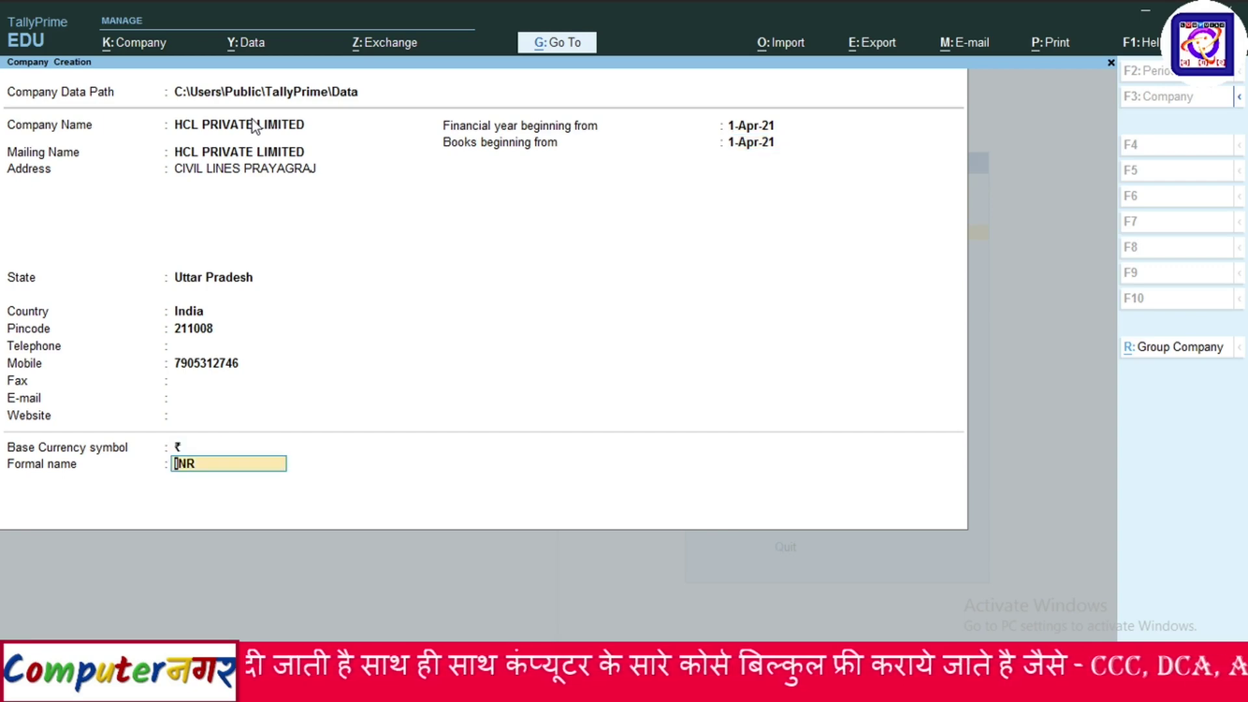
{"action": "key", "text": "Return"}
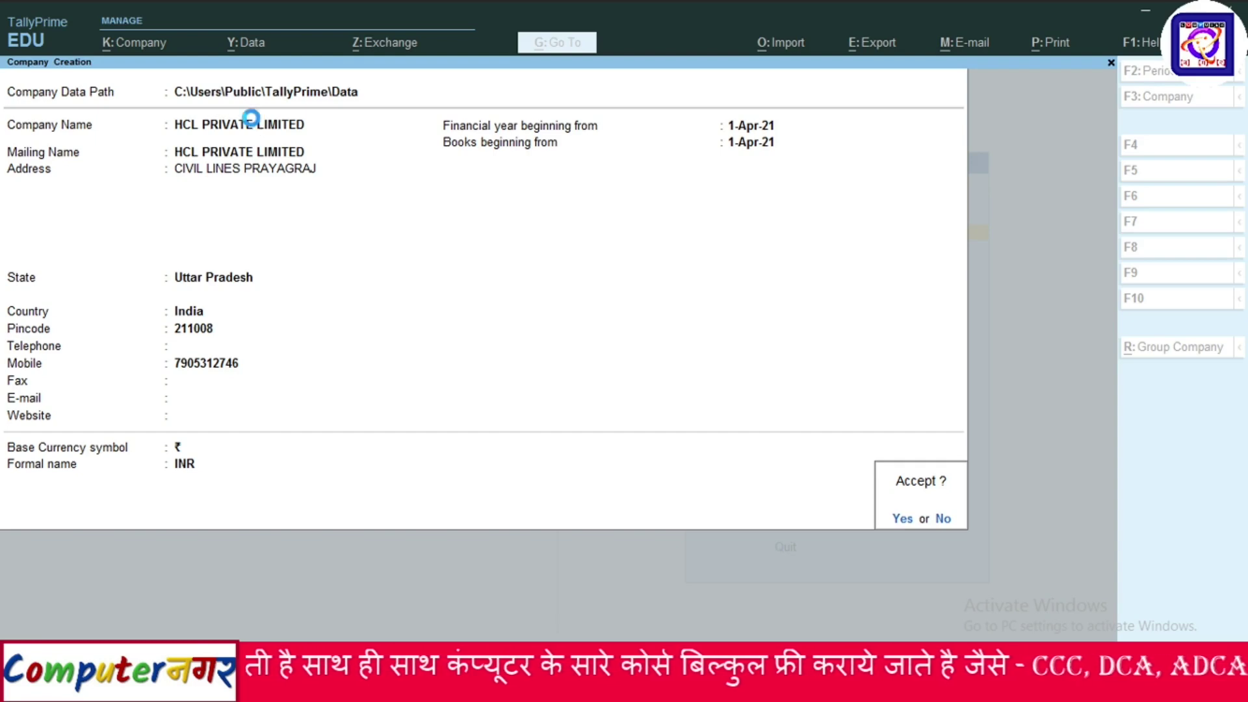
{"action": "key", "text": "Return"}
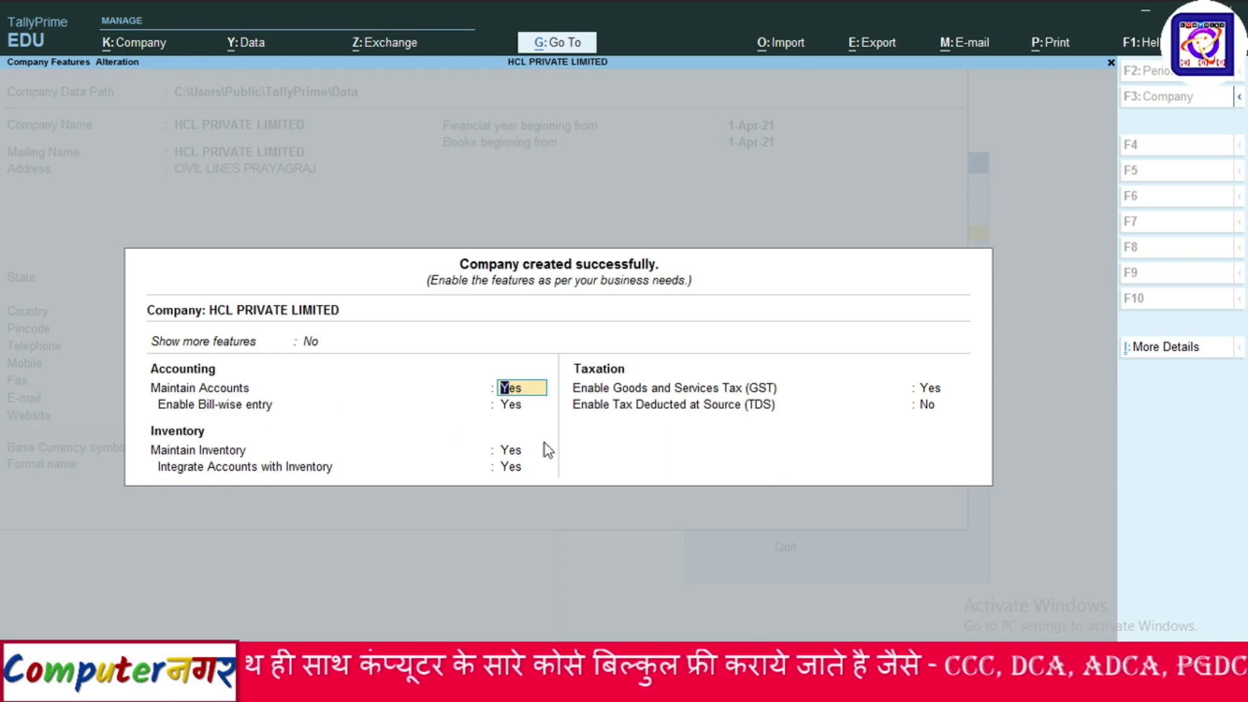
{"action": "key", "text": "Return"}
{"action": "key", "text": "Return"}
{"action": "key", "text": "Return"}
{"action": "key", "text": "Return"}
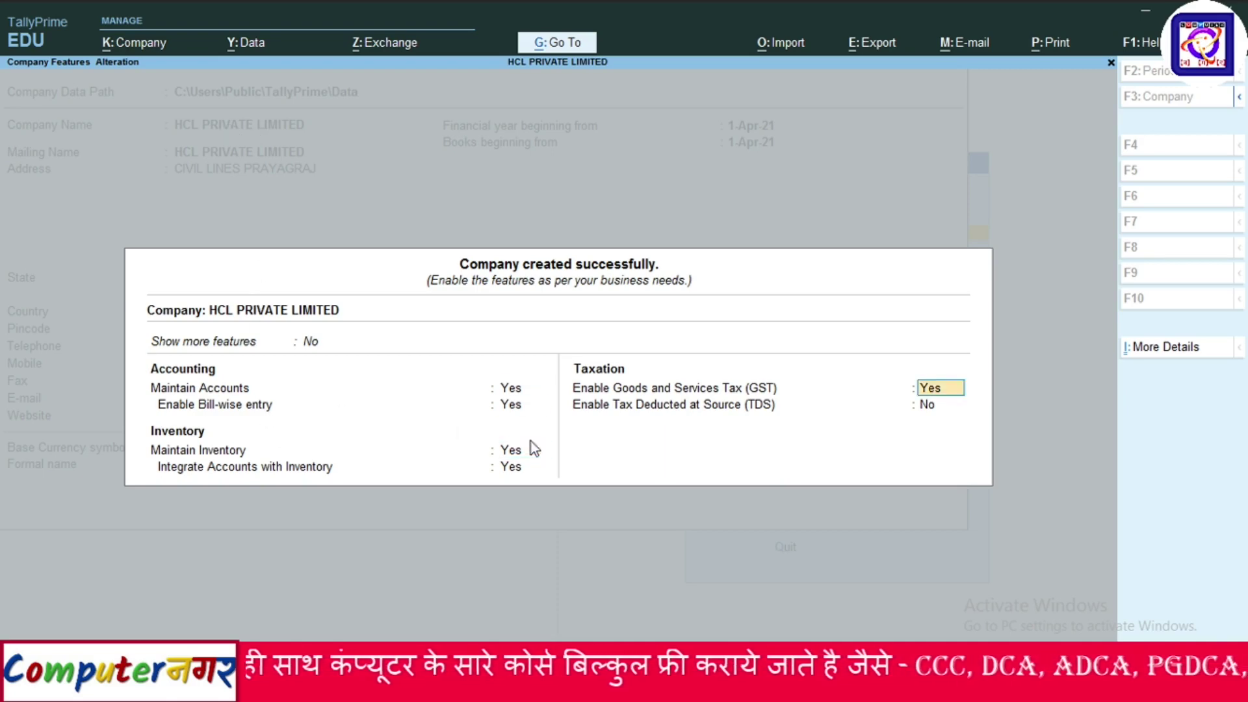
{"action": "key", "text": "Return"}
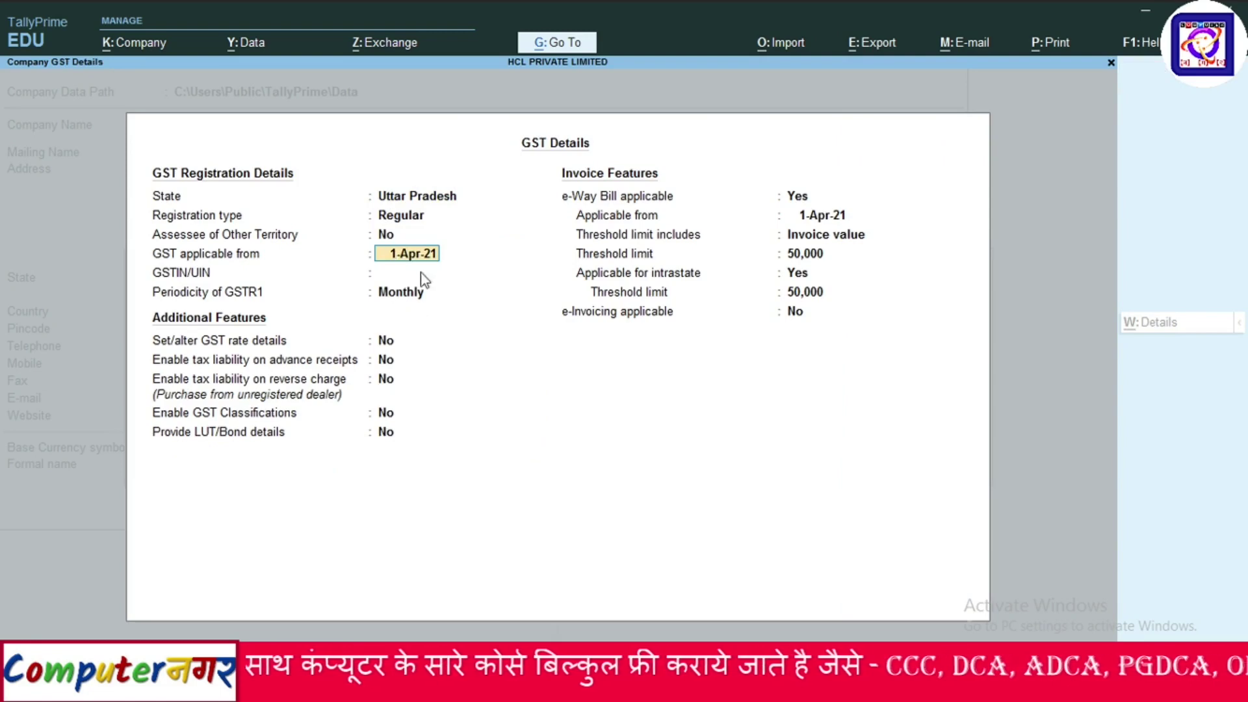
Accept the default GST details with Regular registration, then accept the Company Features screen.
{"action": "key", "text": "Return"}
{"action": "key", "text": "Return"}
{"action": "key", "text": "Return"}
{"action": "key", "text": "Return"}
{"action": "key", "text": "Return"}
{"action": "key", "text": "Return"}
{"action": "key", "text": "Return"}
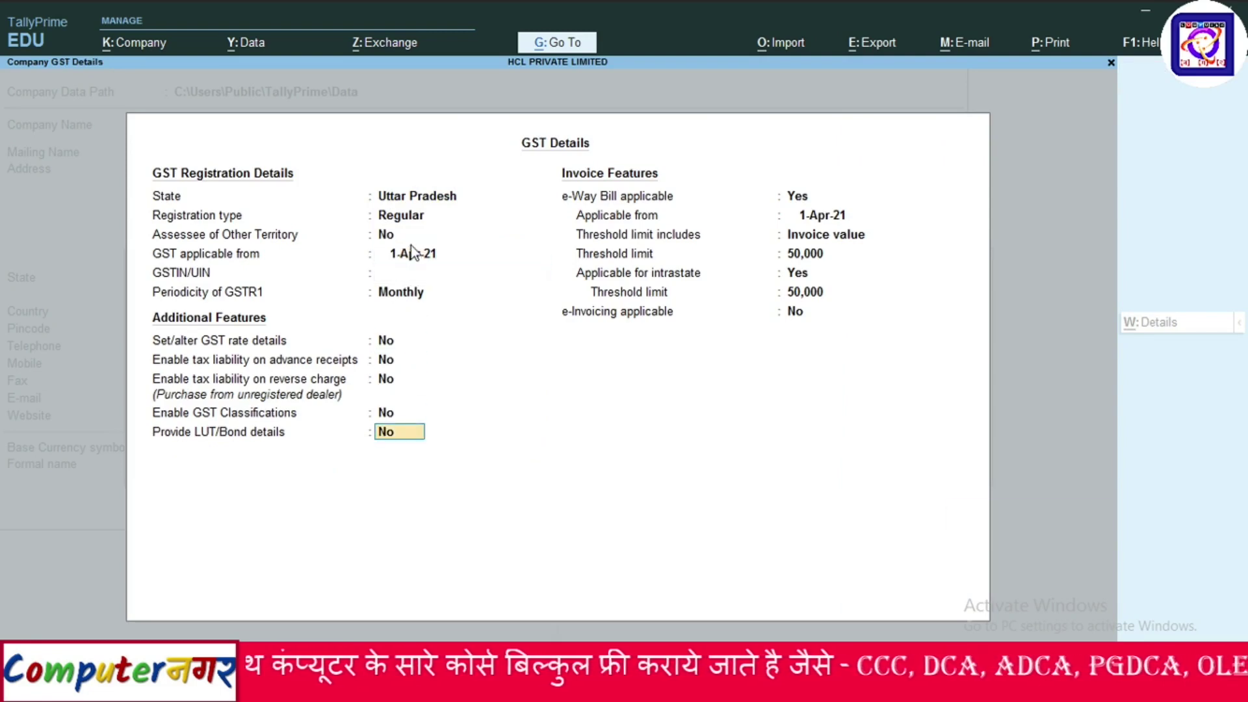
{"action": "key", "text": "Return"}
{"action": "key", "text": "Return"}
{"action": "key", "text": "Return"}
{"action": "key", "text": "Return"}
{"action": "key", "text": "Return"}
{"action": "key", "text": "Return"}
{"action": "key", "text": "Return"}
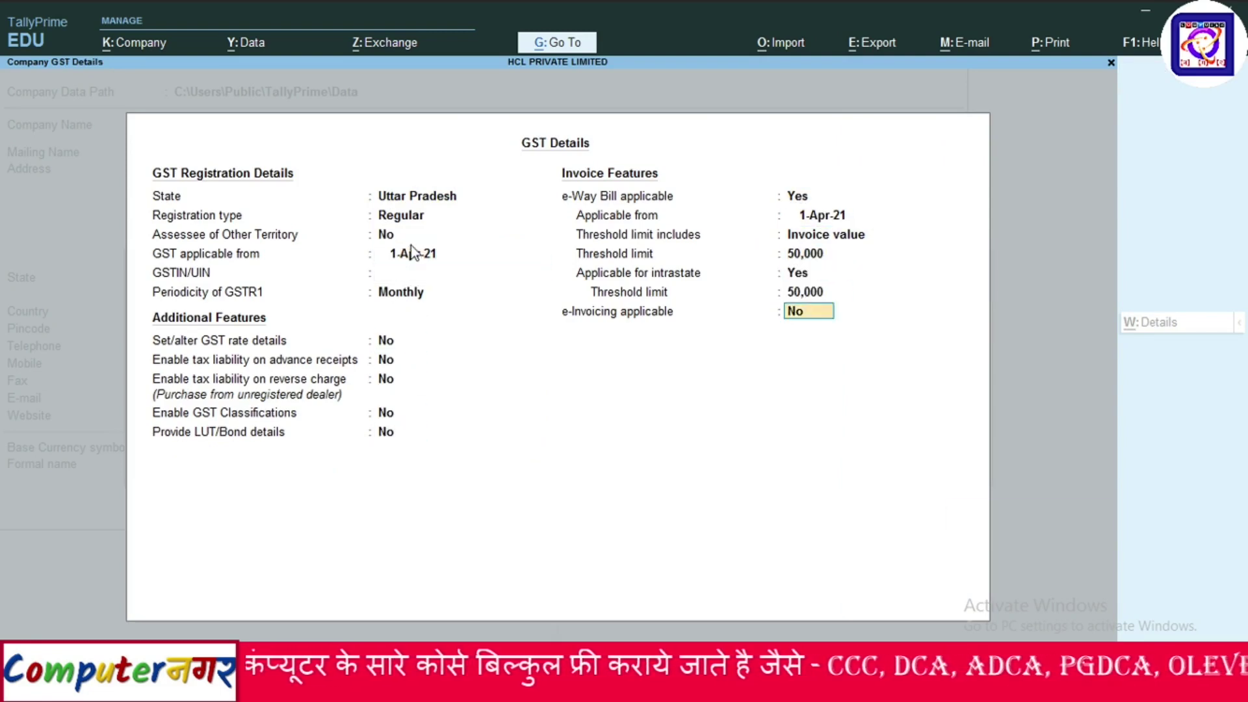
{"action": "key", "text": "Return"}
{"action": "key", "text": "Return"}
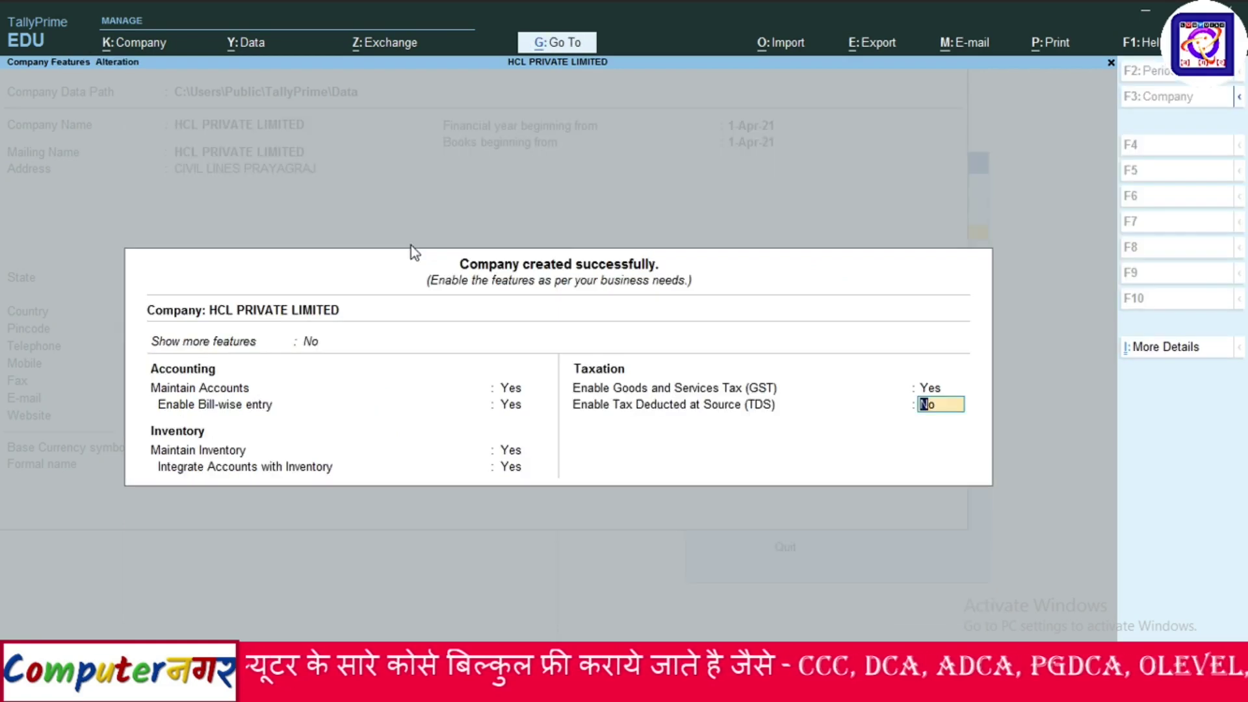
{"action": "key", "text": "Return"}
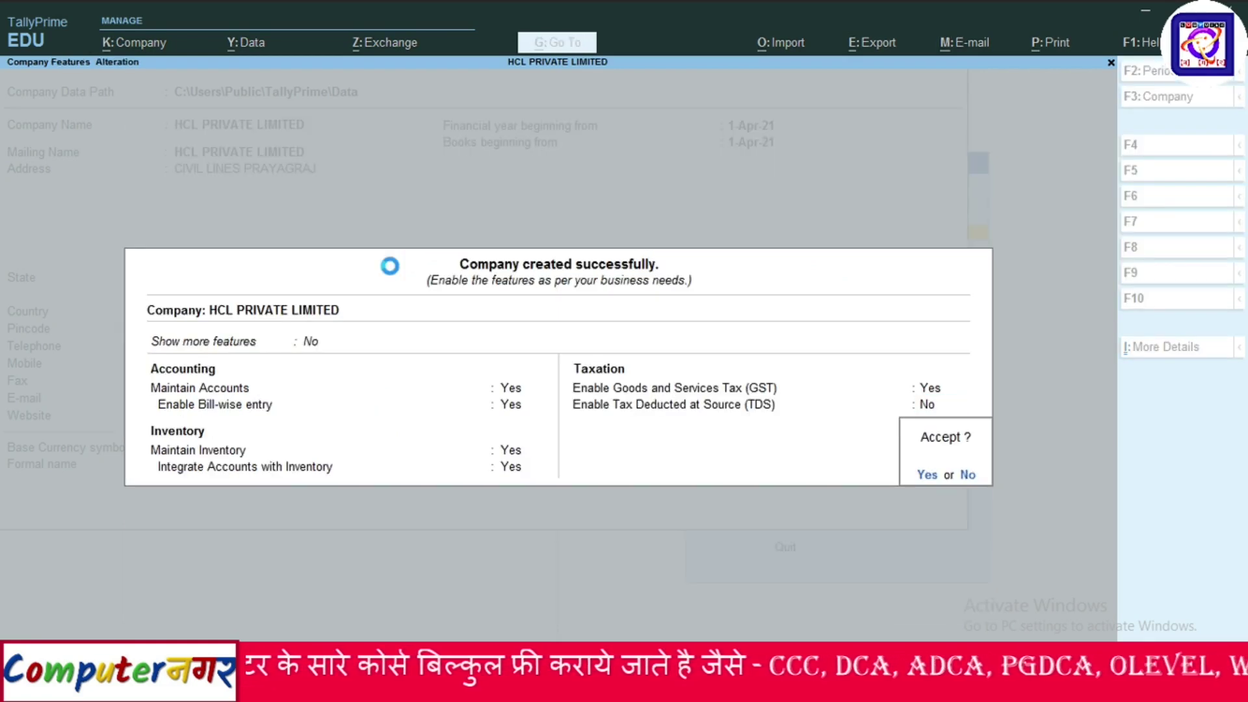
{"action": "key", "text": "Return"}
{"action": "key", "text": "Return"}
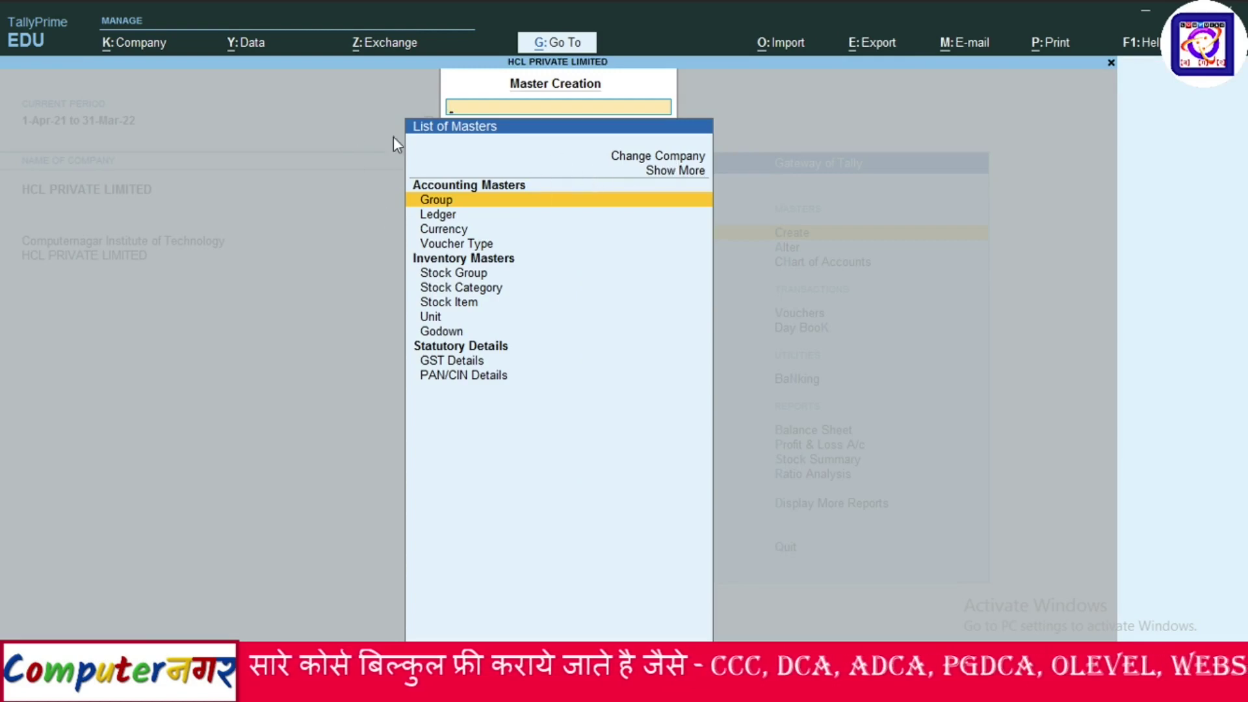
Choose Select from the Company menu to list companies available for loading.
{"action": "left_click", "coordinate": [144, 43]}
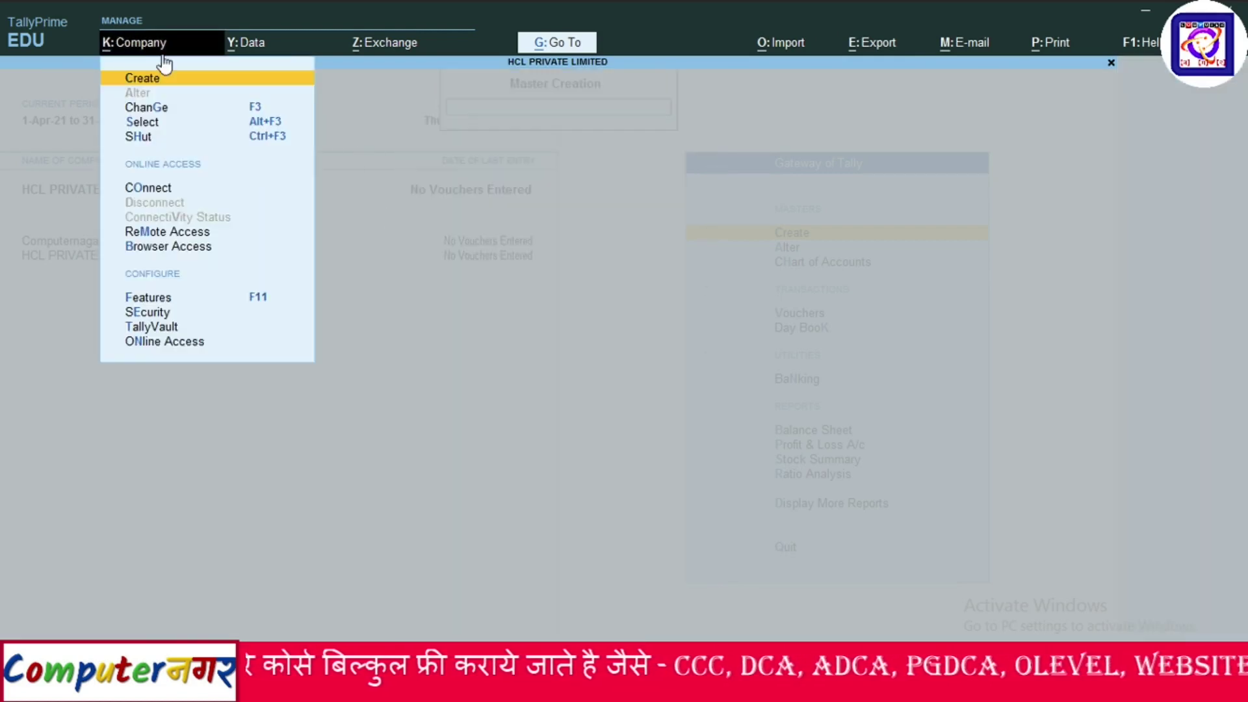
{"action": "left_click", "coordinate": [150, 122]}
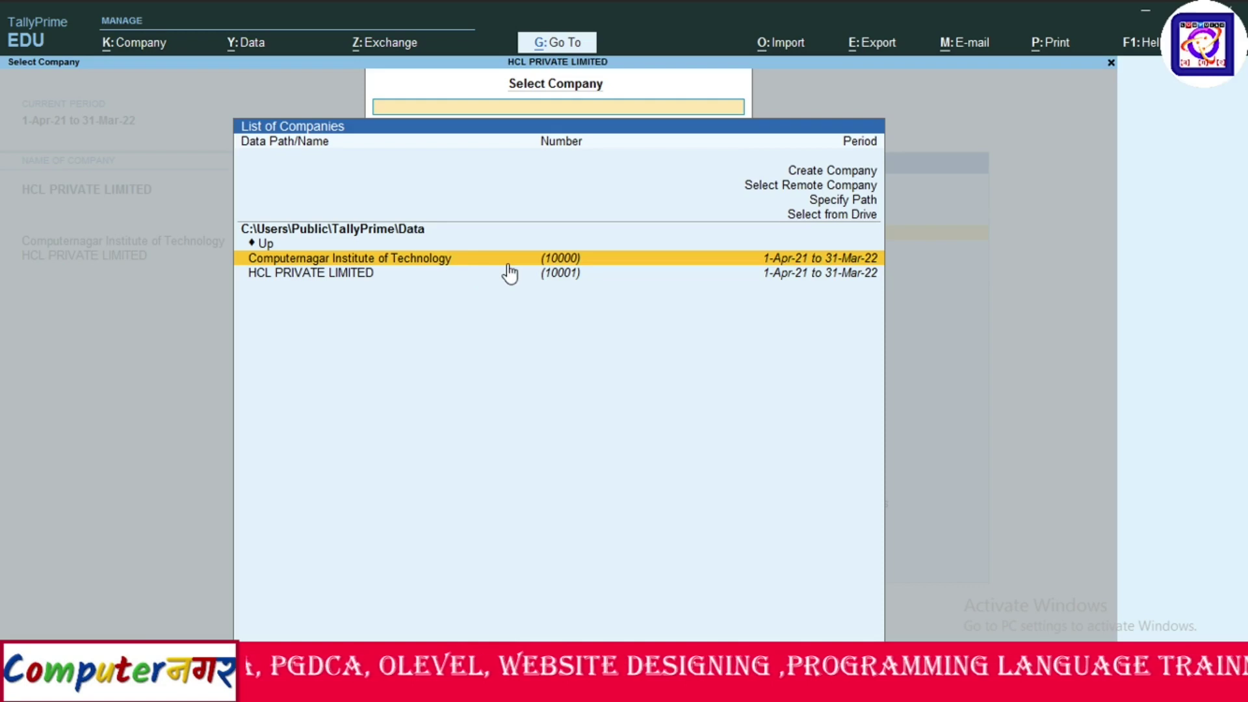
Load Computernagar Institute of Technology, switch the active company to HCL PRIVATE LIMITED, and return to the Gateway.
{"action": "key", "text": "Return"}
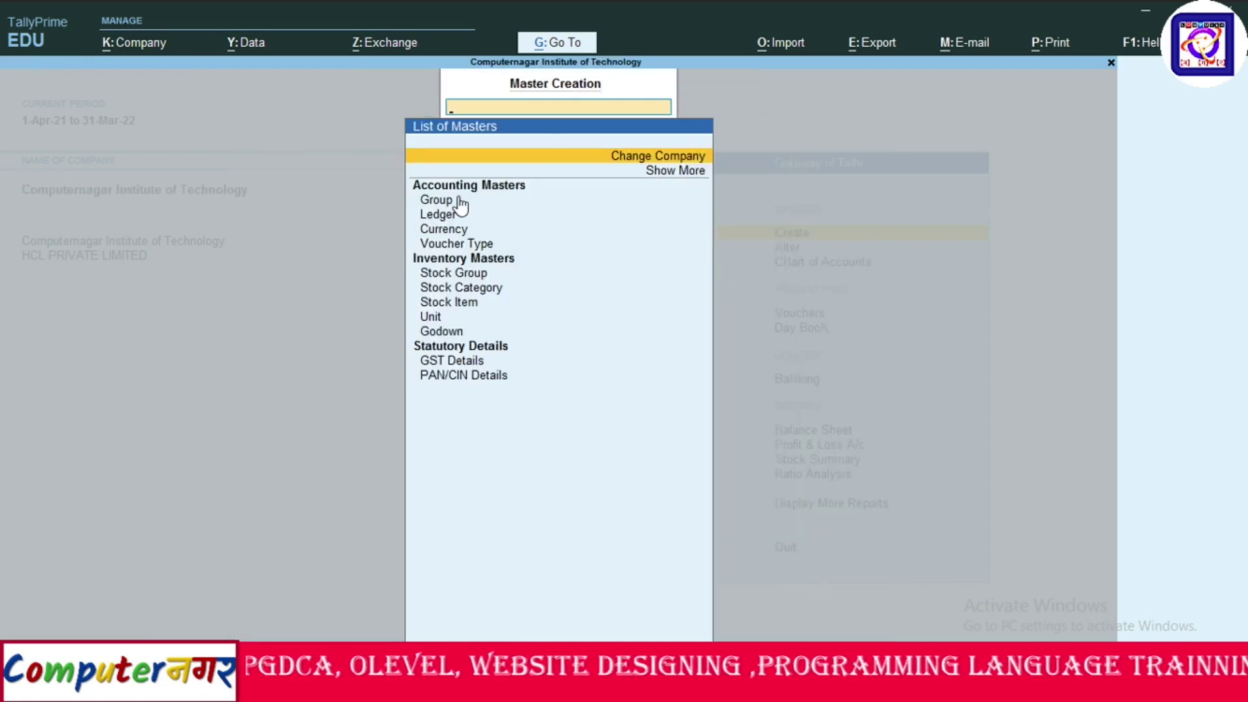
{"action": "key", "text": "Return"}
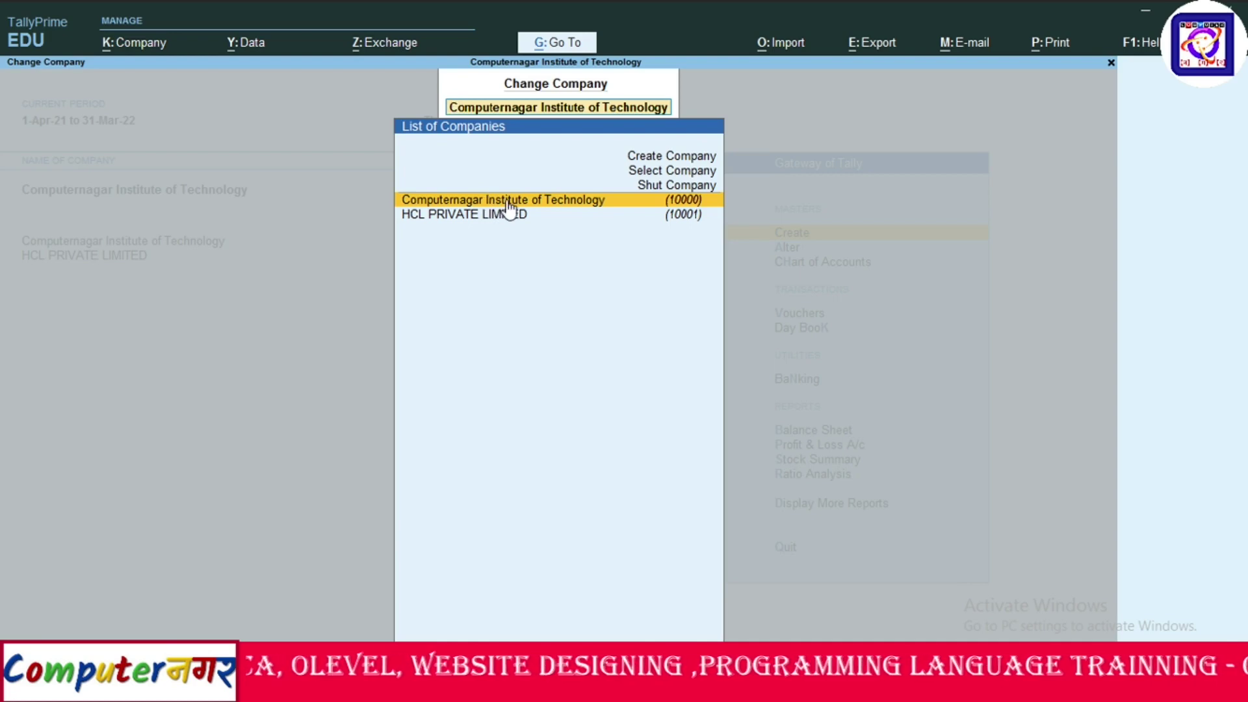
{"action": "left_click", "coordinate": [505, 217]}
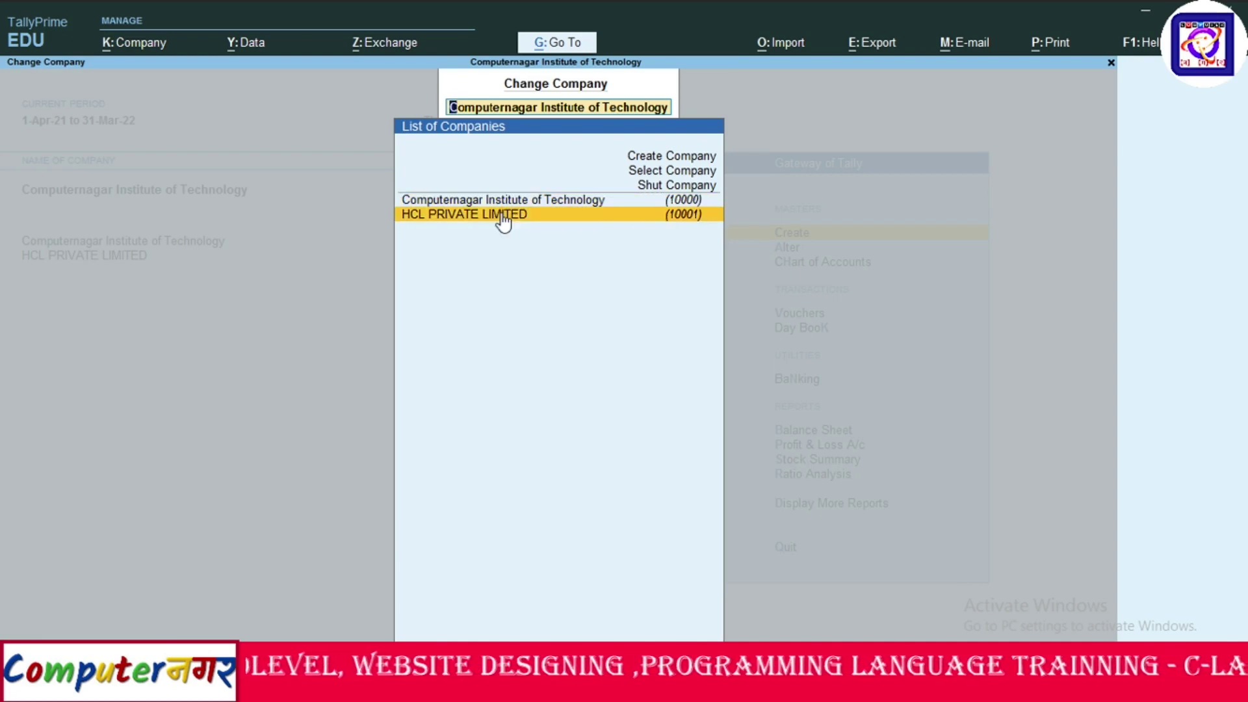
{"action": "left_click", "coordinate": [503, 221]}
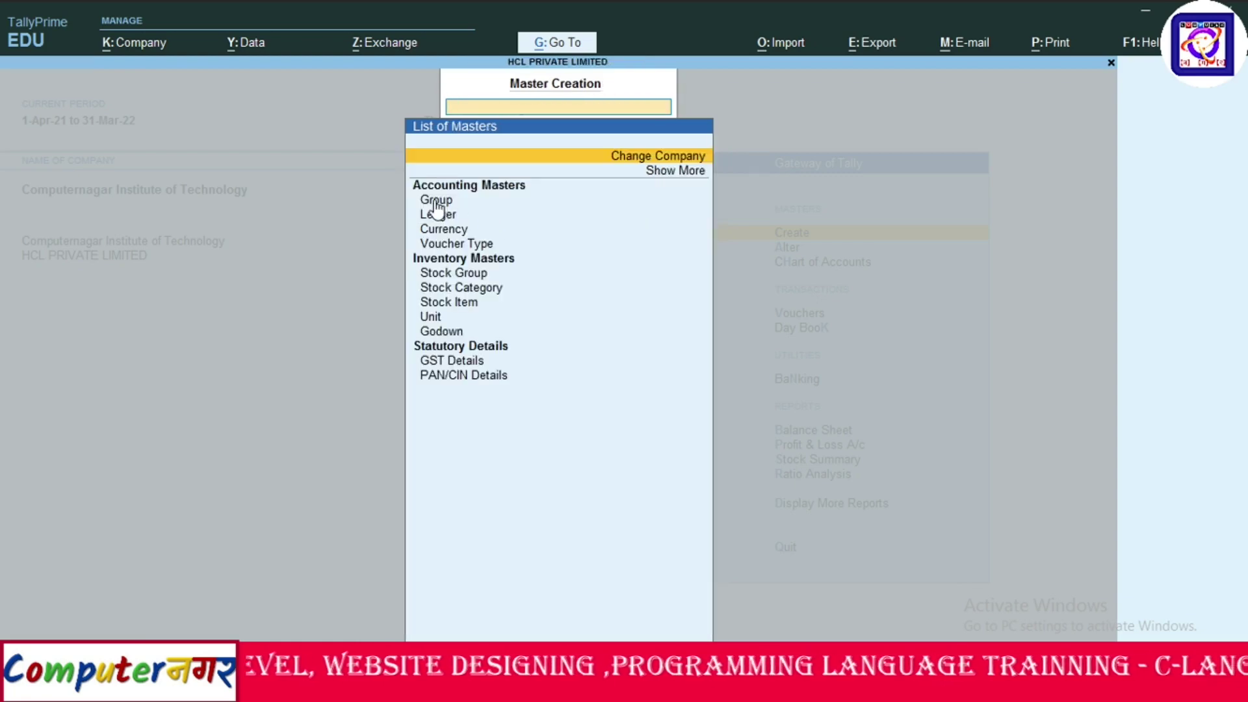
{"action": "key", "text": "Return"}
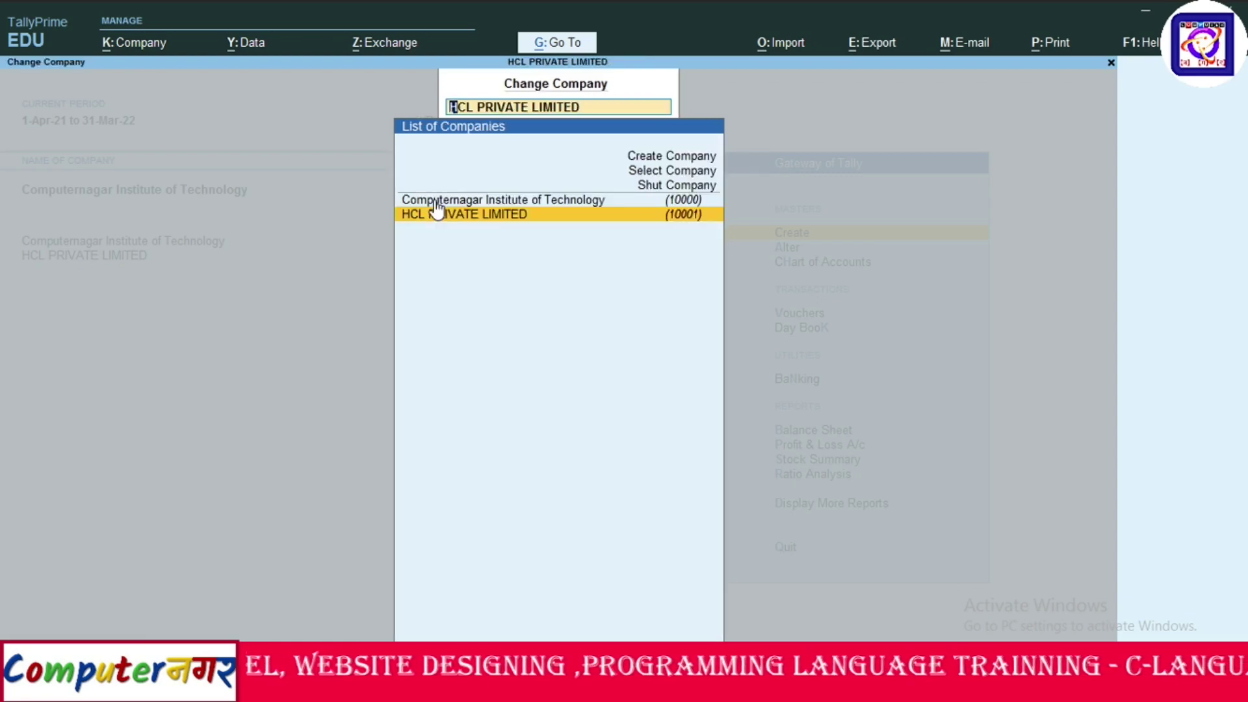
{"action": "left_click", "coordinate": [437, 217]}
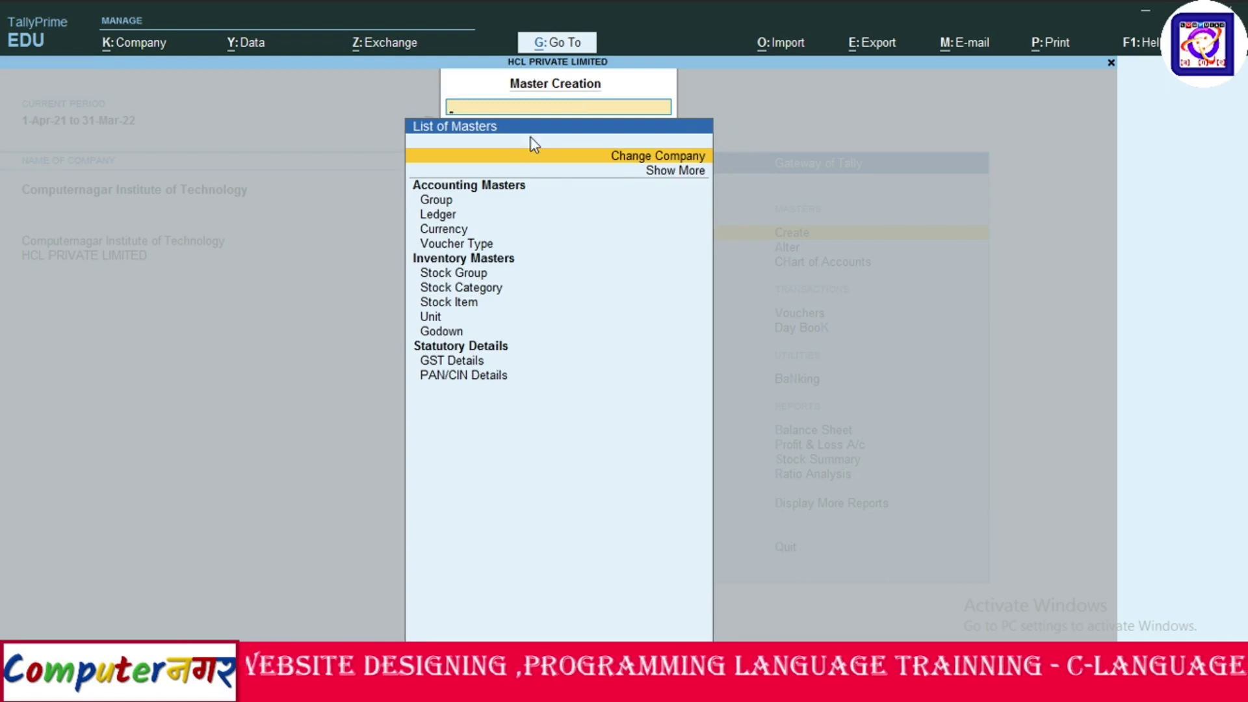
{"action": "key", "text": "Escape"}
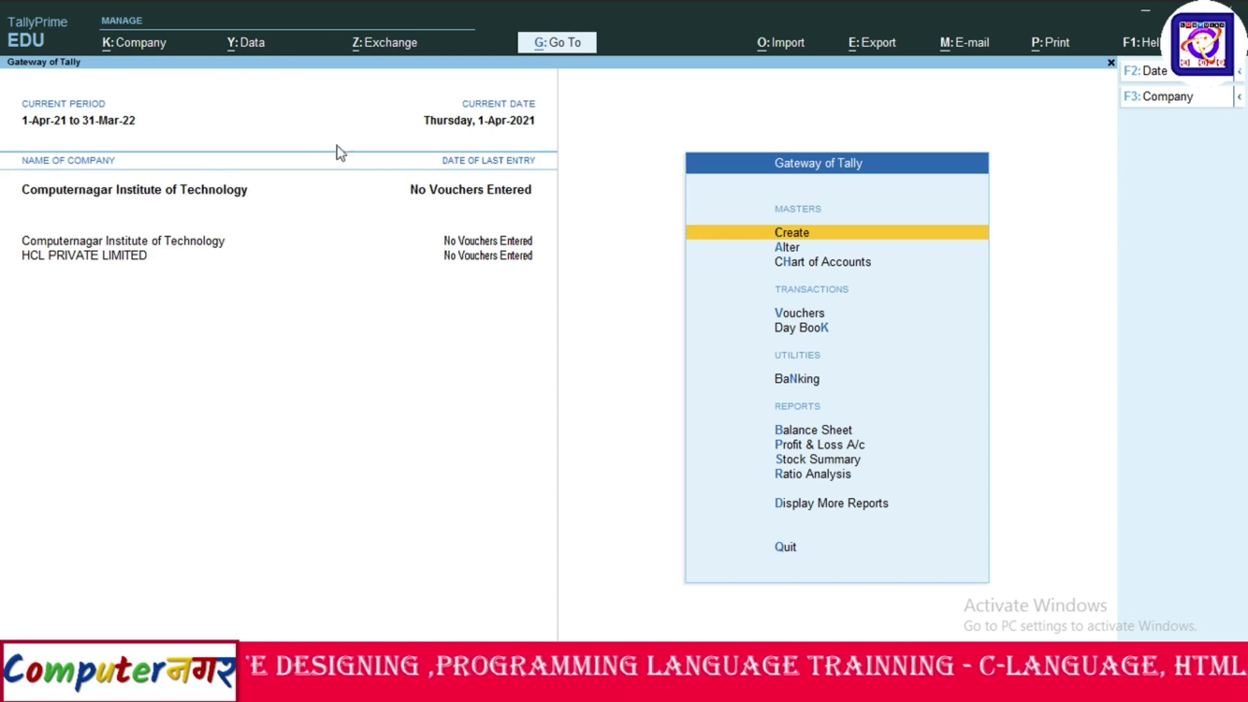
Shut Computernagar Institute of Technology through Company > Shut and confirm.
{"action": "left_click", "coordinate": [154, 44]}
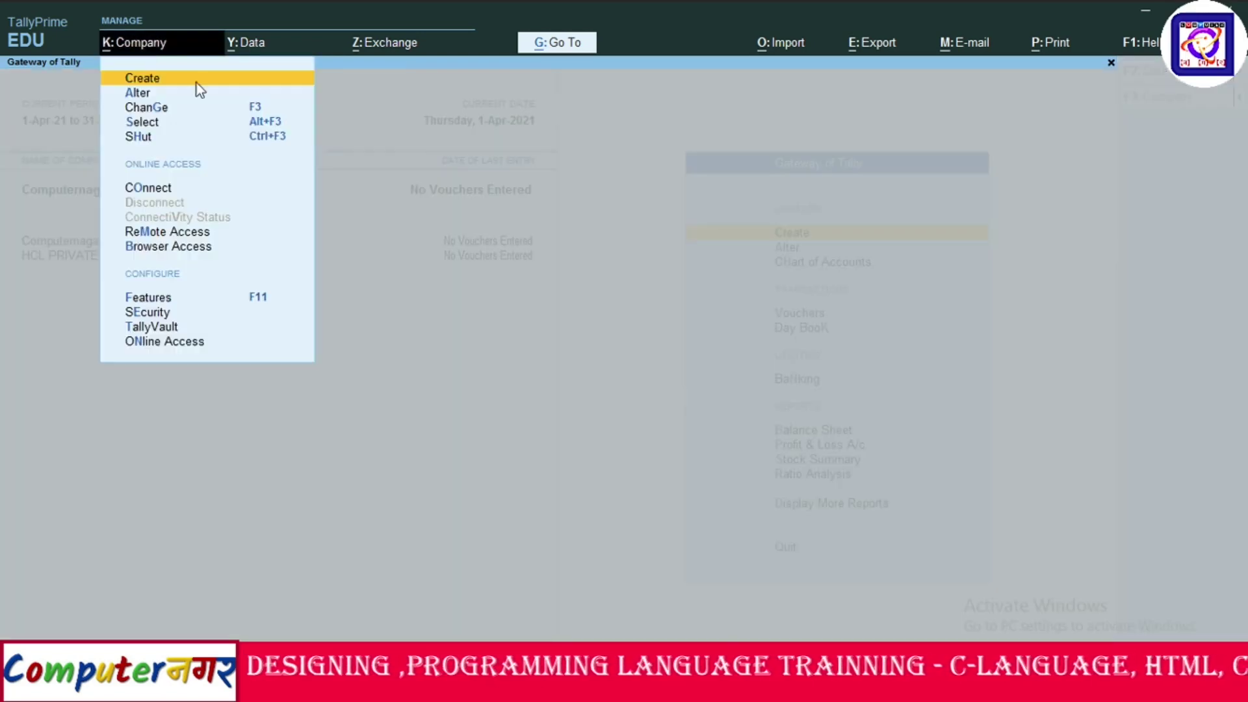
{"action": "left_click", "coordinate": [142, 121]}
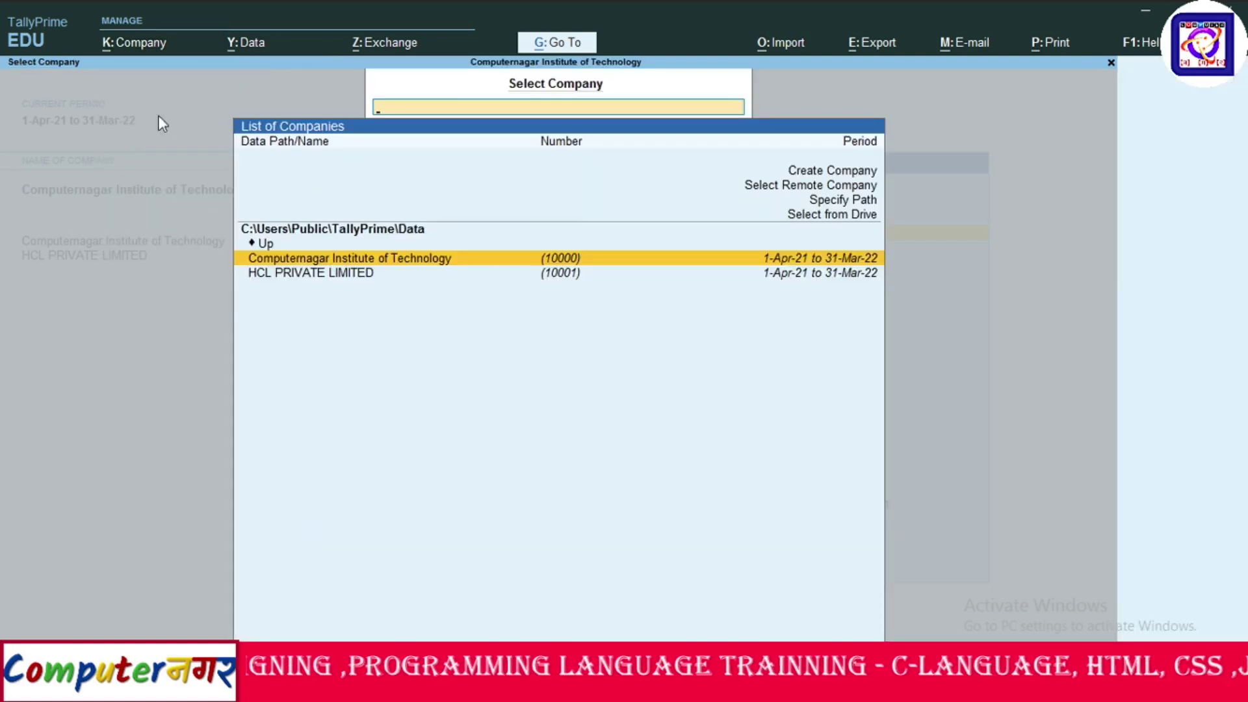
{"action": "left_click", "coordinate": [135, 46]}
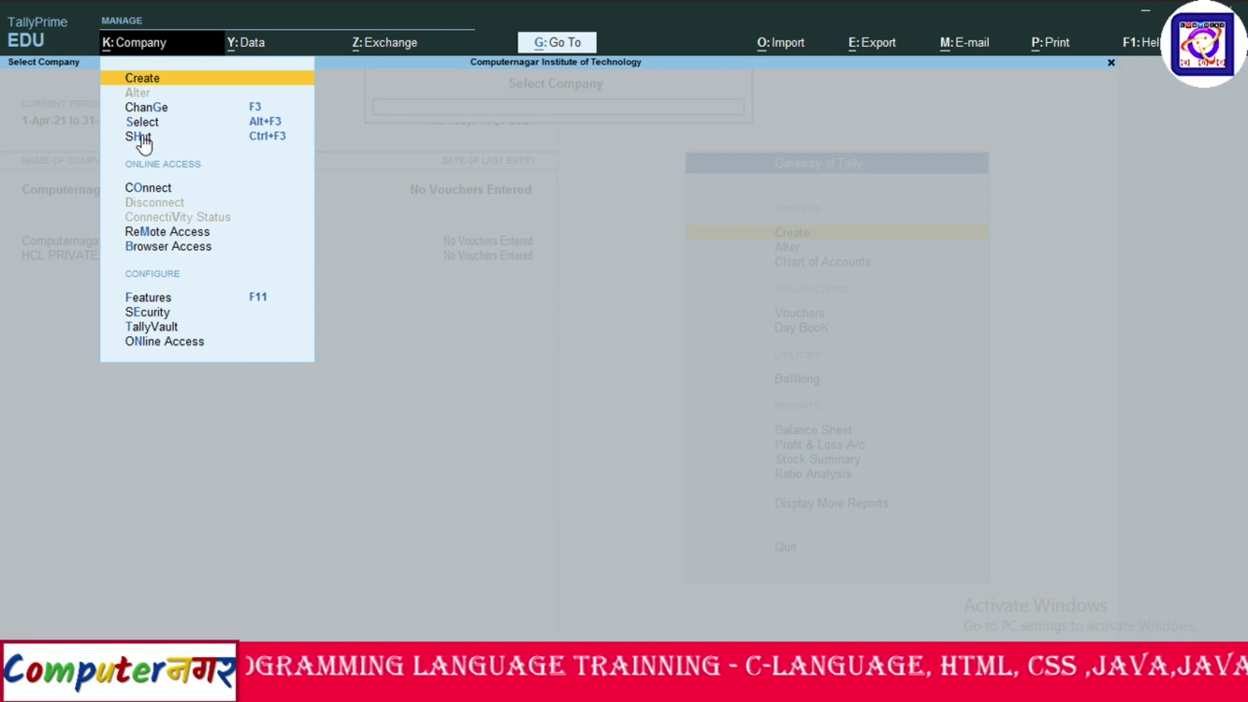
{"action": "left_click", "coordinate": [143, 138]}
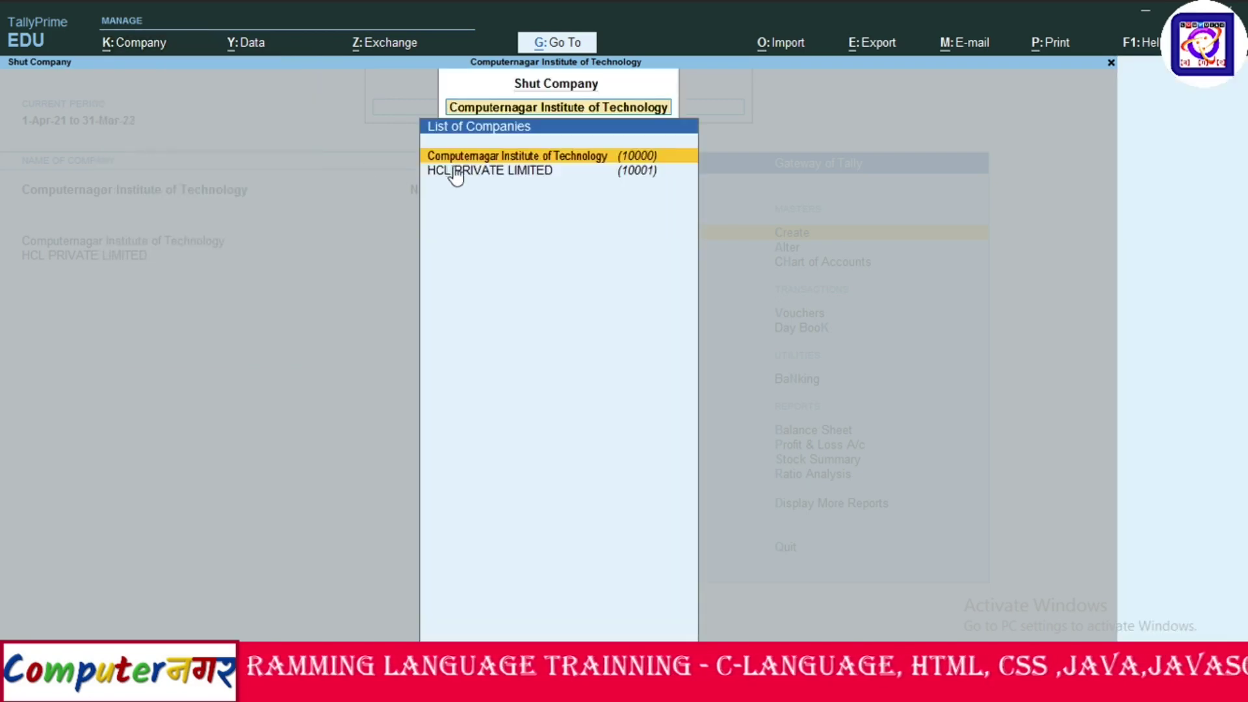
{"action": "left_click", "coordinate": [477, 158]}
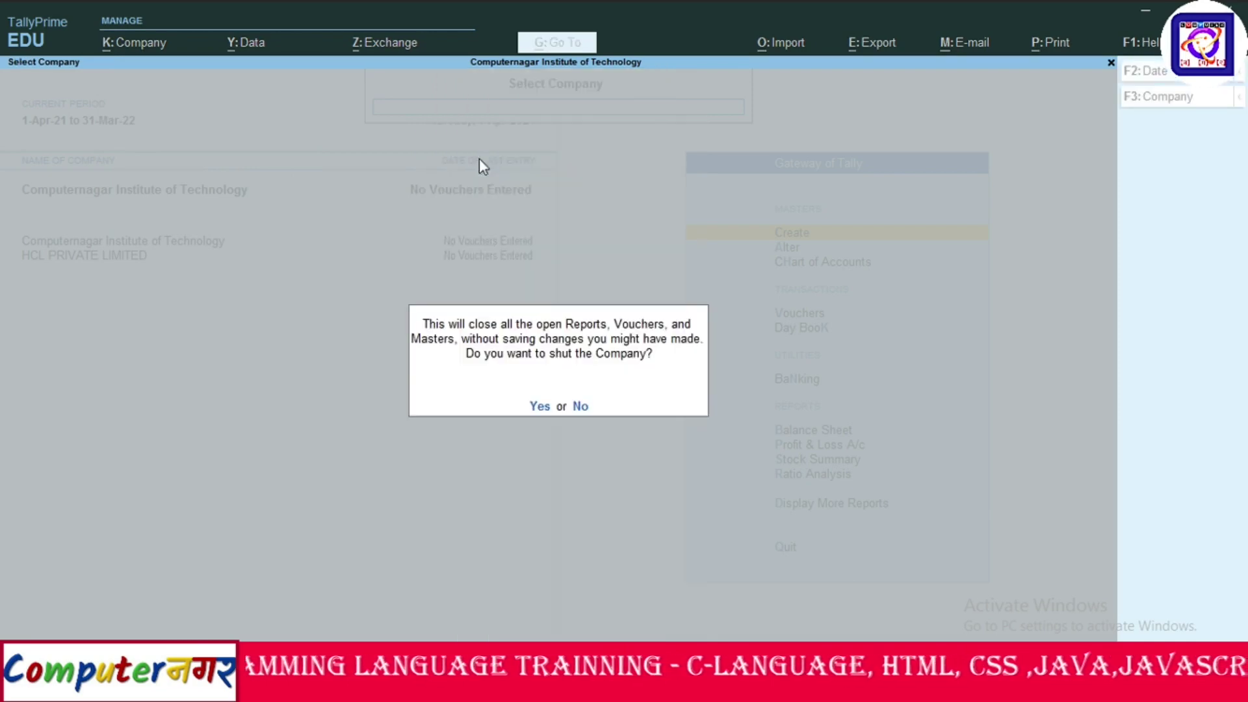
{"action": "key", "text": "Return"}
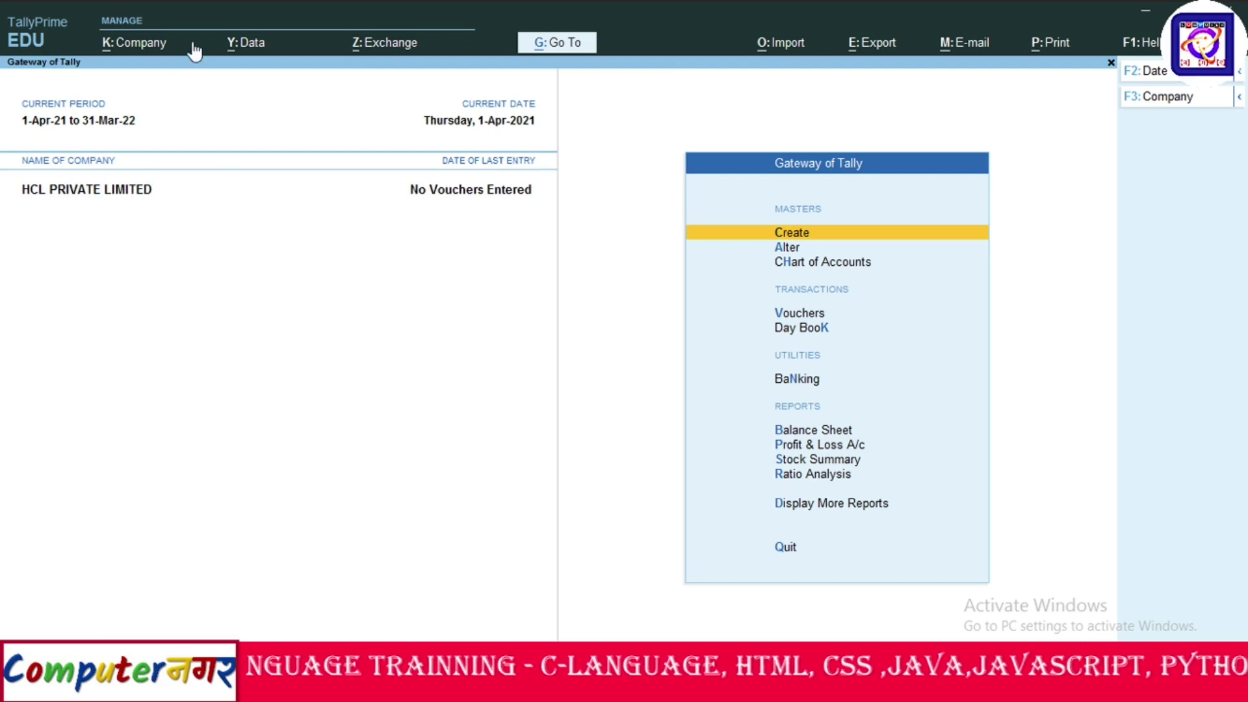
Load Computernagar Institute of Technology again from the Select Company list.
{"action": "left_click", "coordinate": [133, 43]}
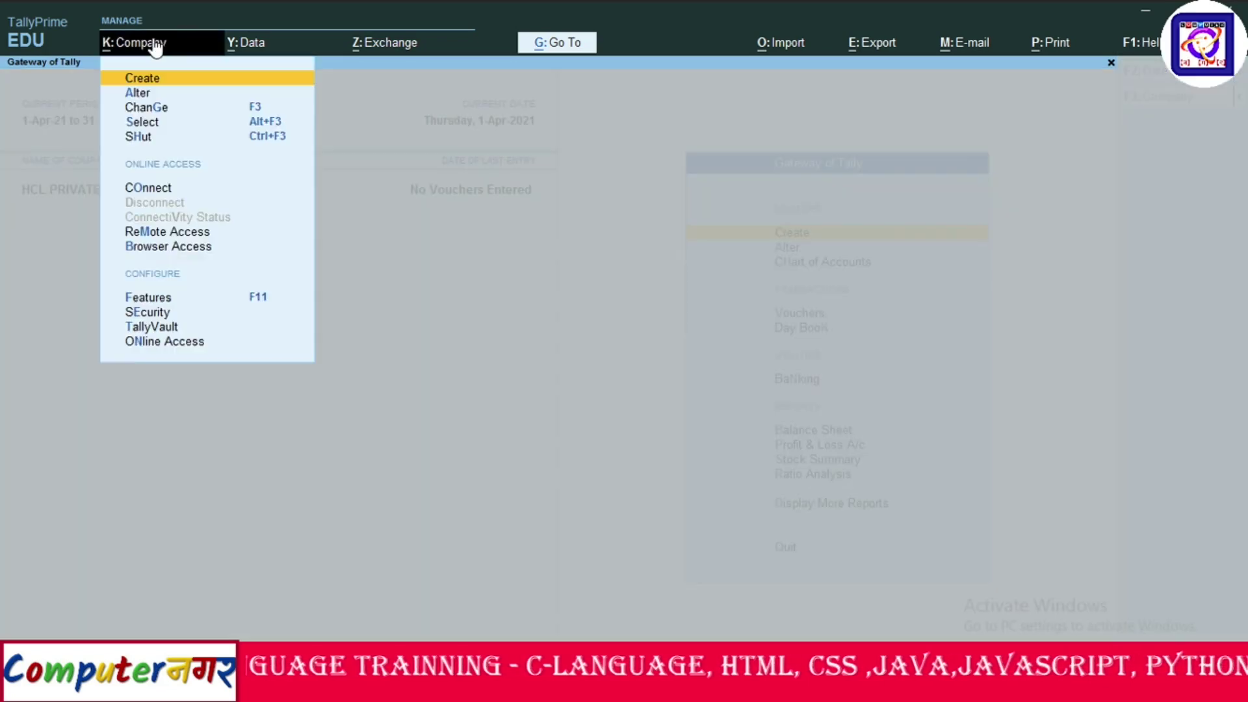
{"action": "left_click", "coordinate": [141, 120]}
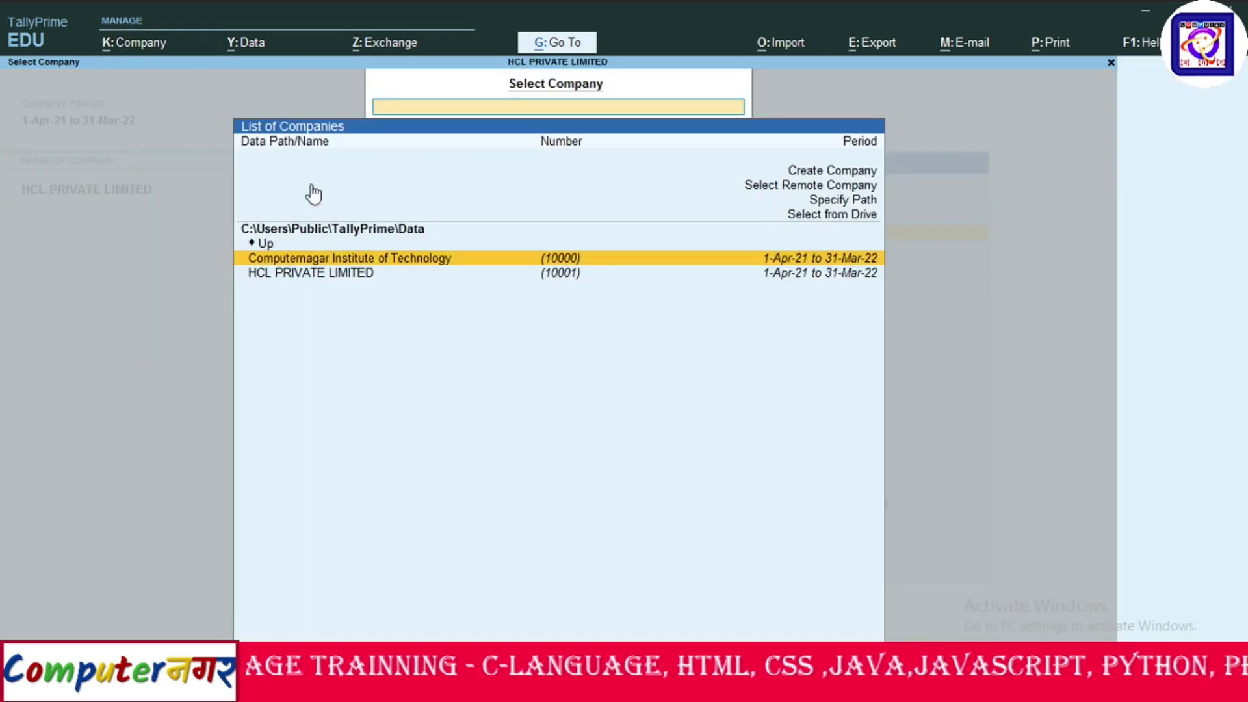
{"action": "left_click", "coordinate": [377, 280]}
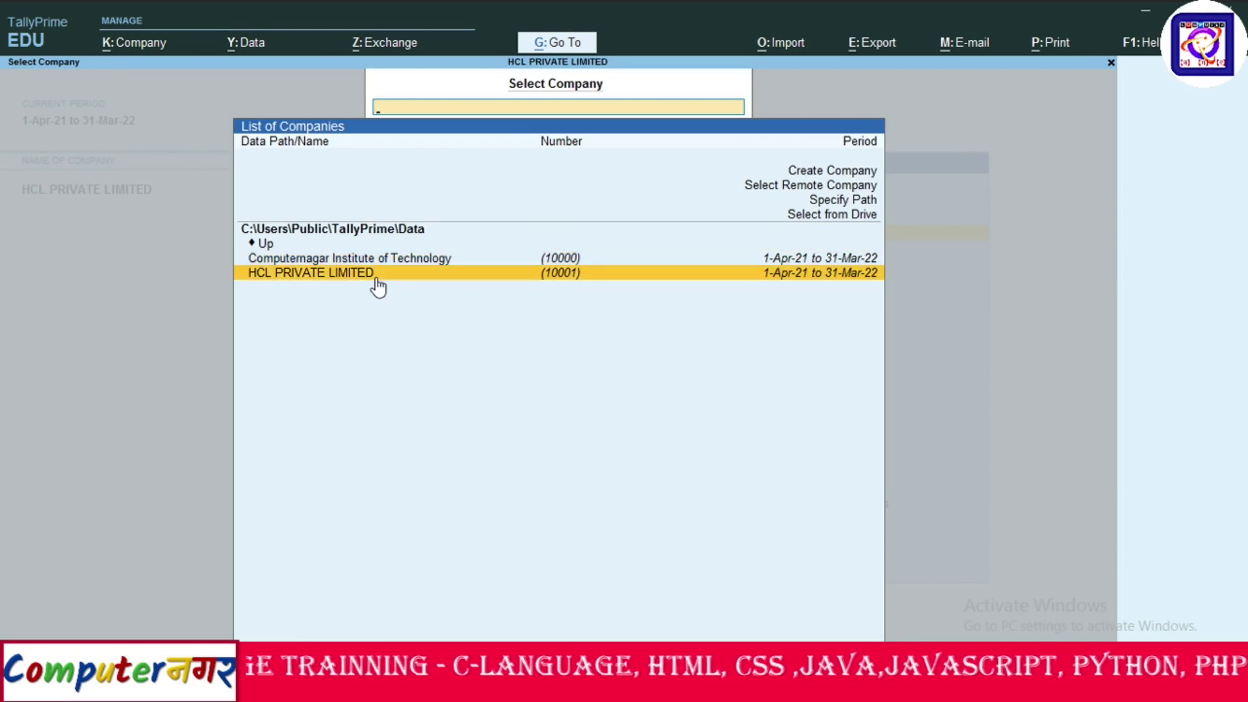
{"action": "key", "text": "Up"}
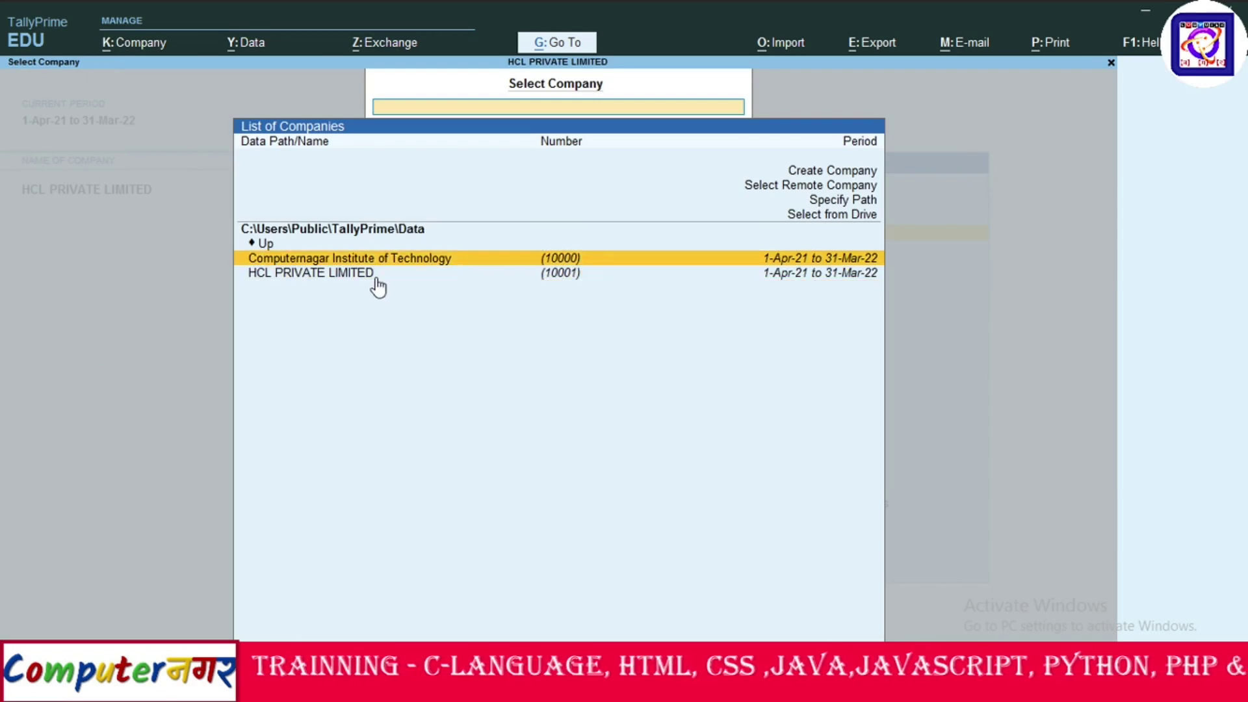
{"action": "key", "text": "Return"}
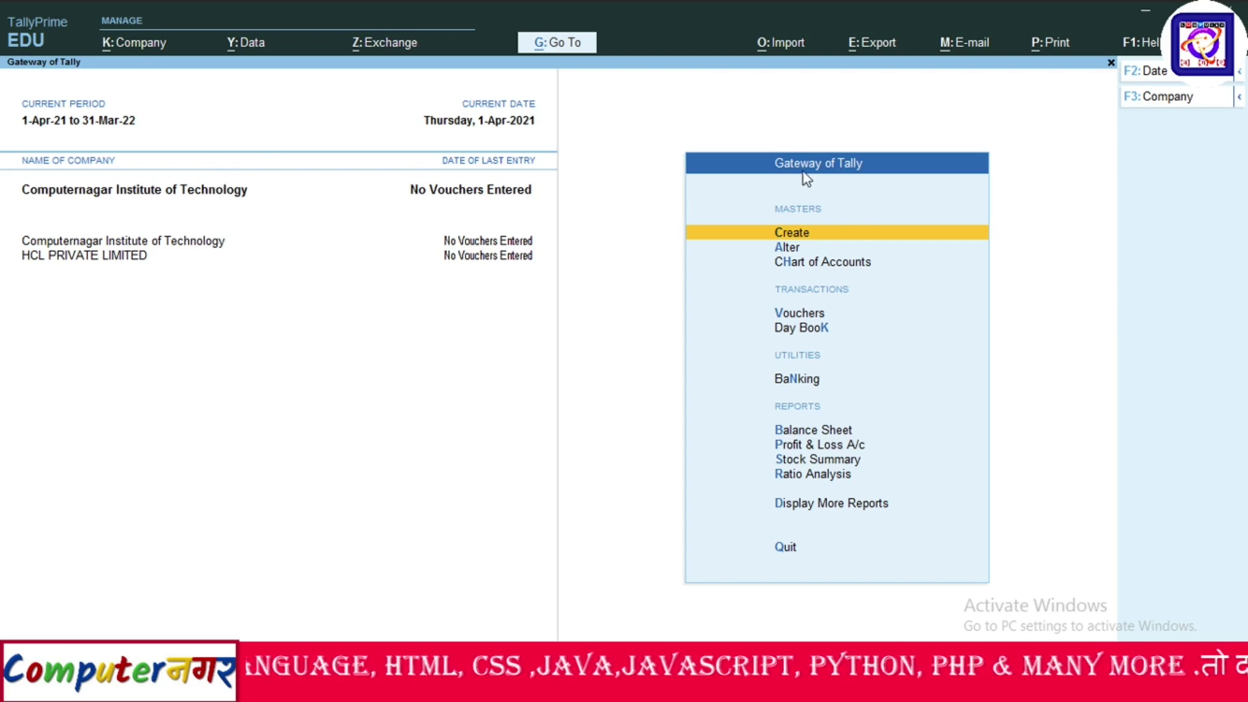
Close the Master Creation list and bring up the Company menu.
{"action": "left_click", "coordinate": [784, 229]}
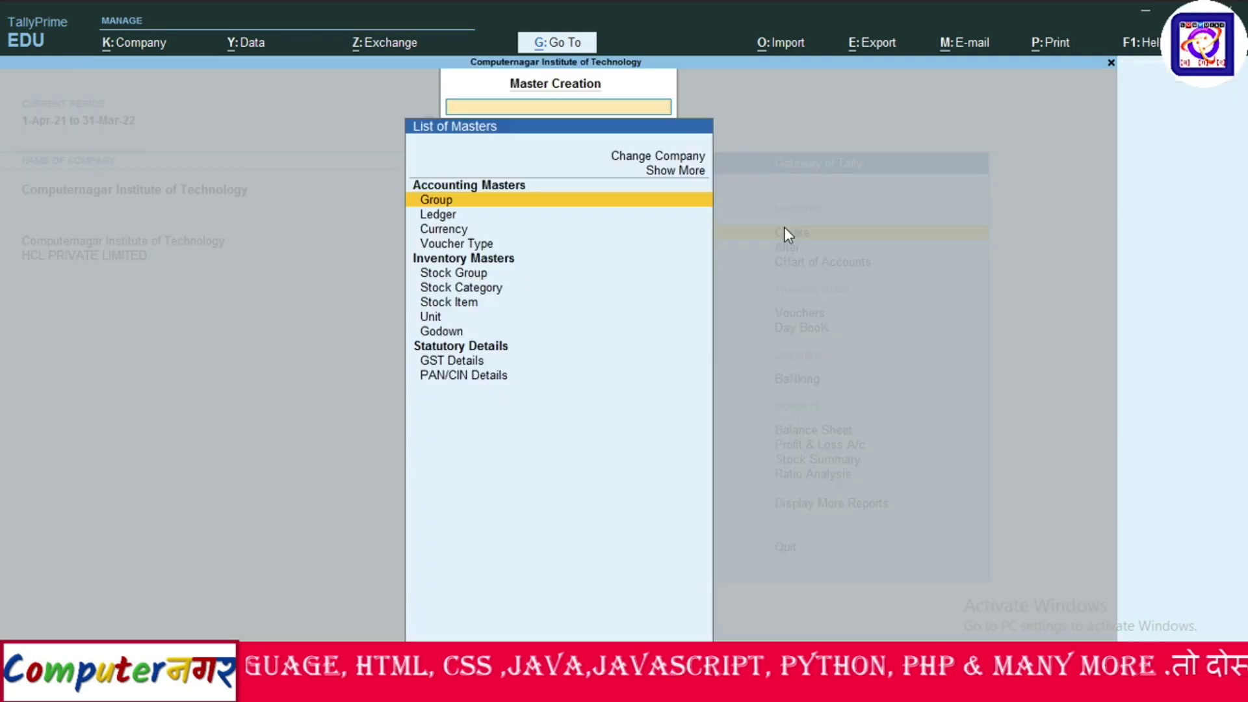
{"action": "key", "text": "Escape"}
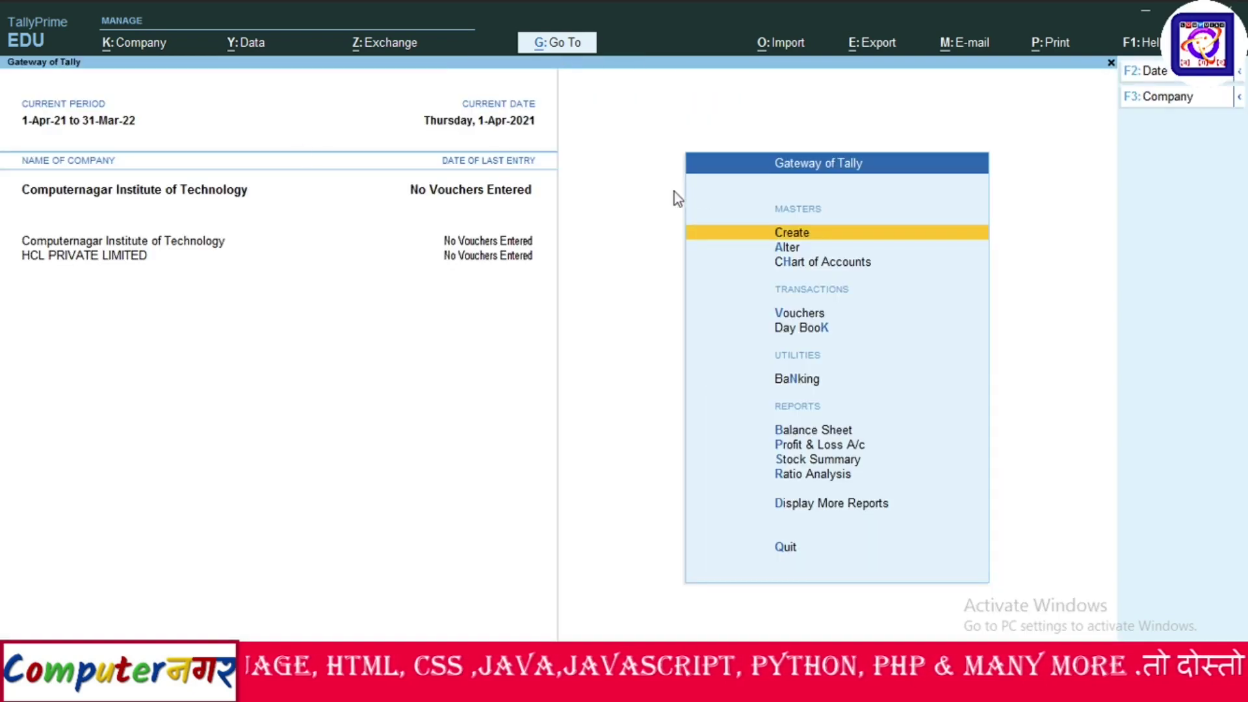
{"action": "left_click", "coordinate": [118, 52]}
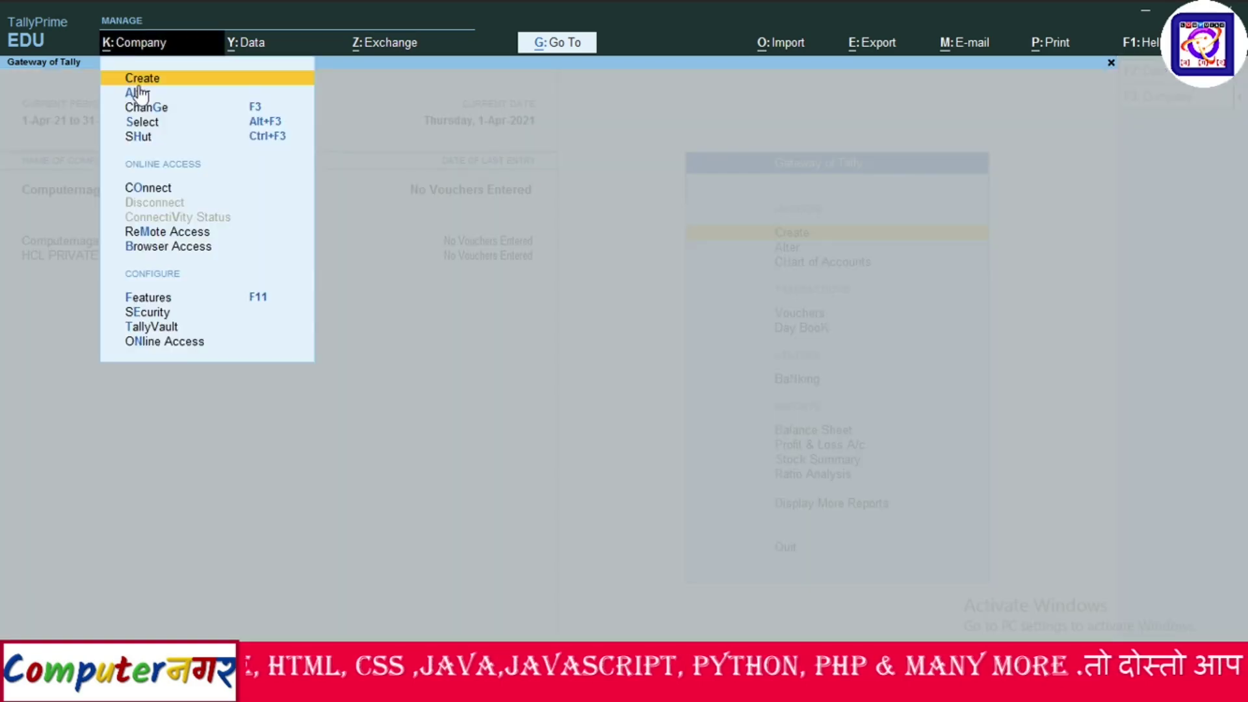
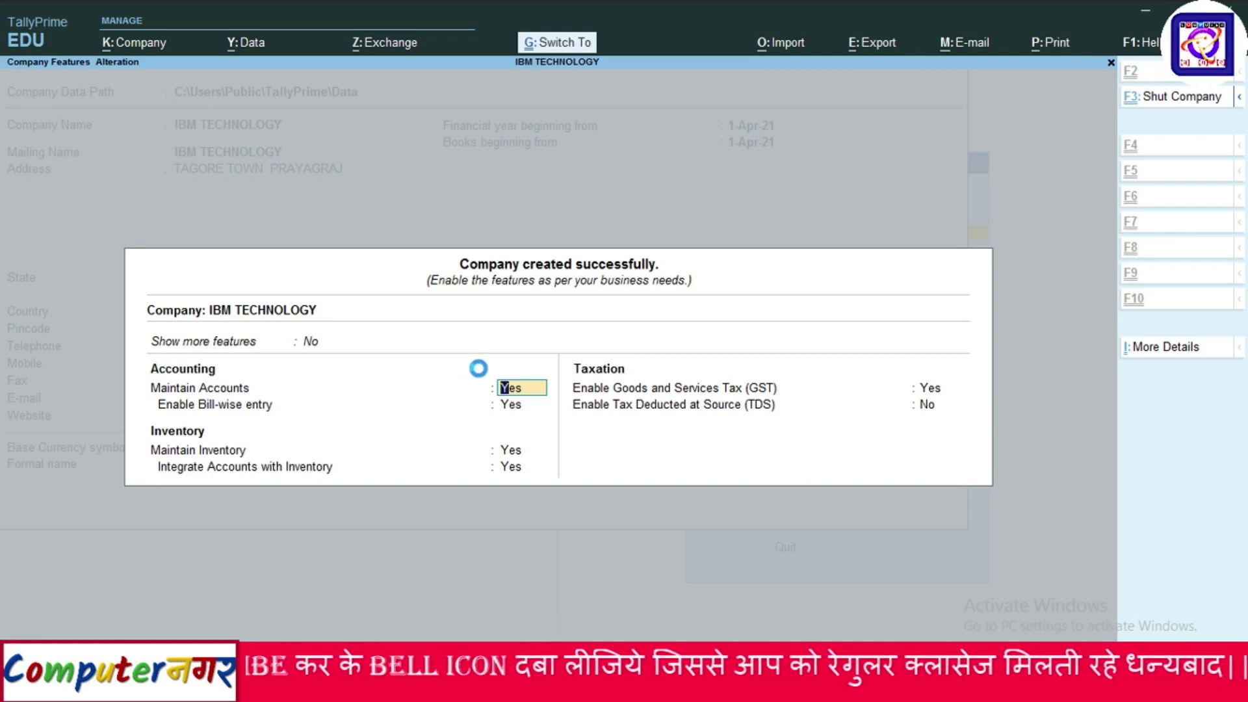
Accept IBM TECHNOLOGY's default Company Features with Ctrl+A to finish creating it.
{"action": "key", "text": "ctrl+a"}
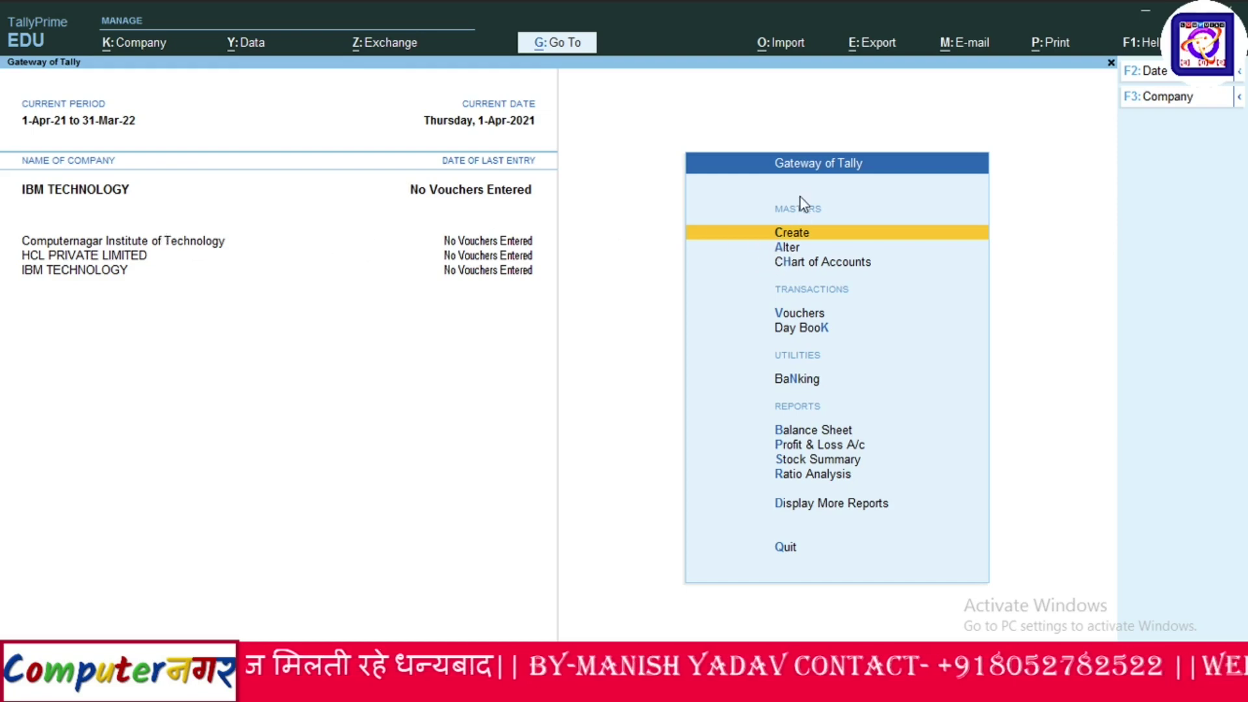
Switch the current company to Computernagar Institute of Technology from the Alter screen, then return to the Gateway.
{"action": "left_click", "coordinate": [781, 247]}
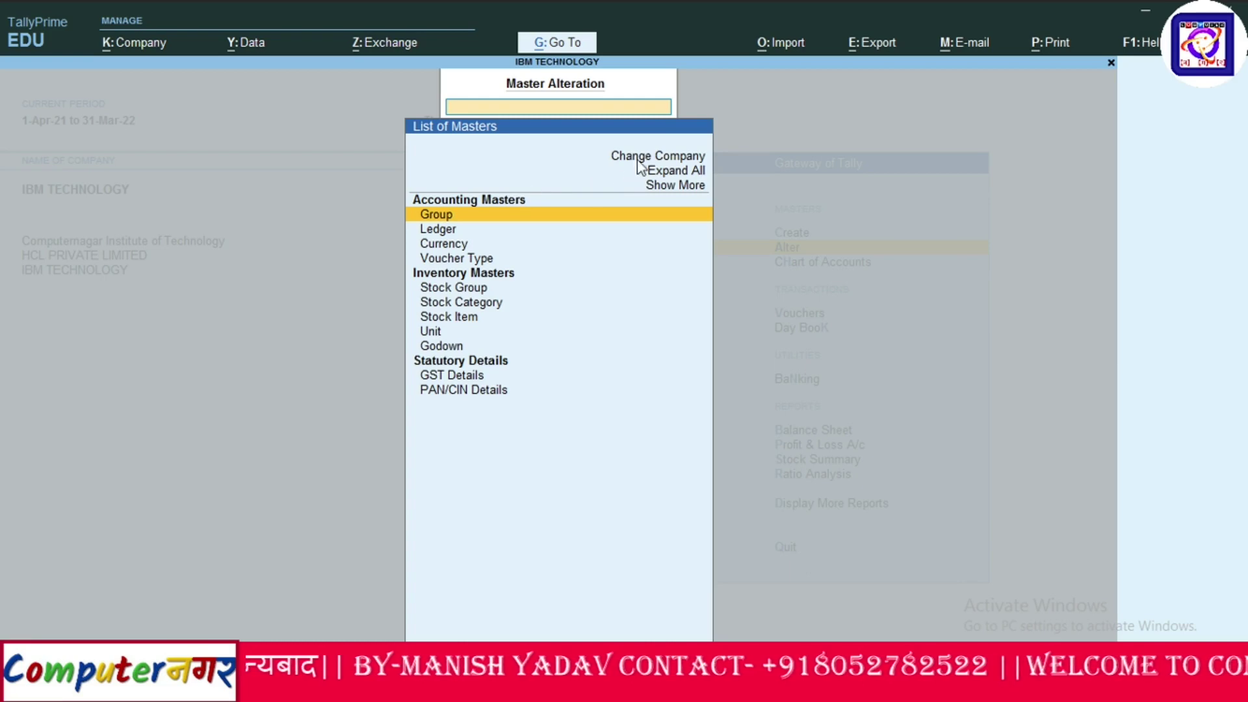
{"action": "left_click", "coordinate": [638, 169]}
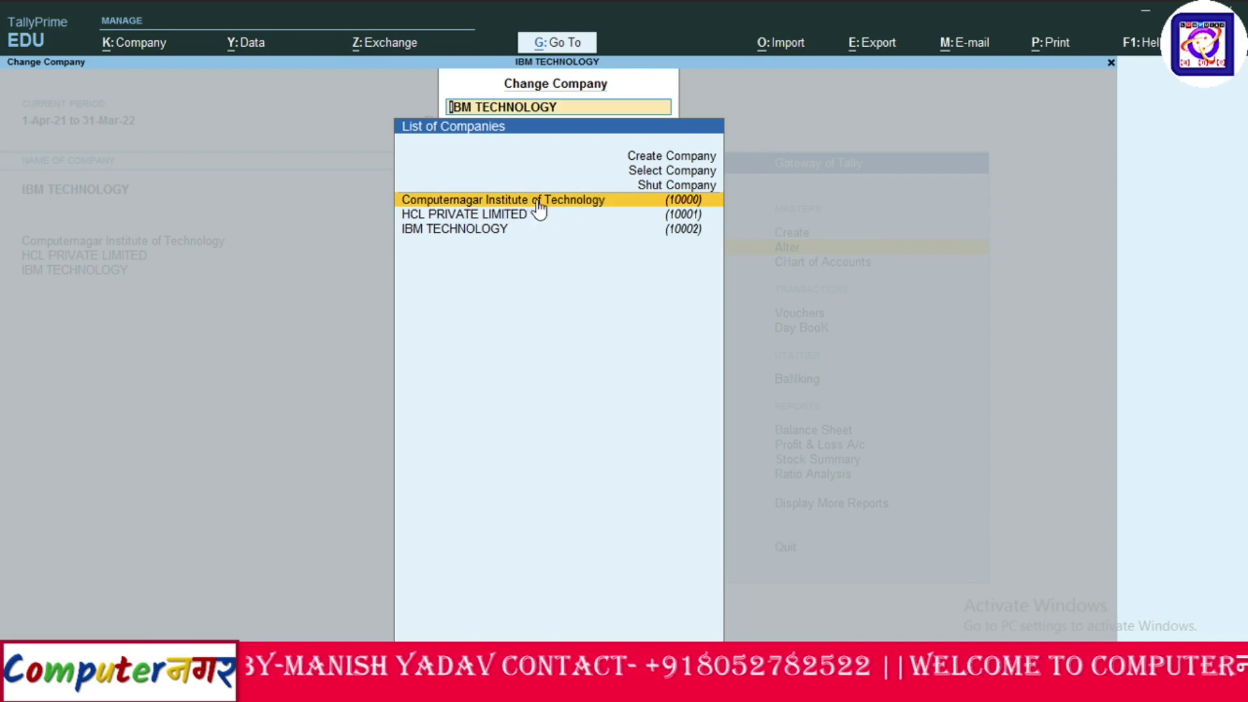
{"action": "left_click", "coordinate": [586, 198]}
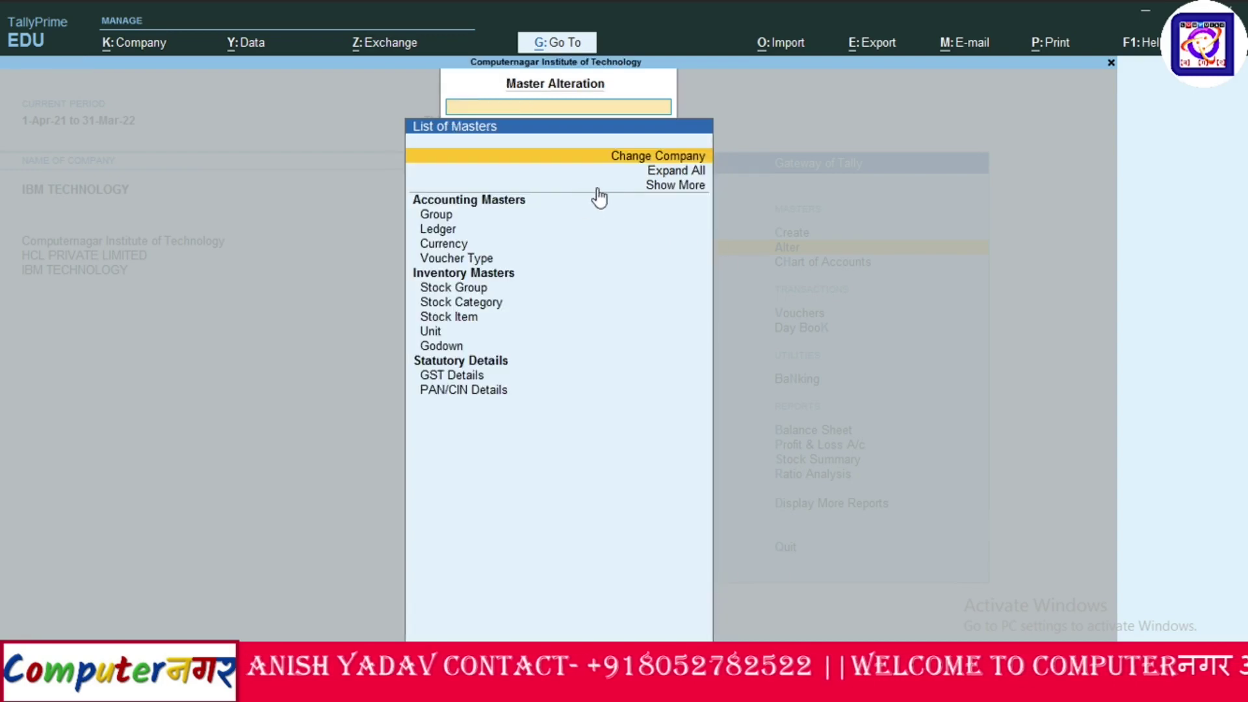
{"action": "left_click", "coordinate": [637, 158]}
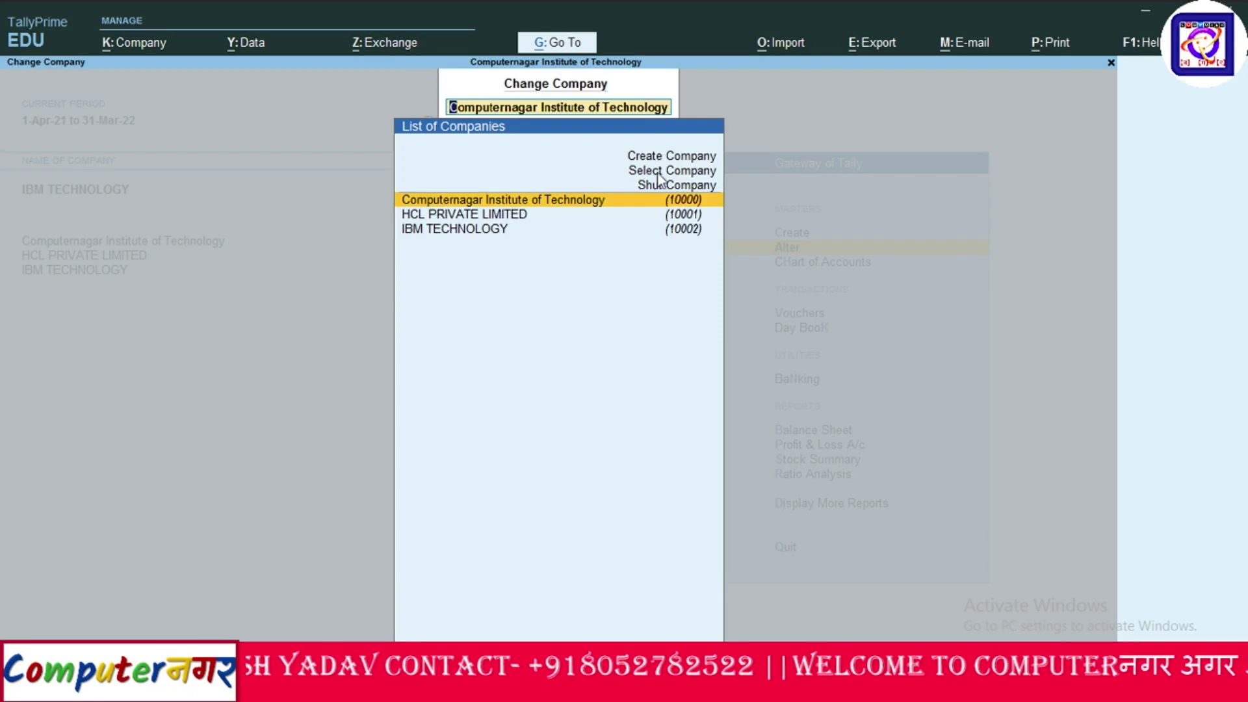
{"action": "left_click", "coordinate": [660, 171]}
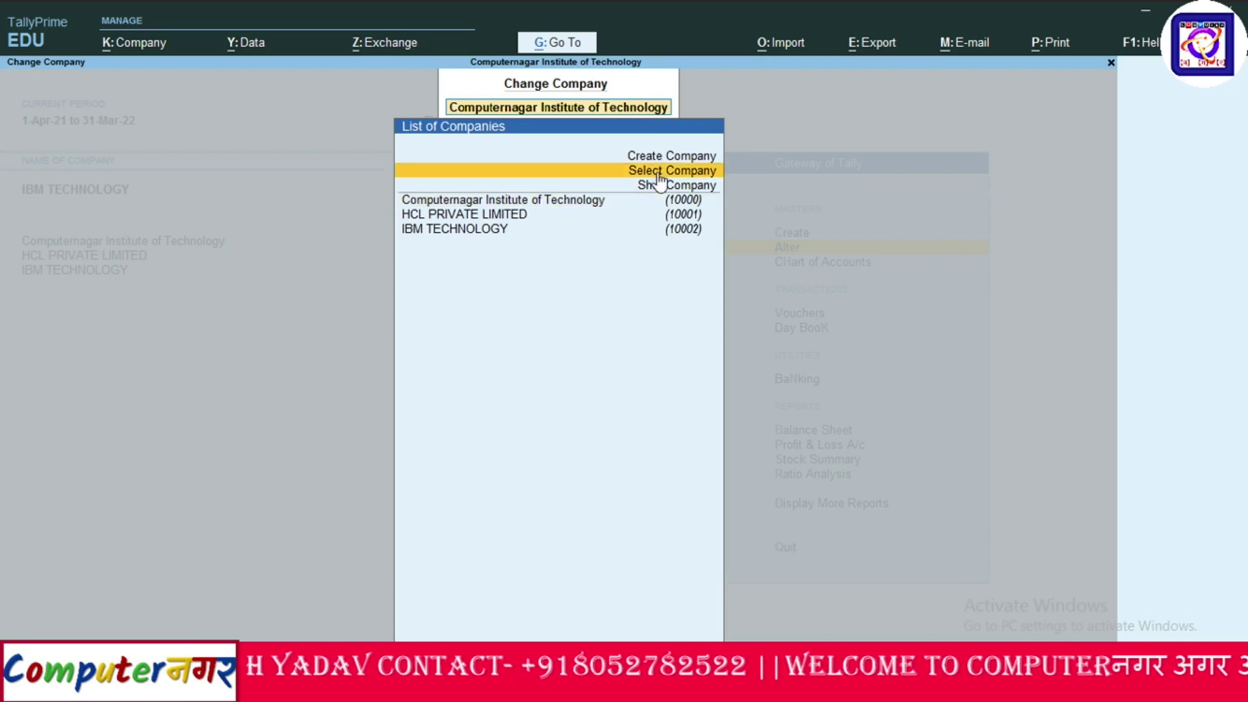
{"action": "left_click", "coordinate": [550, 198]}
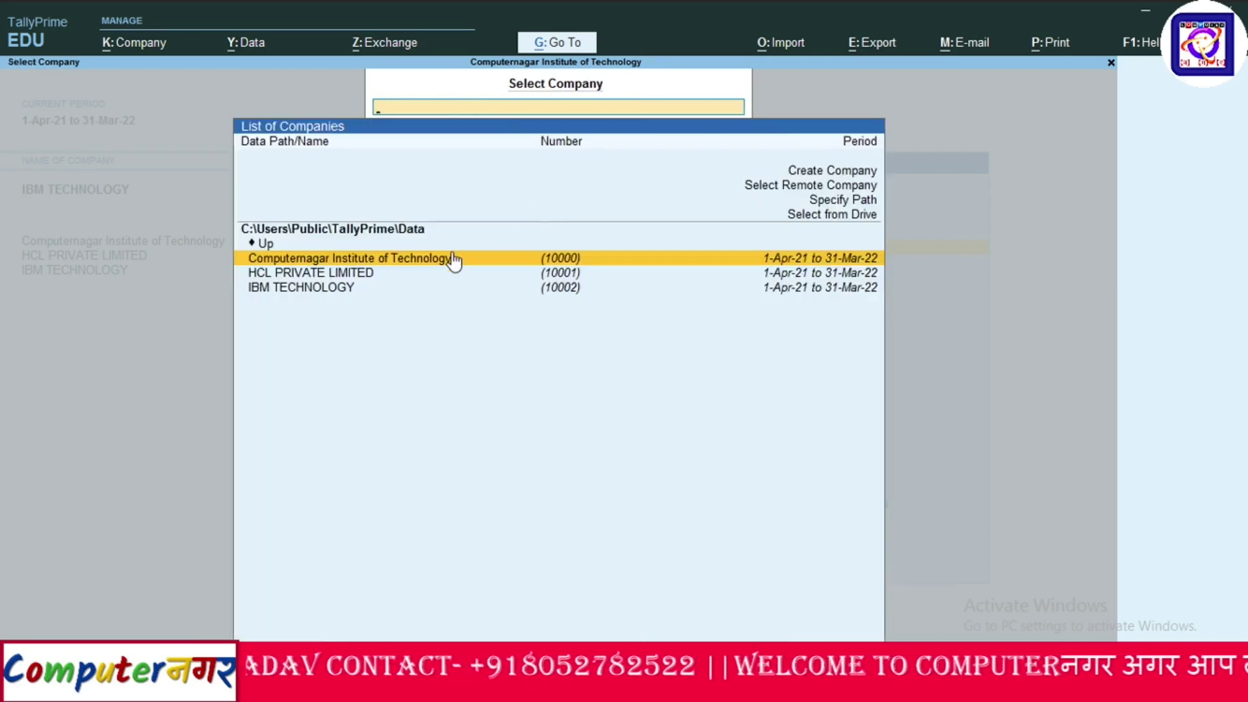
{"action": "left_click", "coordinate": [389, 260]}
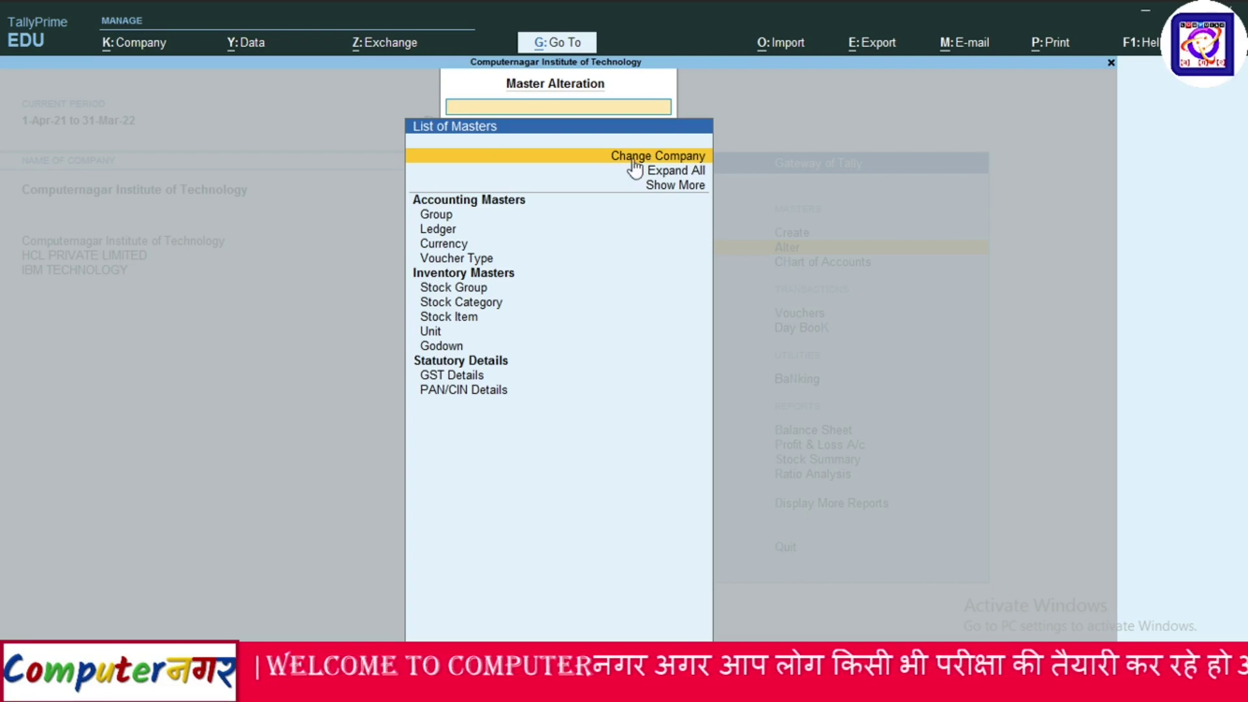
{"action": "left_click", "coordinate": [653, 185]}
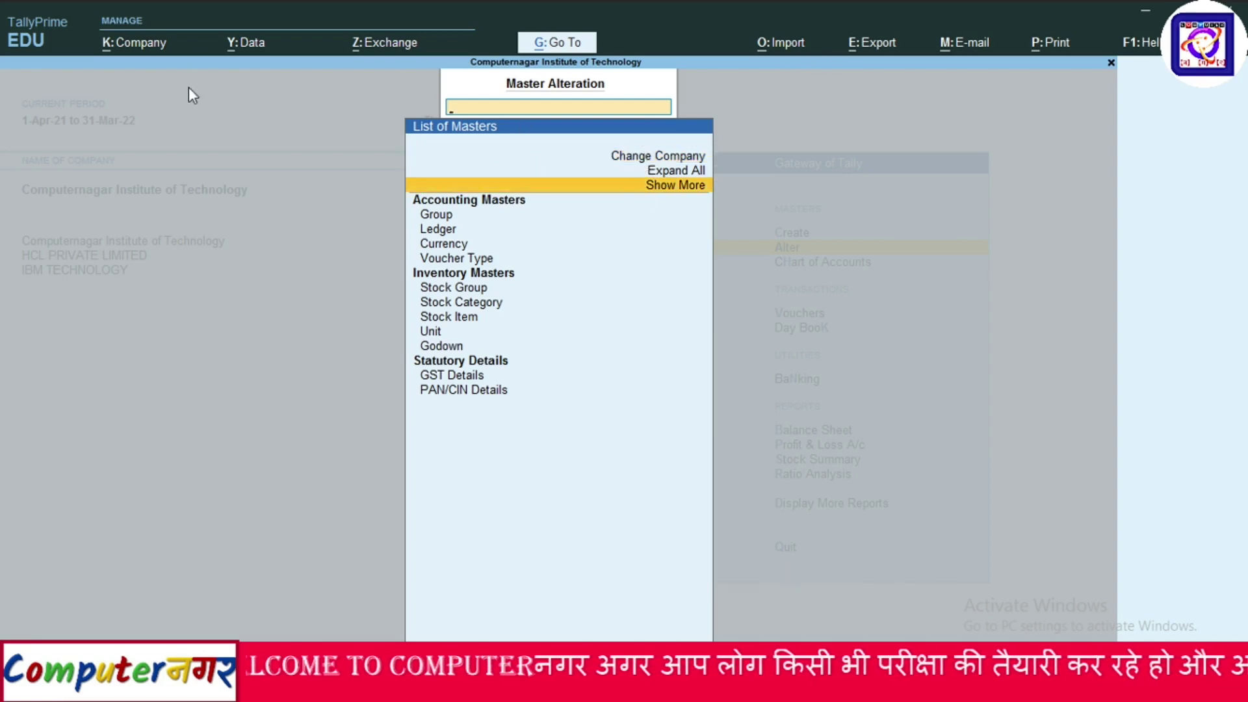
{"action": "key", "text": "Escape"}
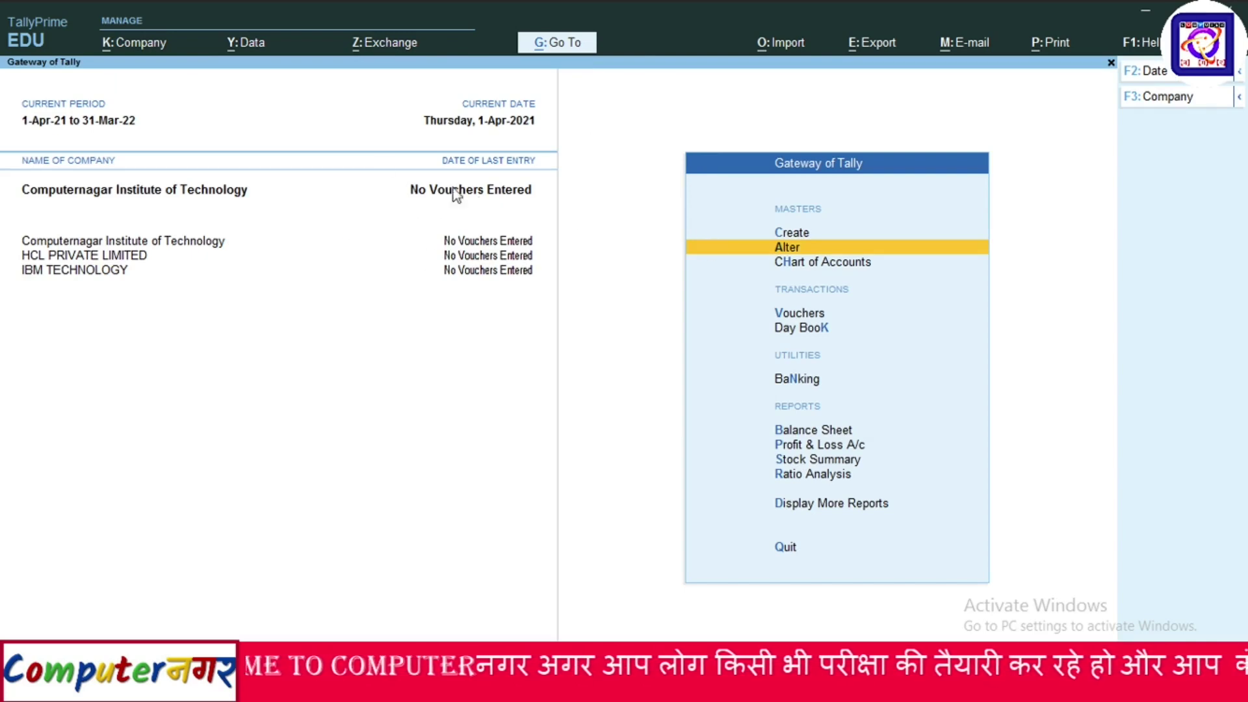
Open HCL PRIVATE LIMITED in Company > Alter, correct its Pincode to 211047, and save.
{"action": "left_click", "coordinate": [132, 46]}
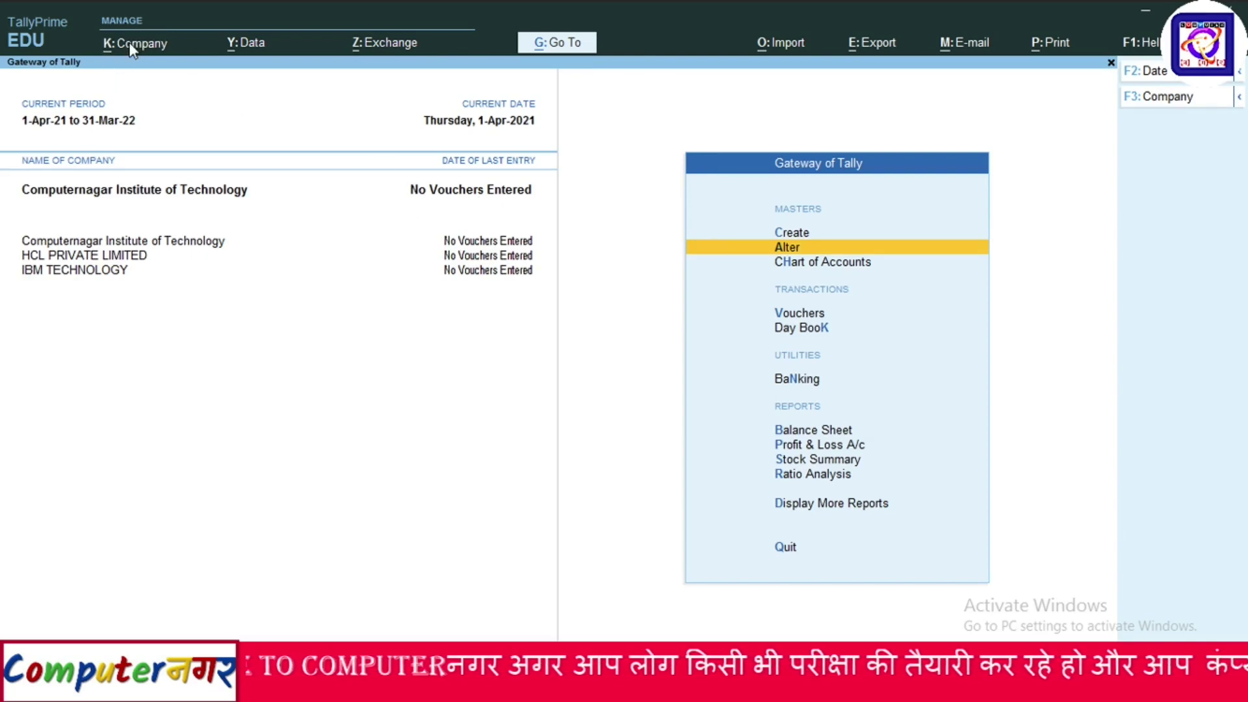
{"action": "left_click", "coordinate": [138, 91]}
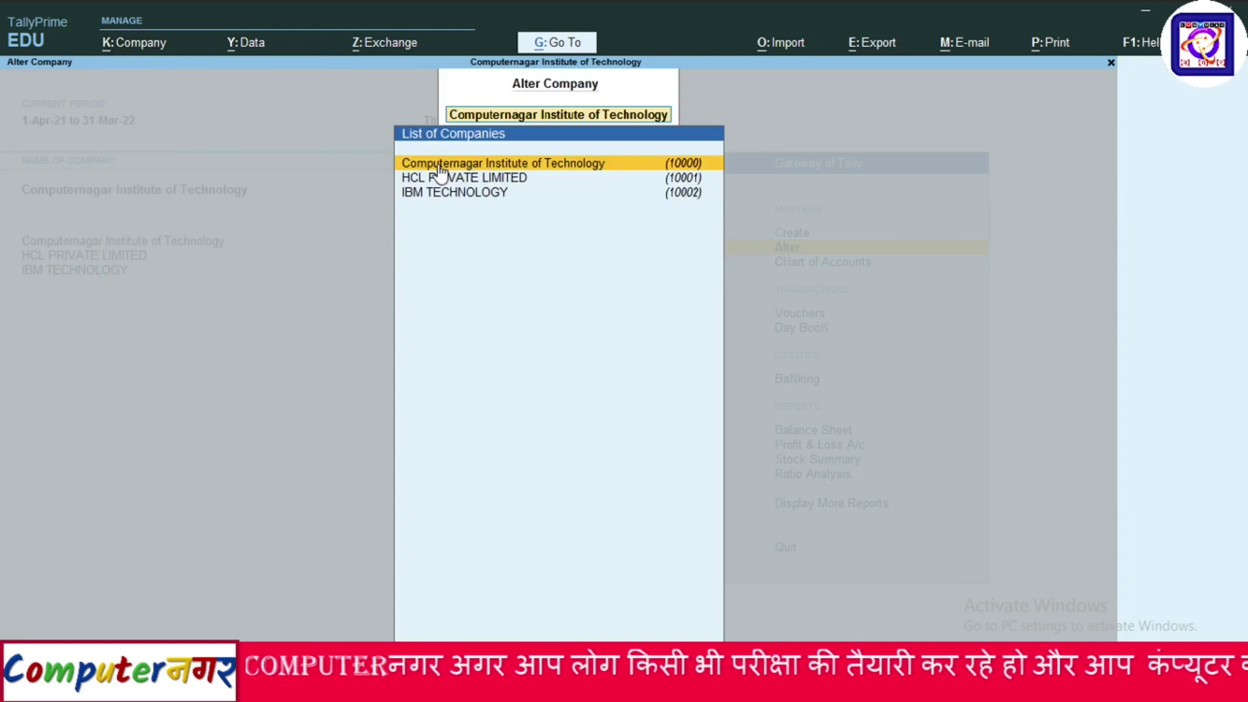
{"action": "left_click", "coordinate": [499, 181]}
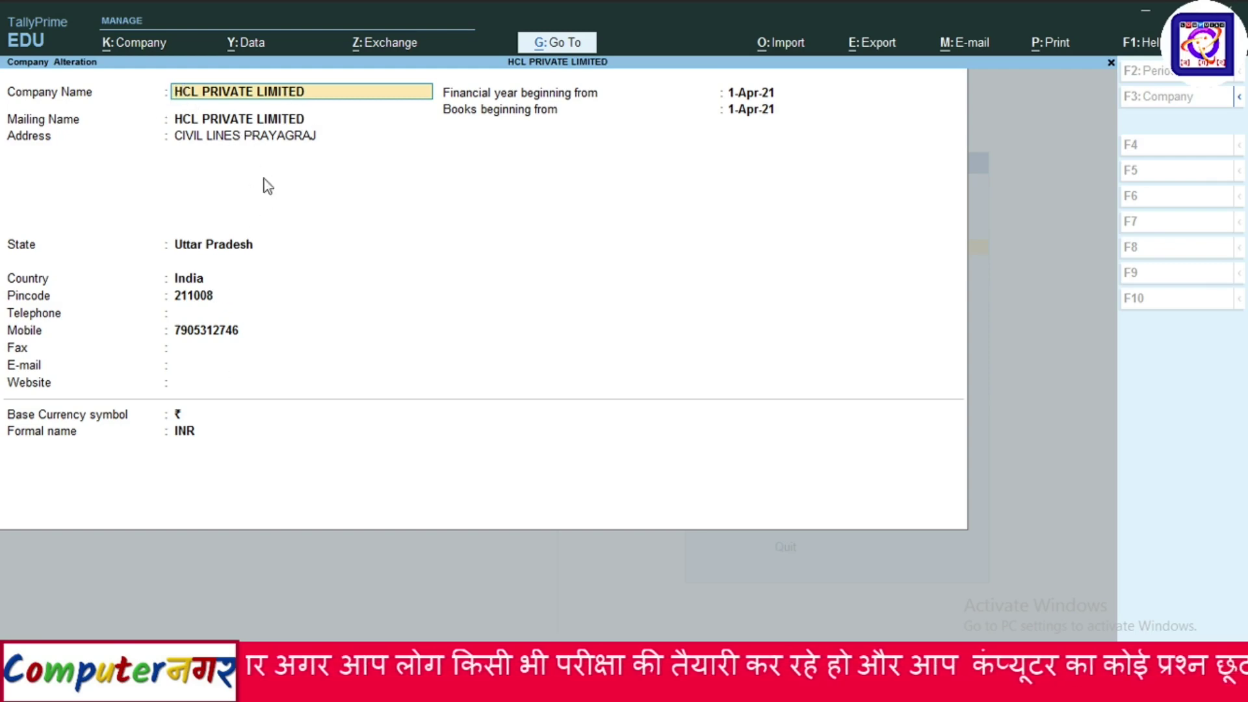
{"action": "left_click", "coordinate": [202, 297]}
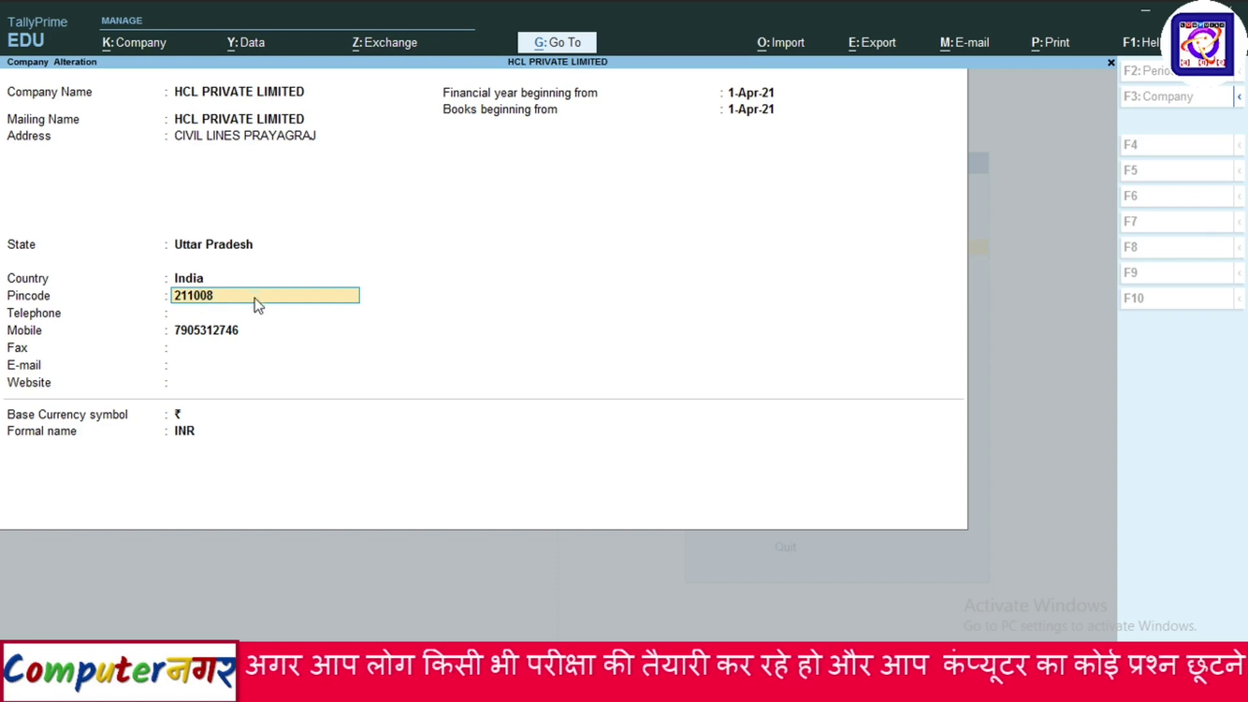
{"action": "key", "text": "BackSpace"}
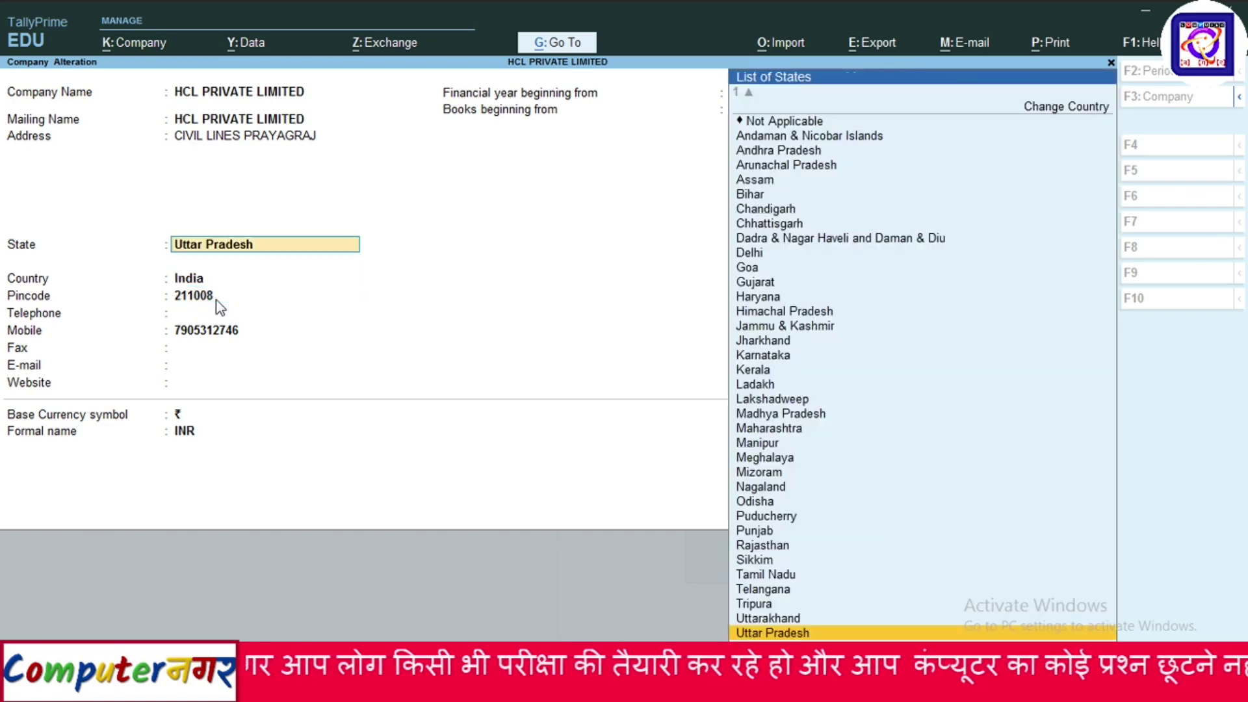
{"action": "left_click", "coordinate": [199, 297]}
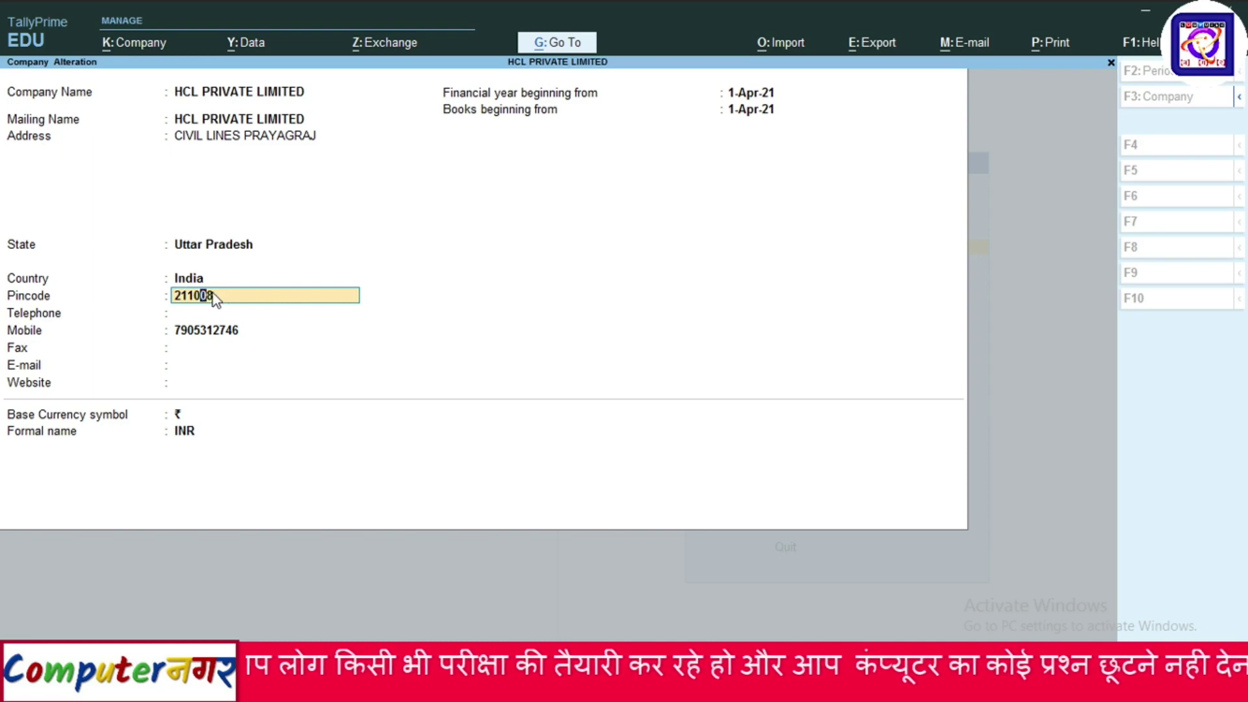
{"action": "key", "text": "BackSpace"}
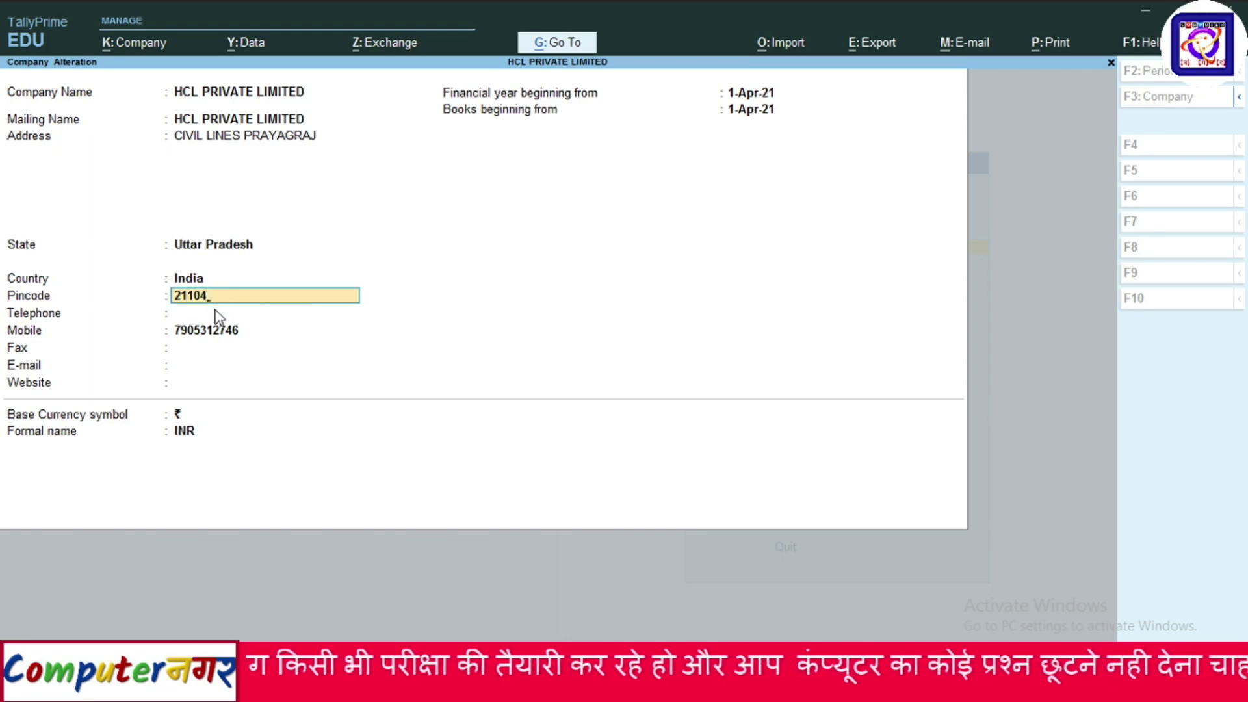
{"action": "type", "text": "7"}
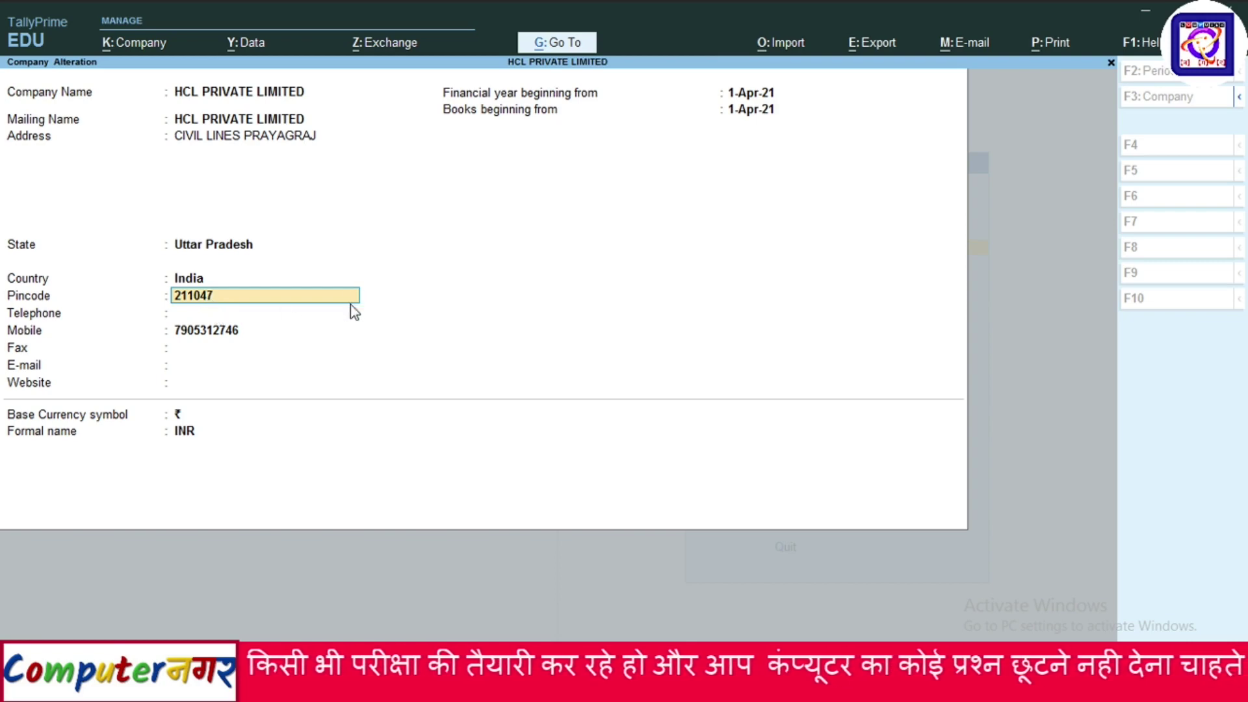
{"action": "key", "text": "ctrl"}
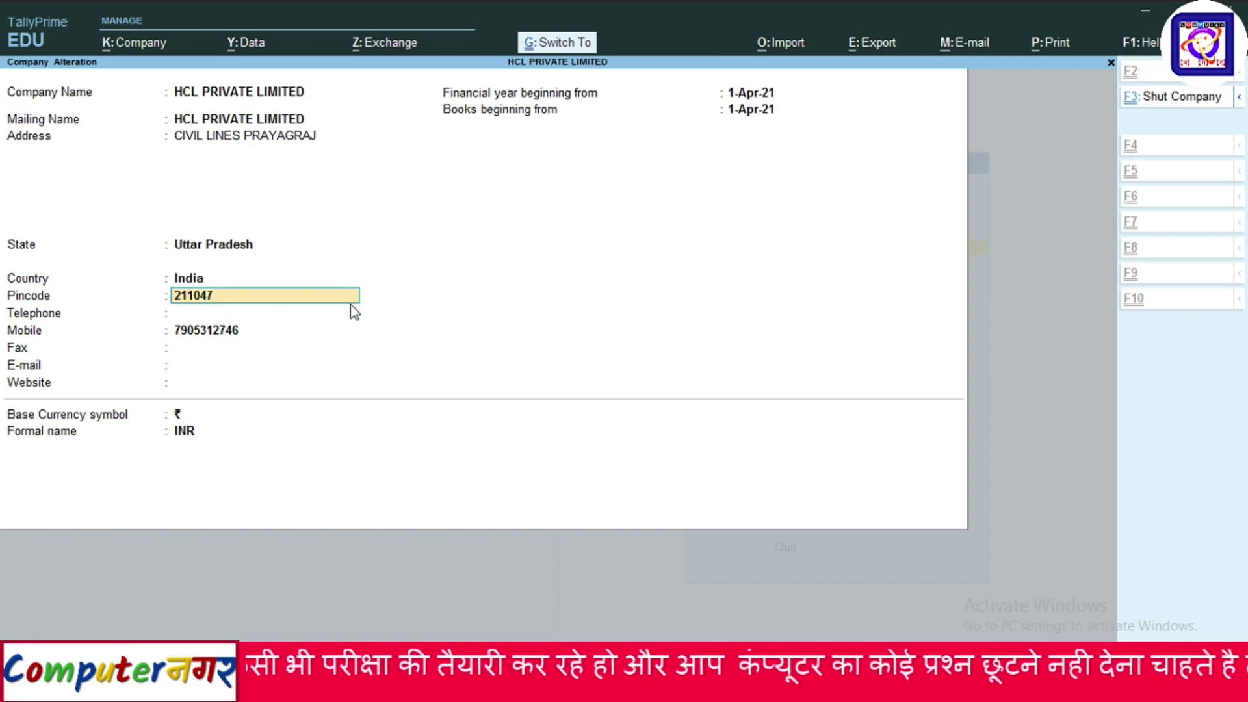
{"action": "key", "text": "ctrl+a"}
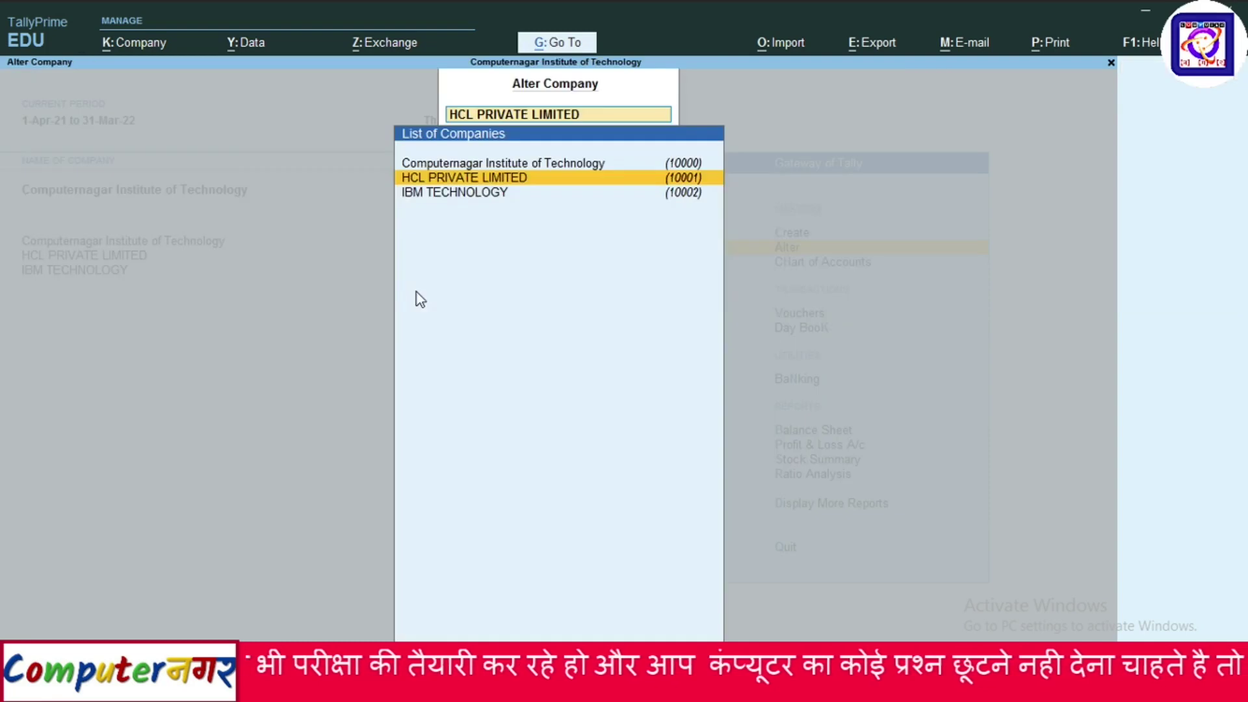
Shorten the company name from HCL PRIVATE LIMITED to HCL PRIVATE, save, and return to the Gateway.
{"action": "left_click", "coordinate": [460, 179]}
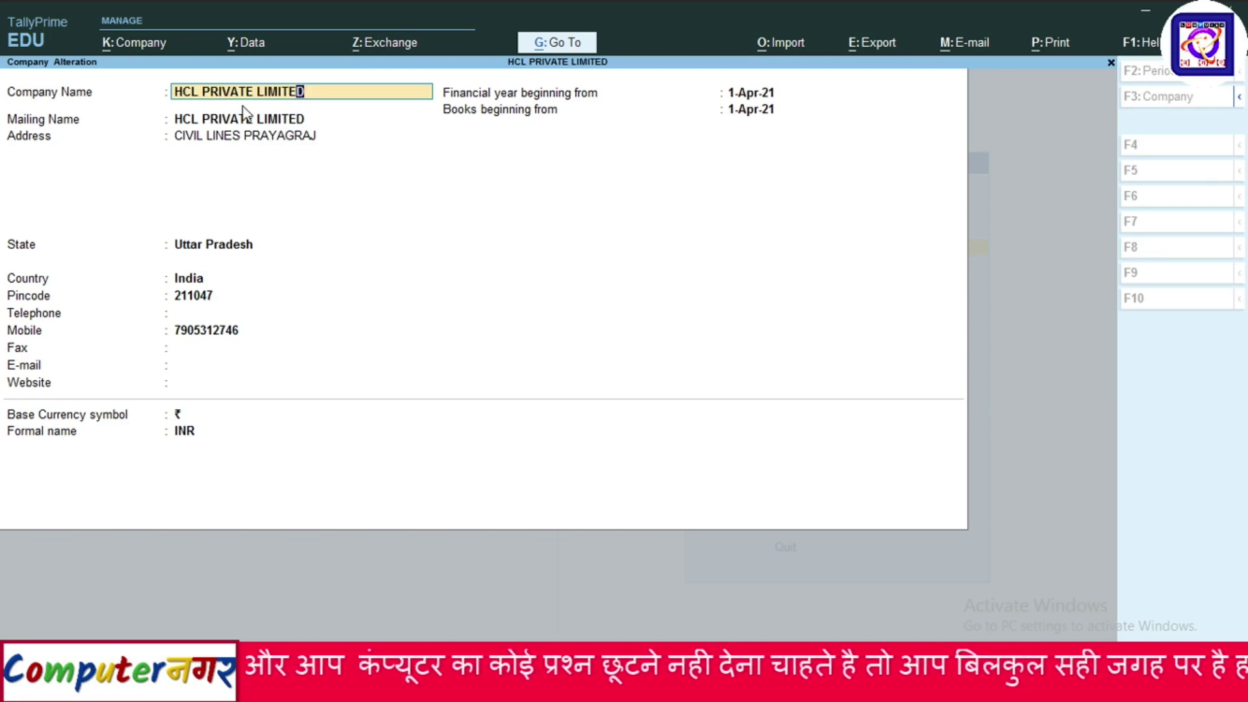
{"action": "key", "text": "BackSpace"}
{"action": "key", "text": "BackSpace"}
{"action": "key", "text": "BackSpace"}
{"action": "key", "text": "BackSpace"}
{"action": "key", "text": "BackSpace"}
{"action": "key", "text": "BackSpace"}
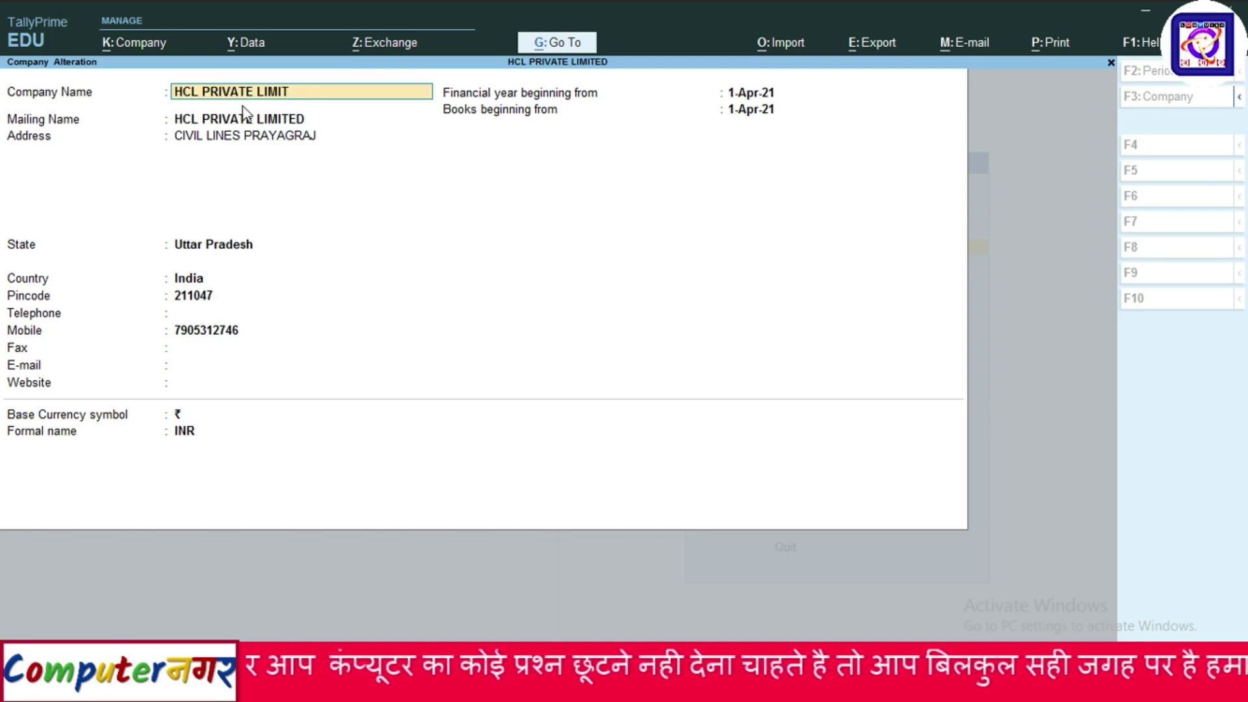
{"action": "key", "text": "BackSpace"}
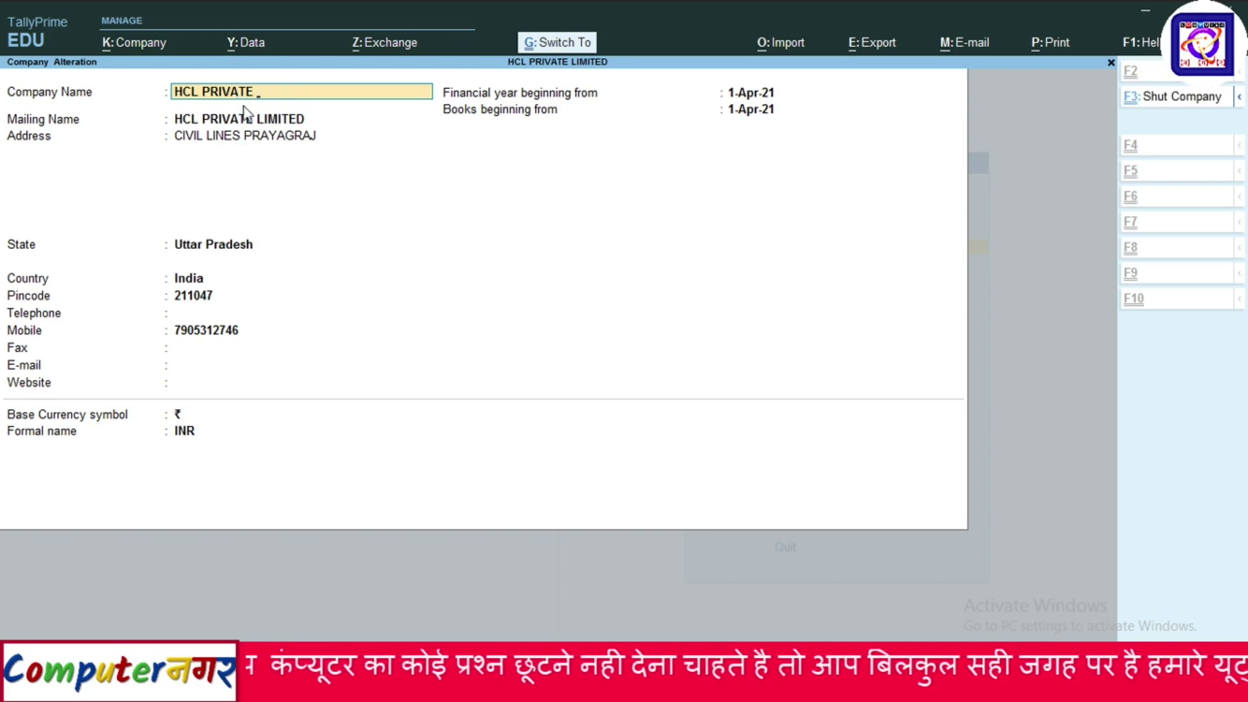
{"action": "key", "text": "ctrl+a"}
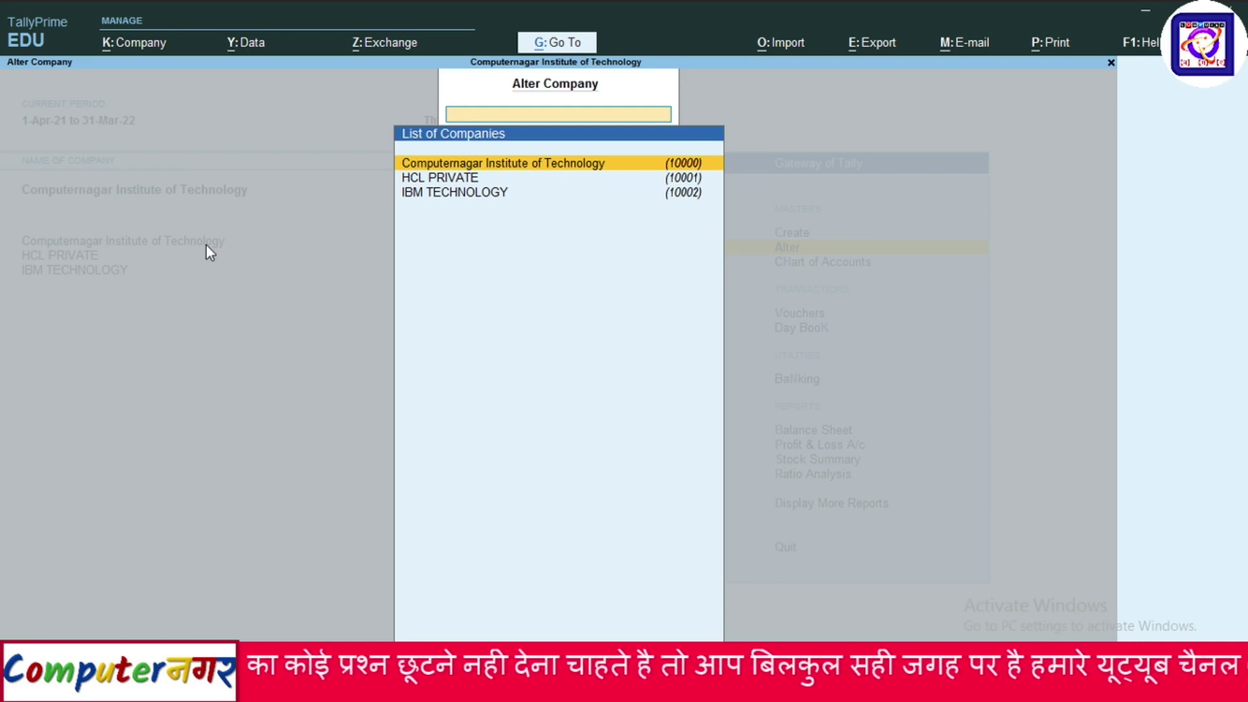
{"action": "key", "text": "Escape"}
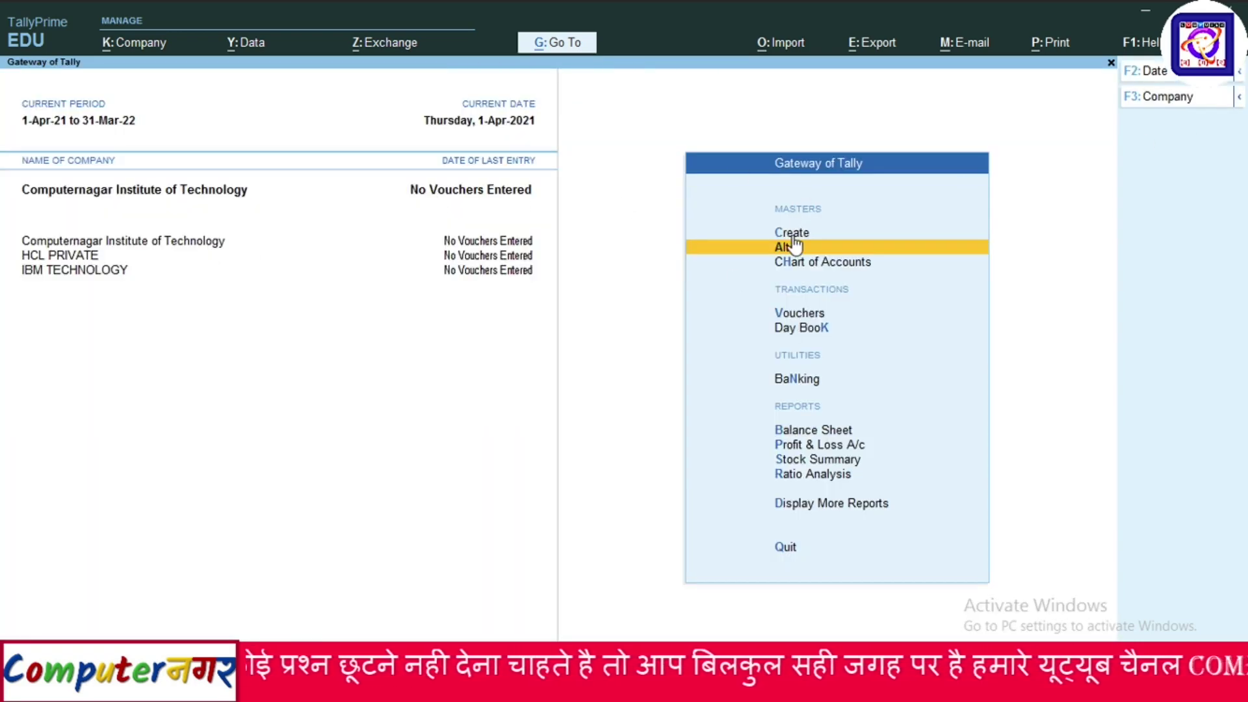
Pick IBM TECHNOLOGY from the Company > Alter list to view its details.
{"action": "left_click", "coordinate": [137, 51]}
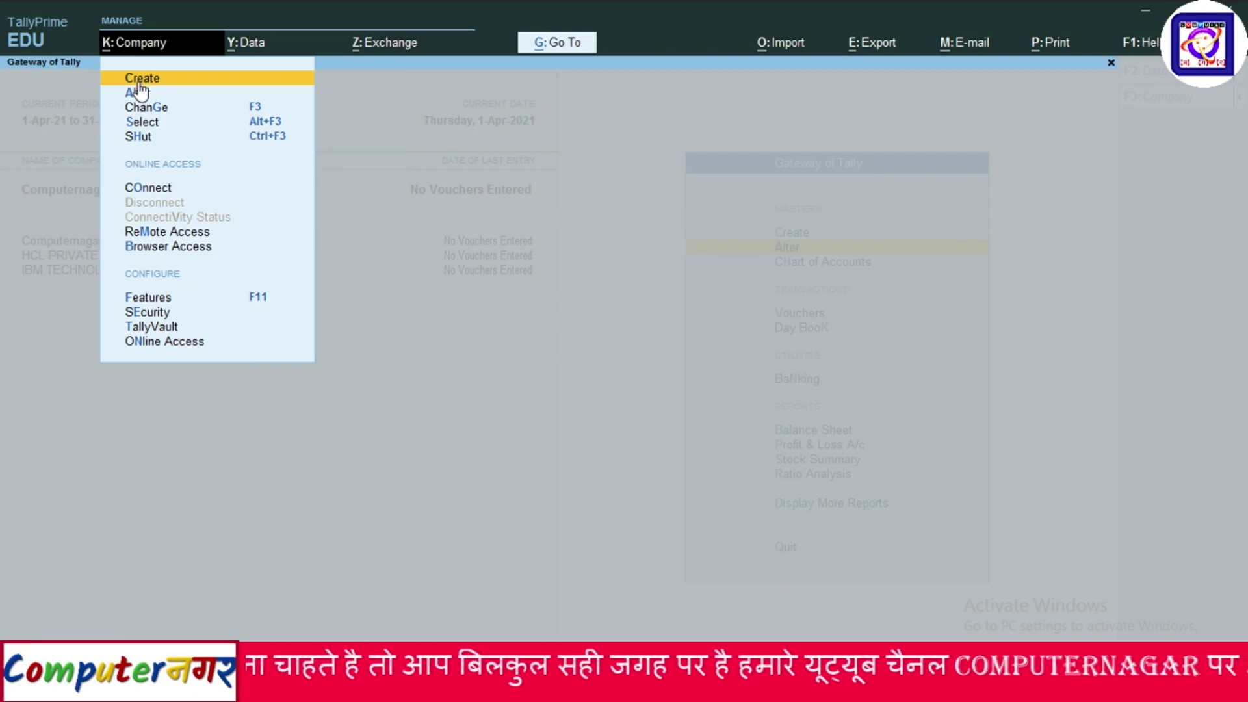
{"action": "left_click", "coordinate": [134, 95]}
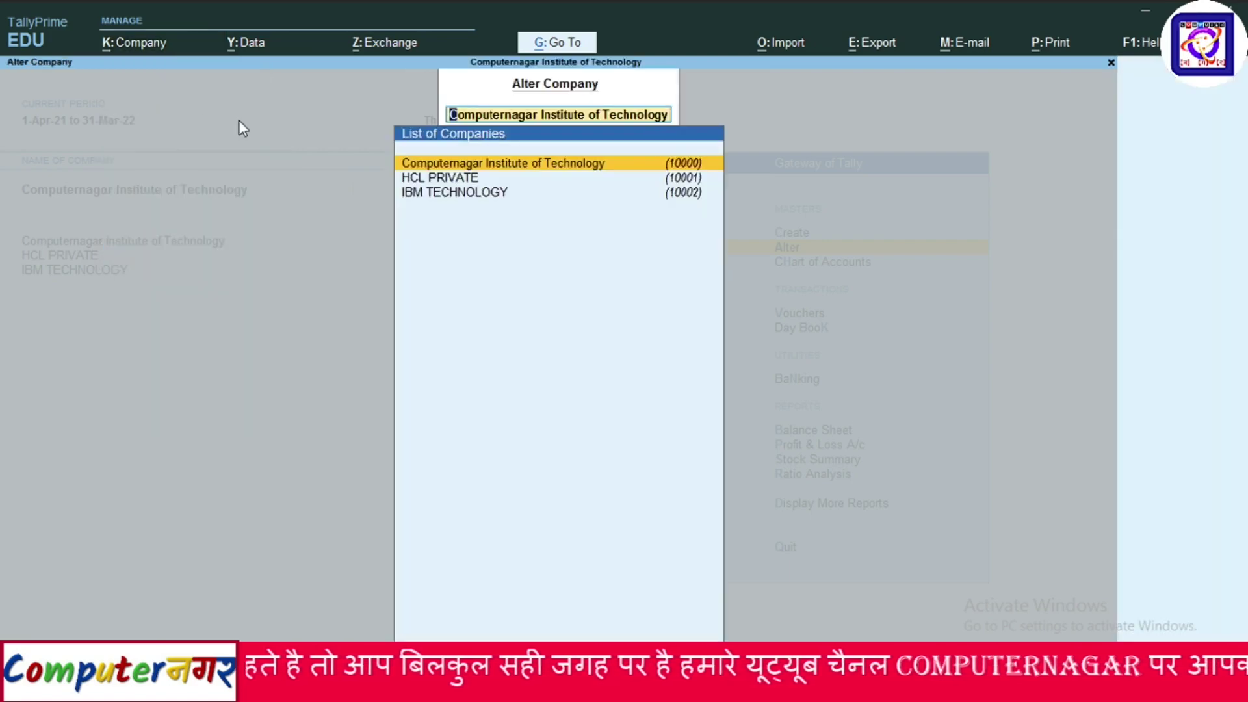
{"action": "key", "text": "Down"}
{"action": "key", "text": "Down"}
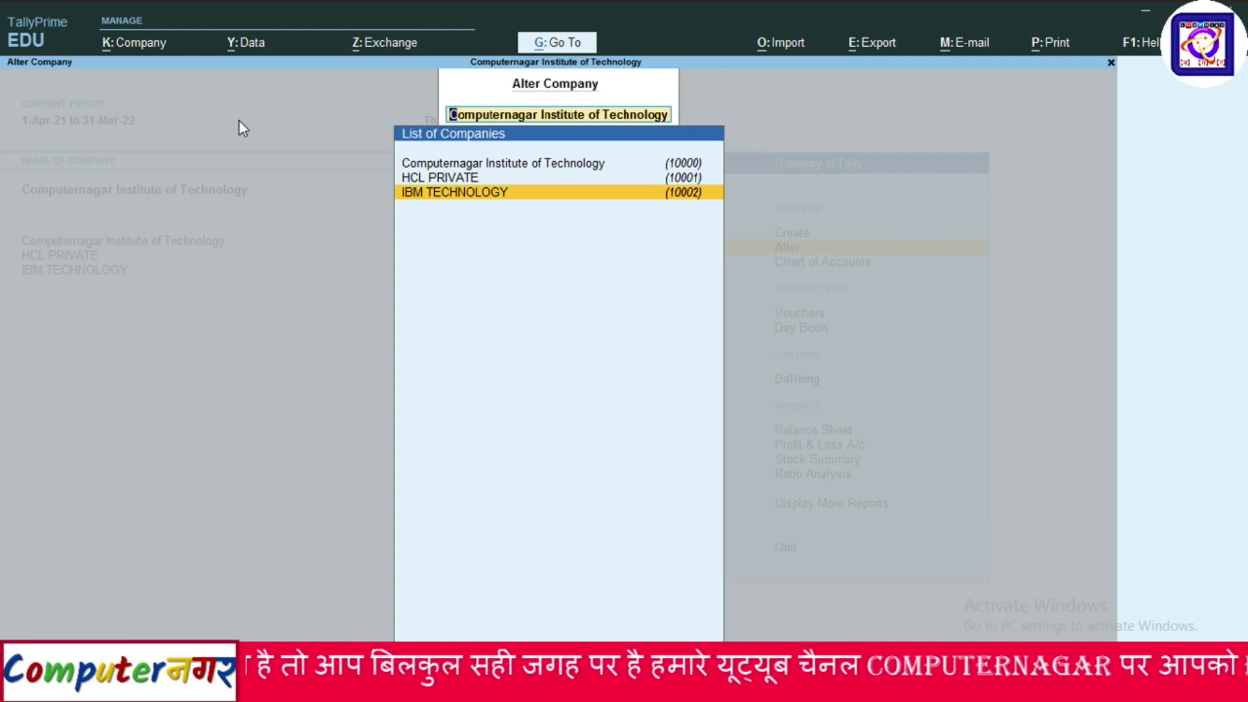
{"action": "left_click", "coordinate": [528, 195]}
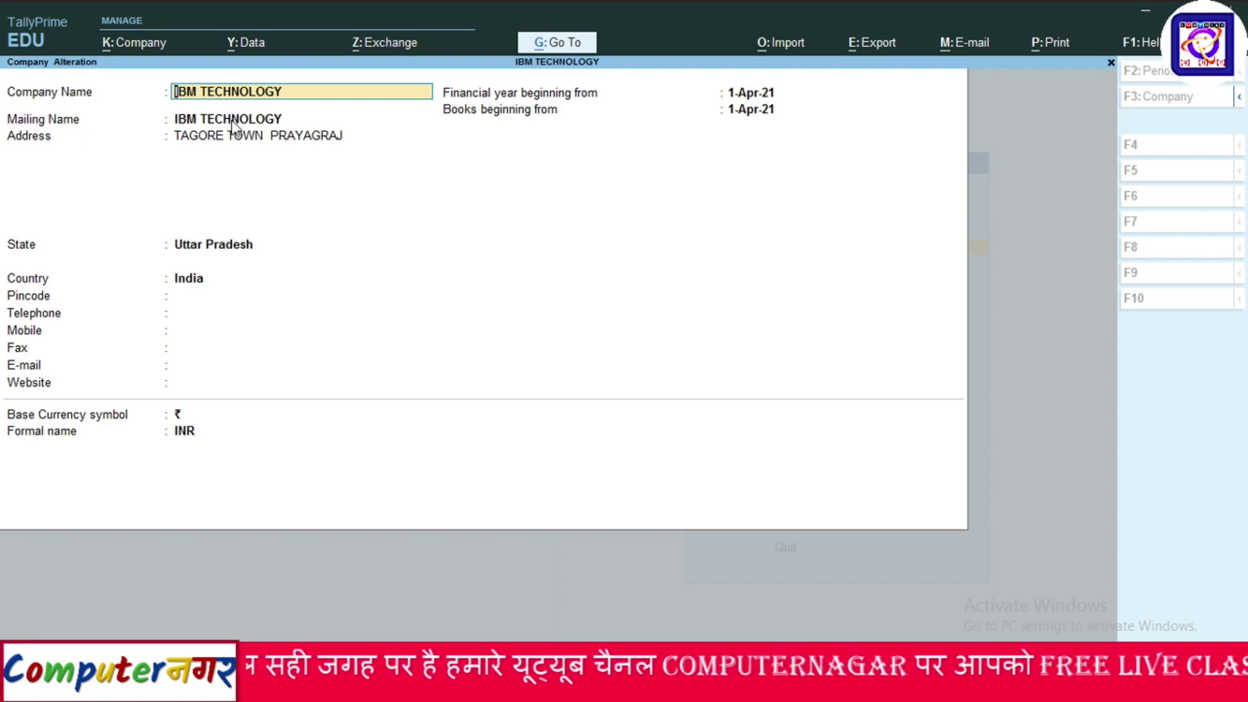
Pass through IBM TECHNOLOGY's fields without changes and exit back to the Gateway of Tally.
{"action": "key", "text": "Return"}
{"action": "key", "text": "Return"}
{"action": "key", "text": "Return"}
{"action": "key", "text": "Return"}
{"action": "key", "text": "Return"}
{"action": "key", "text": "Return"}
{"action": "key", "text": "Return"}
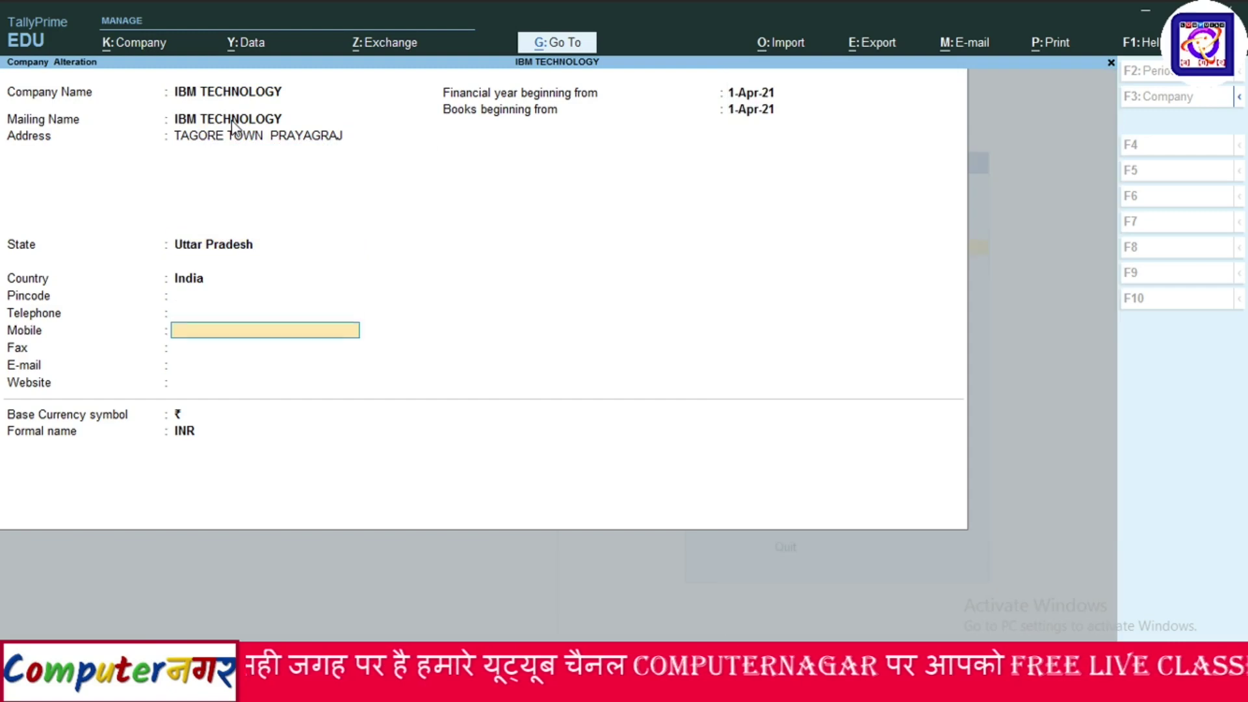
{"action": "key", "text": "Return"}
{"action": "key", "text": "Return"}
{"action": "key", "text": "Return"}
{"action": "key", "text": "Return"}
{"action": "key", "text": "Return"}
{"action": "key", "text": "Return"}
{"action": "key", "text": "Return"}
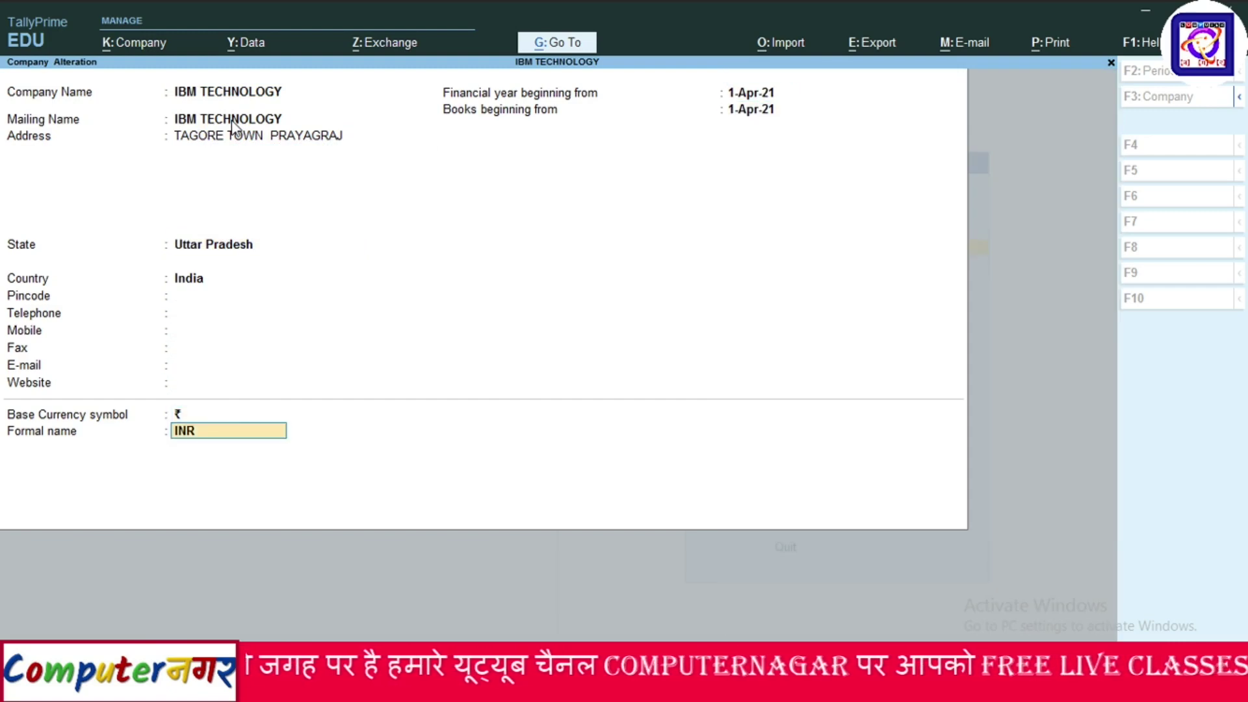
{"action": "key", "text": "Return"}
{"action": "key", "text": "Return"}
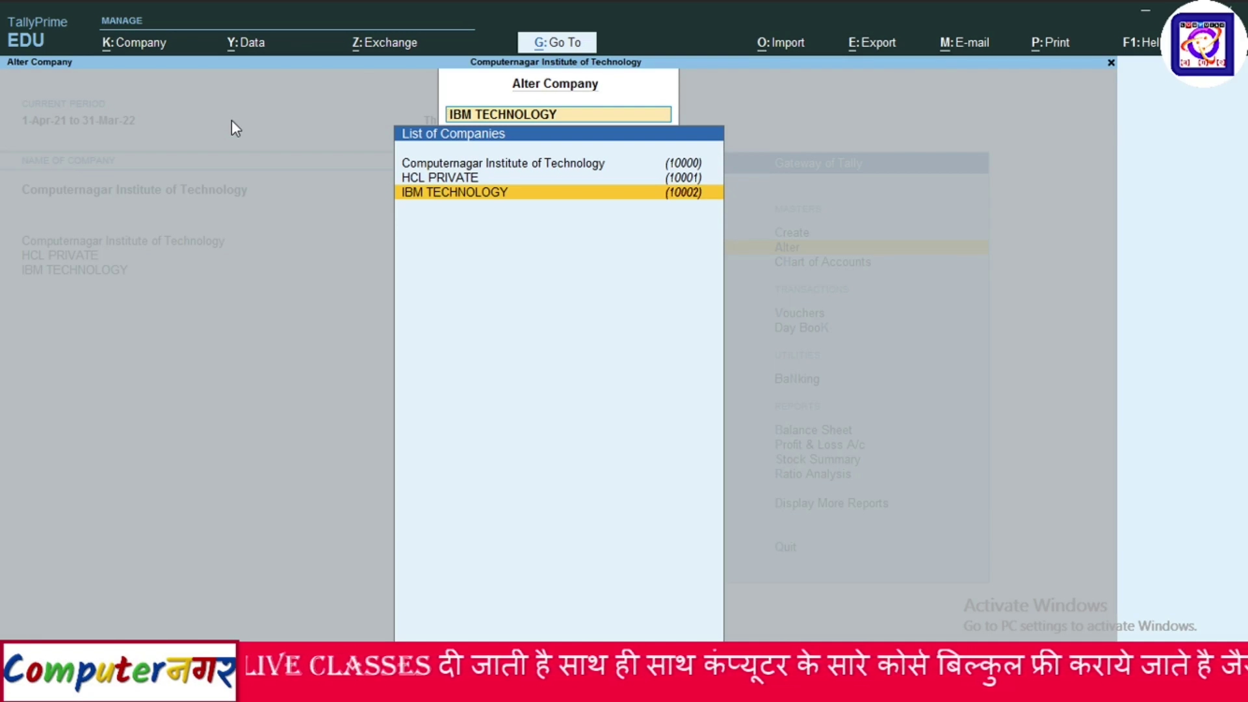
{"action": "key", "text": "Escape"}
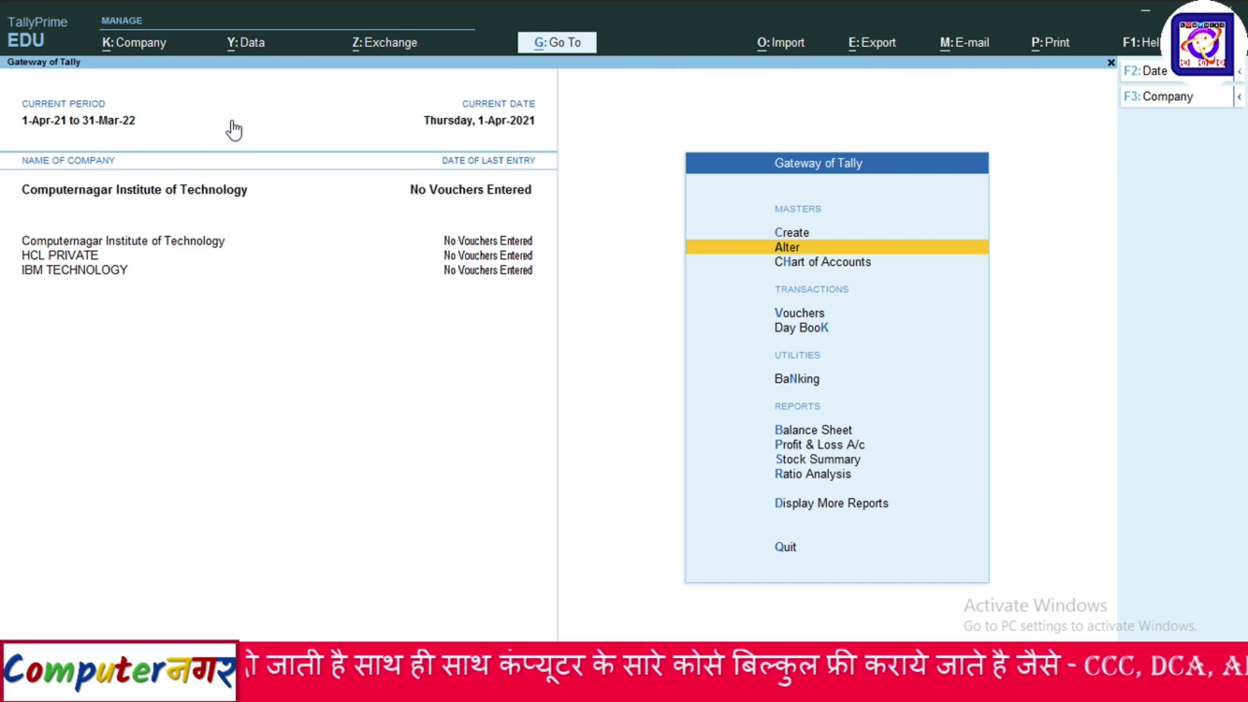
{"action": "left_click", "coordinate": [139, 51]}
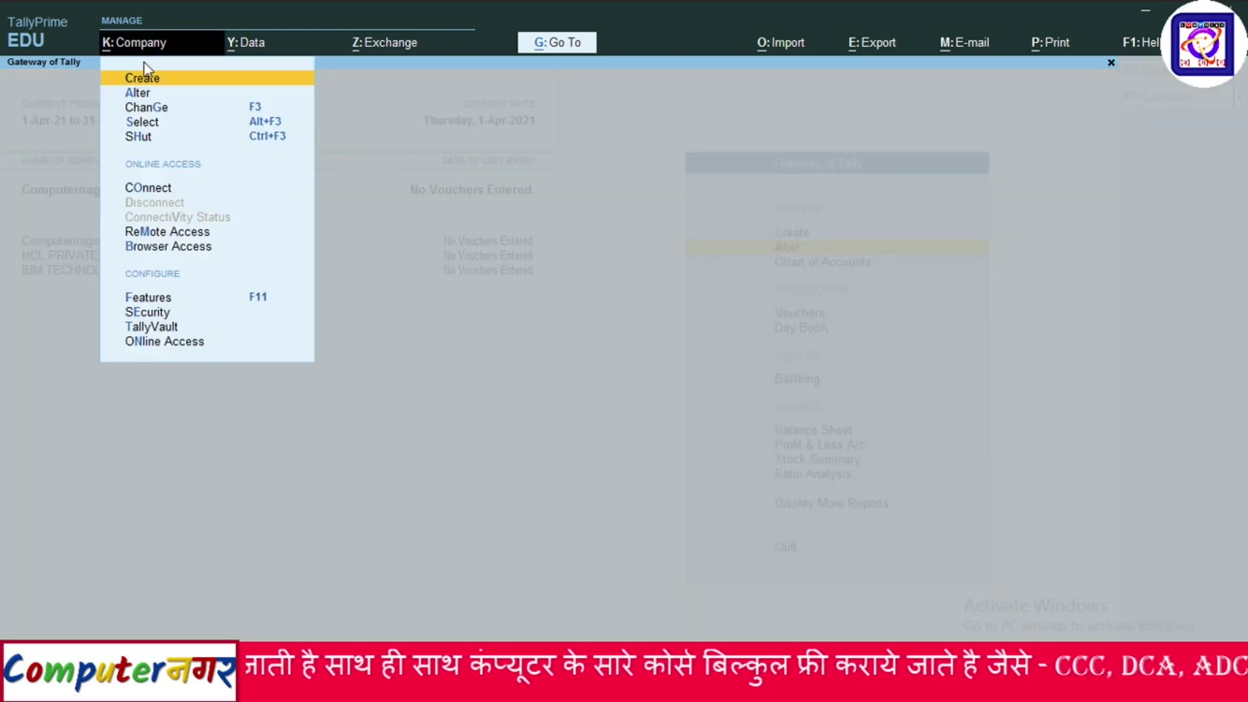
{"action": "left_click", "coordinate": [146, 92]}
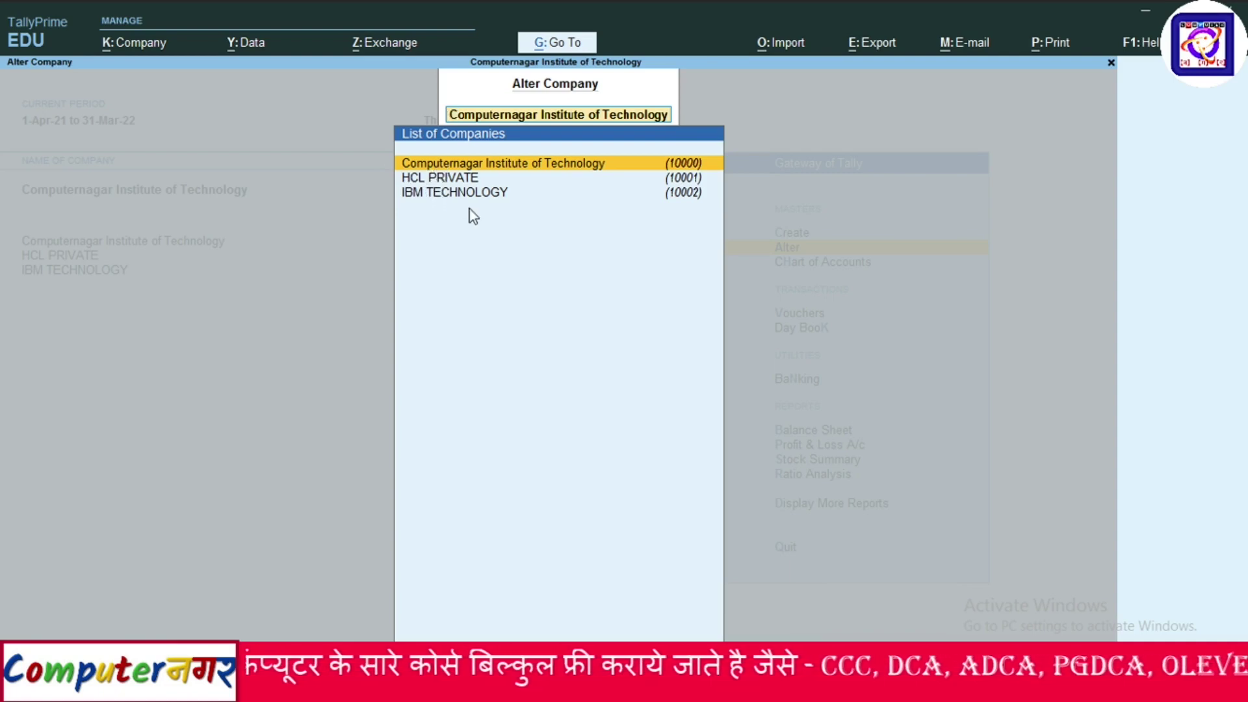
{"action": "left_click", "coordinate": [459, 193]}
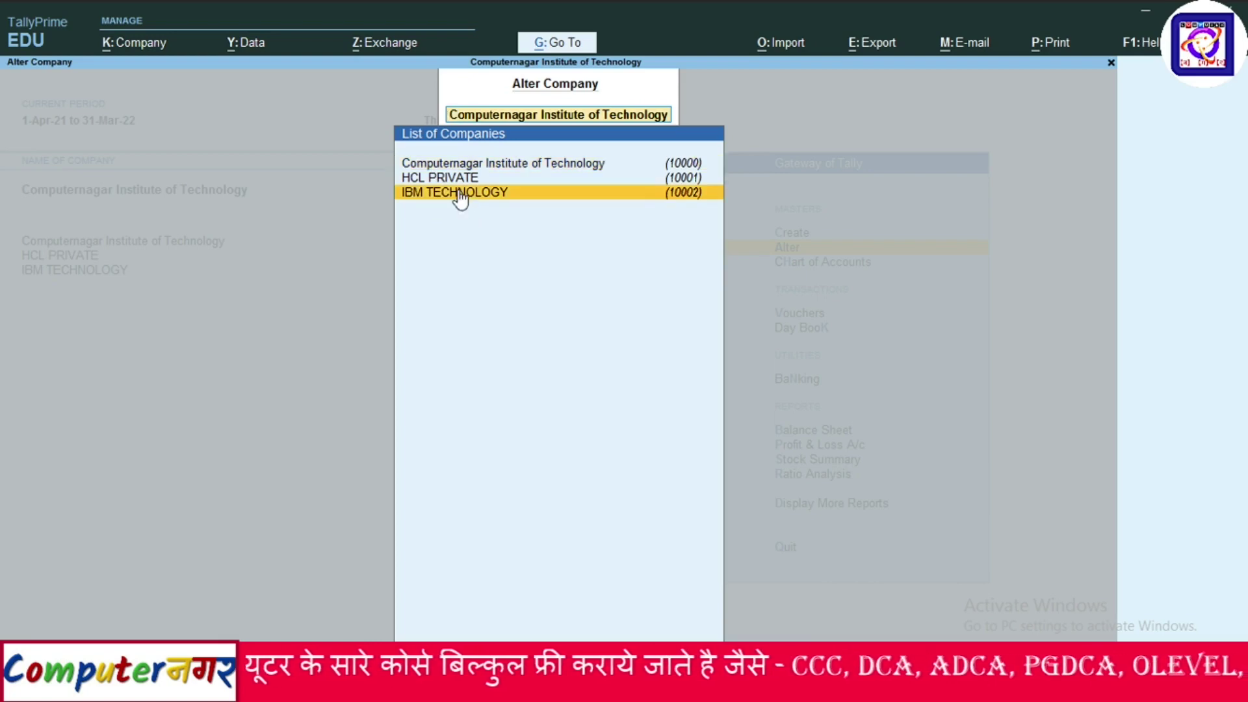
{"action": "left_click", "coordinate": [450, 175]}
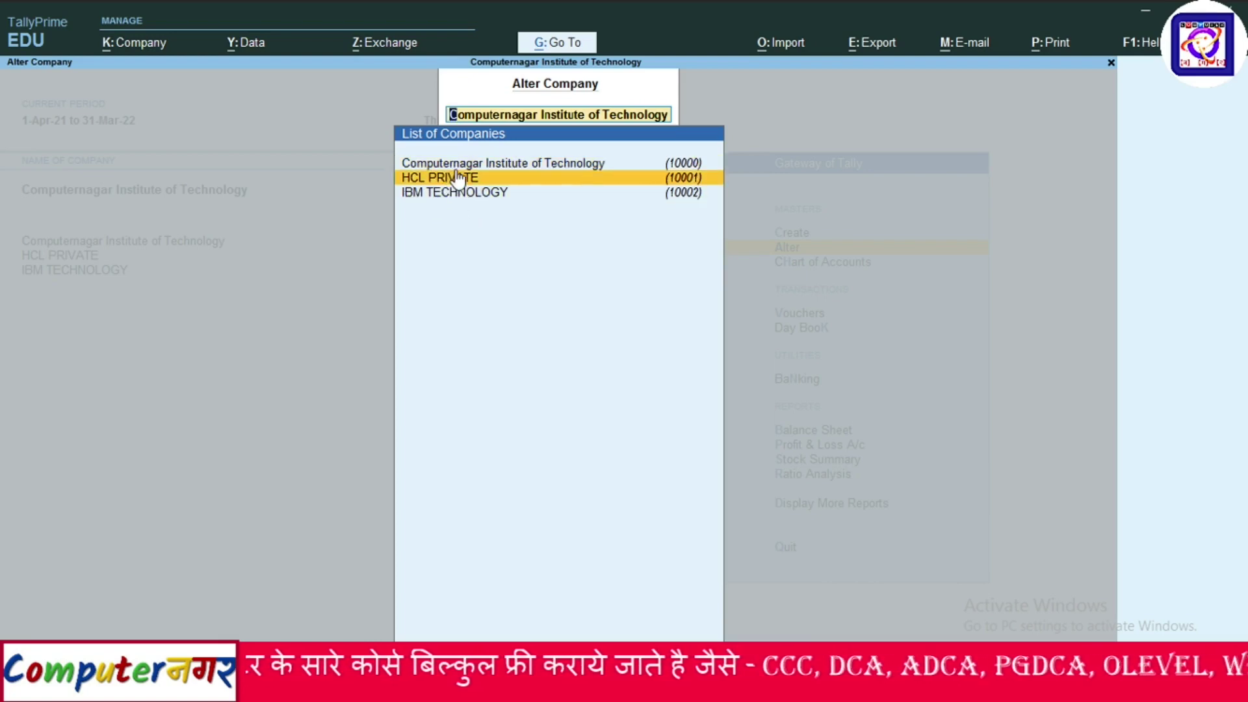
{"action": "key", "text": "Up"}
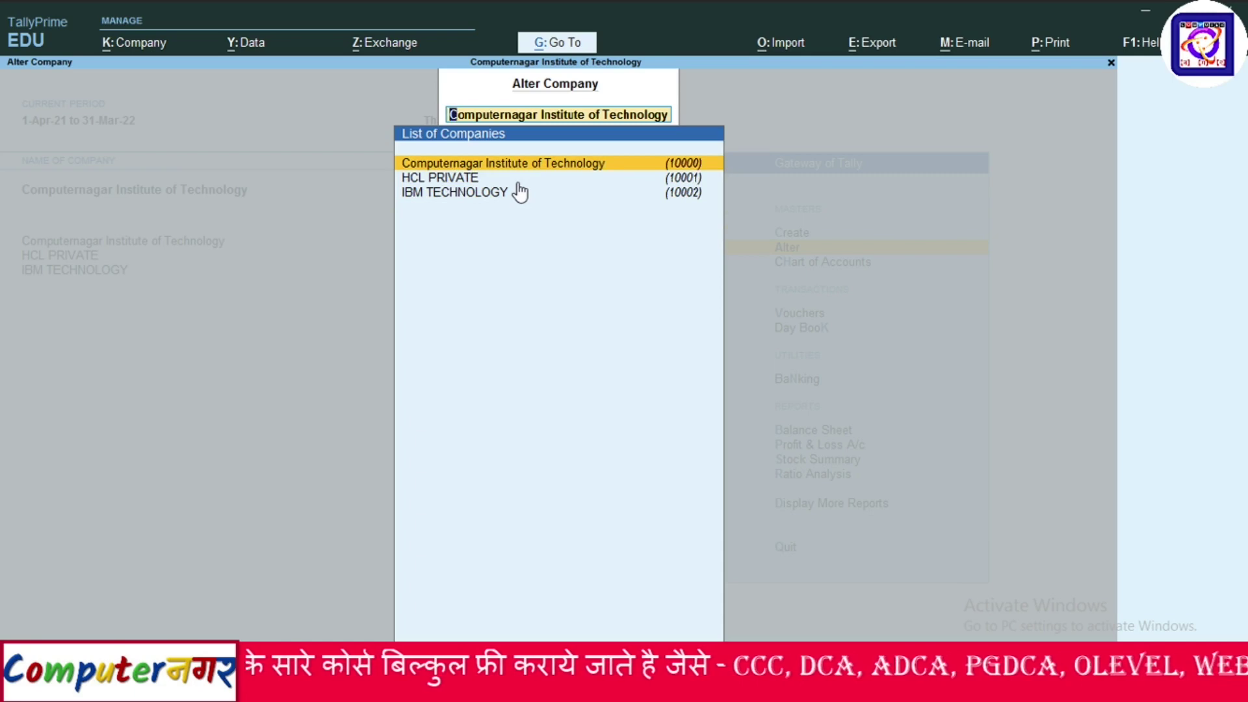
{"action": "key", "text": "Down"}
{"action": "key", "text": "Down"}
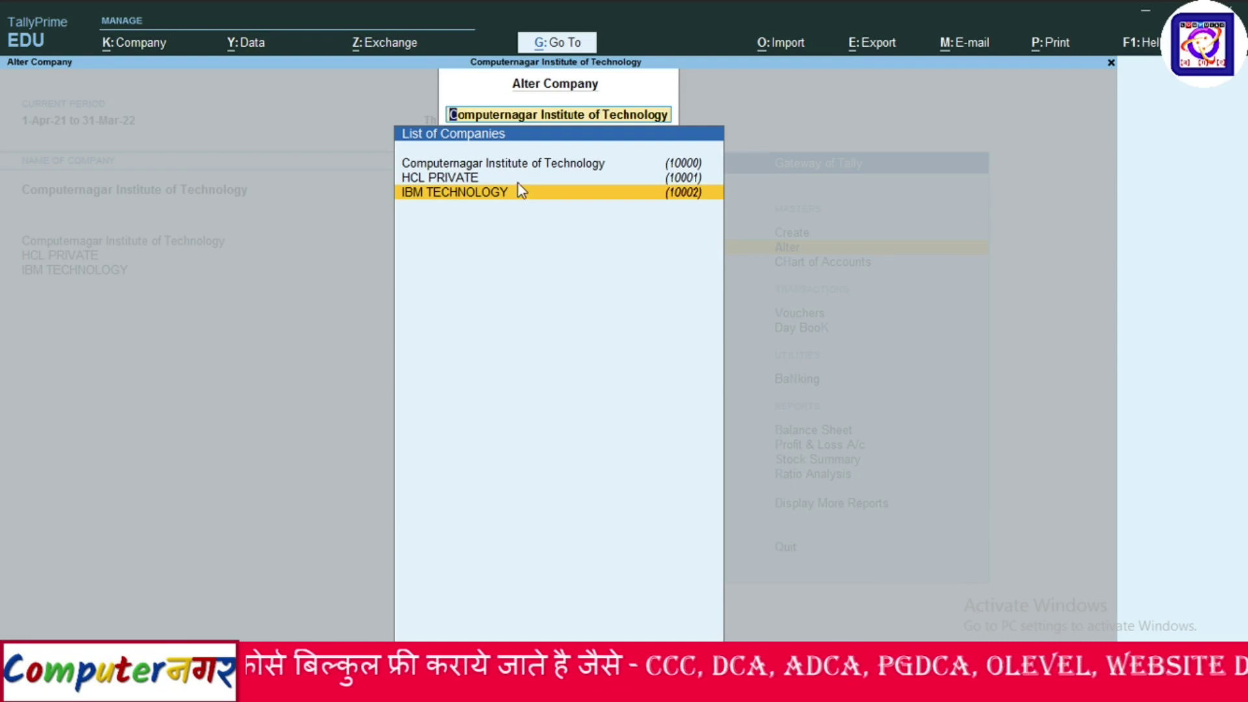
{"action": "key", "text": "Return"}
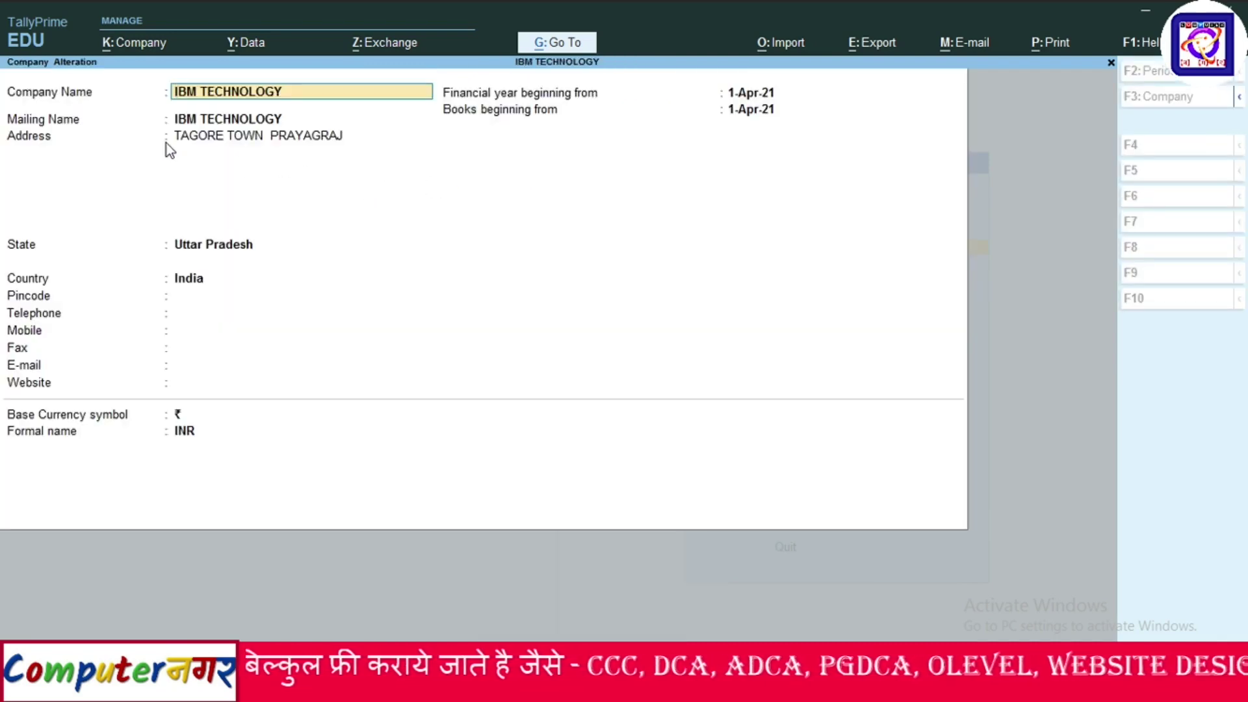
{"action": "key", "text": "BackSpace"}
{"action": "key", "text": "Escape"}
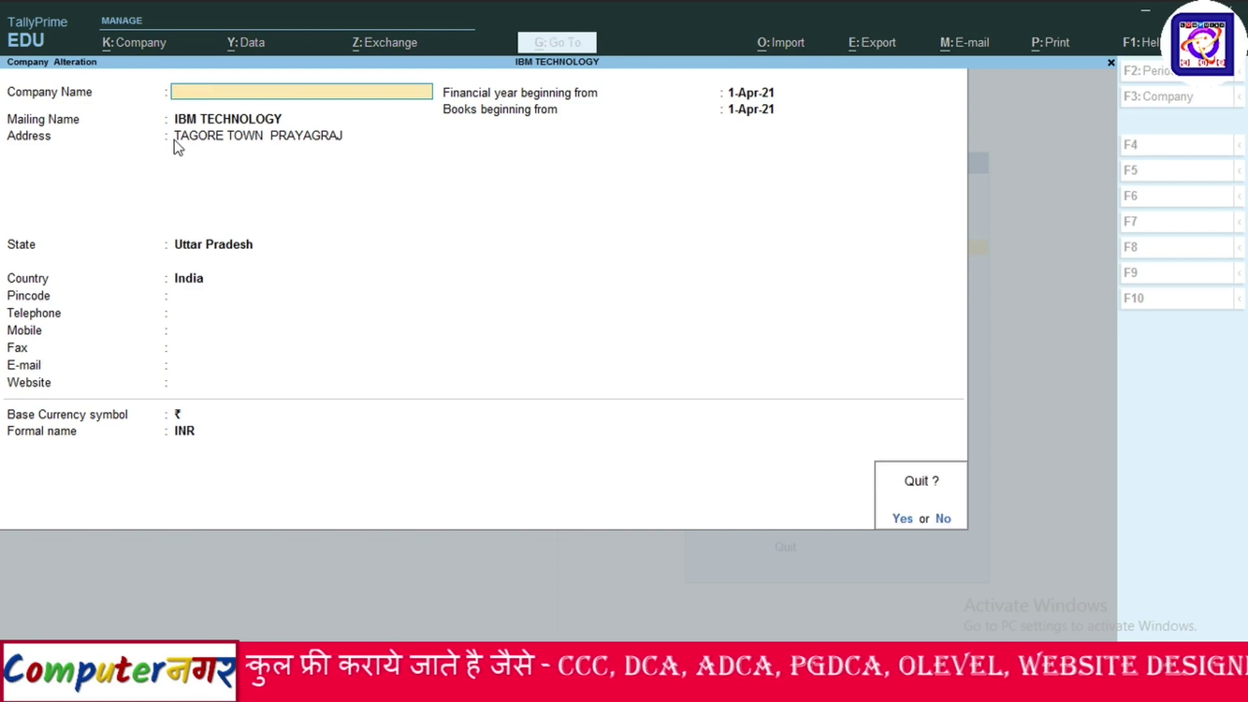
{"action": "left_click", "coordinate": [899, 517]}
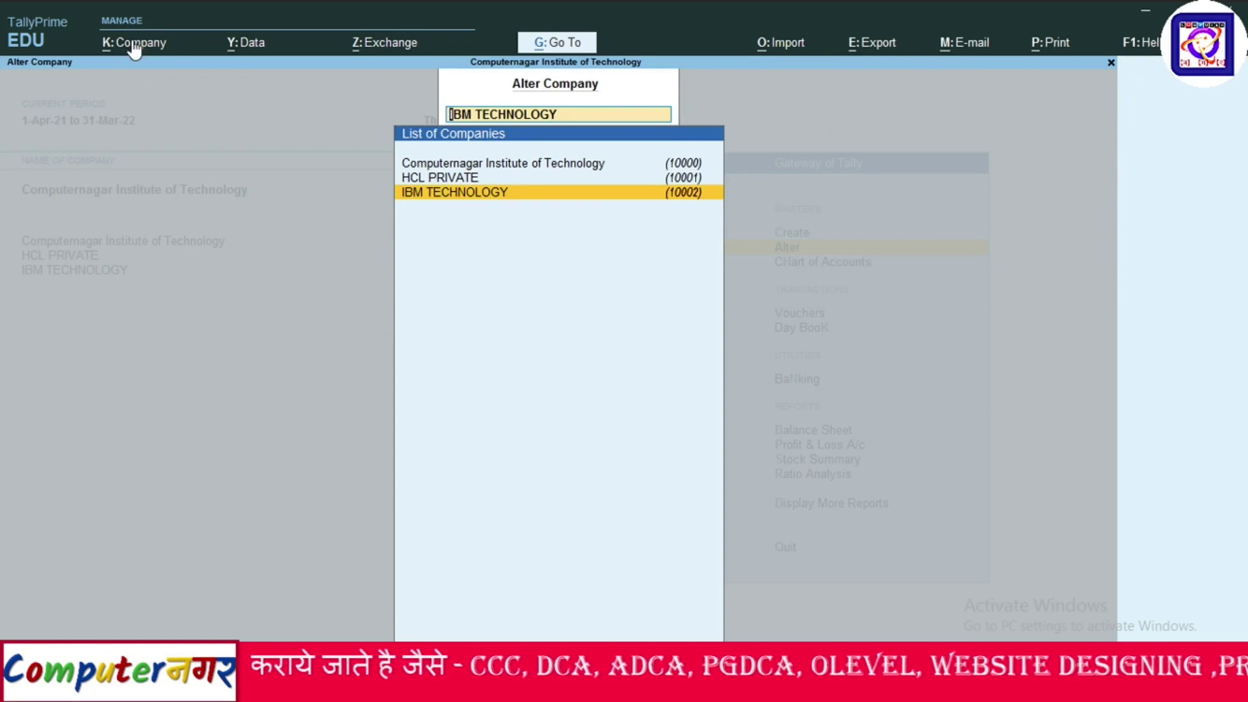
{"action": "key", "text": "Escape"}
{"action": "key", "text": "Escape"}
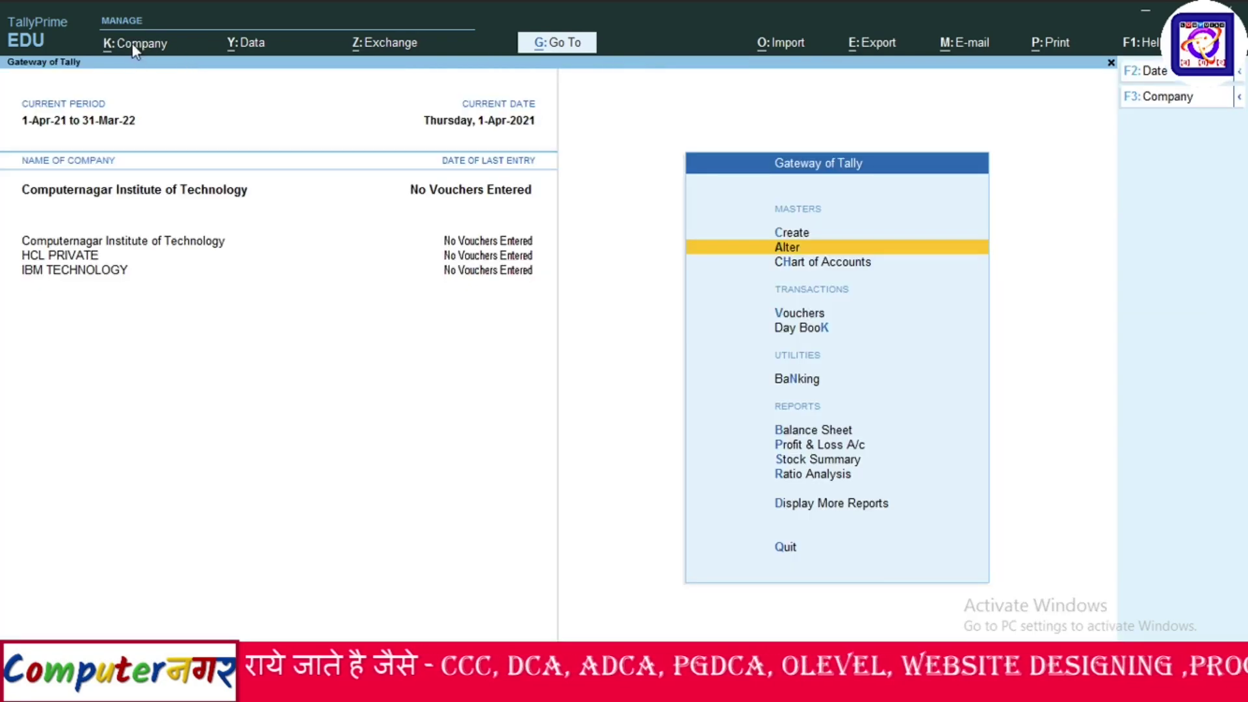
Open HCL PRIVATE in Company > Alter and delete it with Alt+D, confirming both prompts.
{"action": "left_click", "coordinate": [131, 43]}
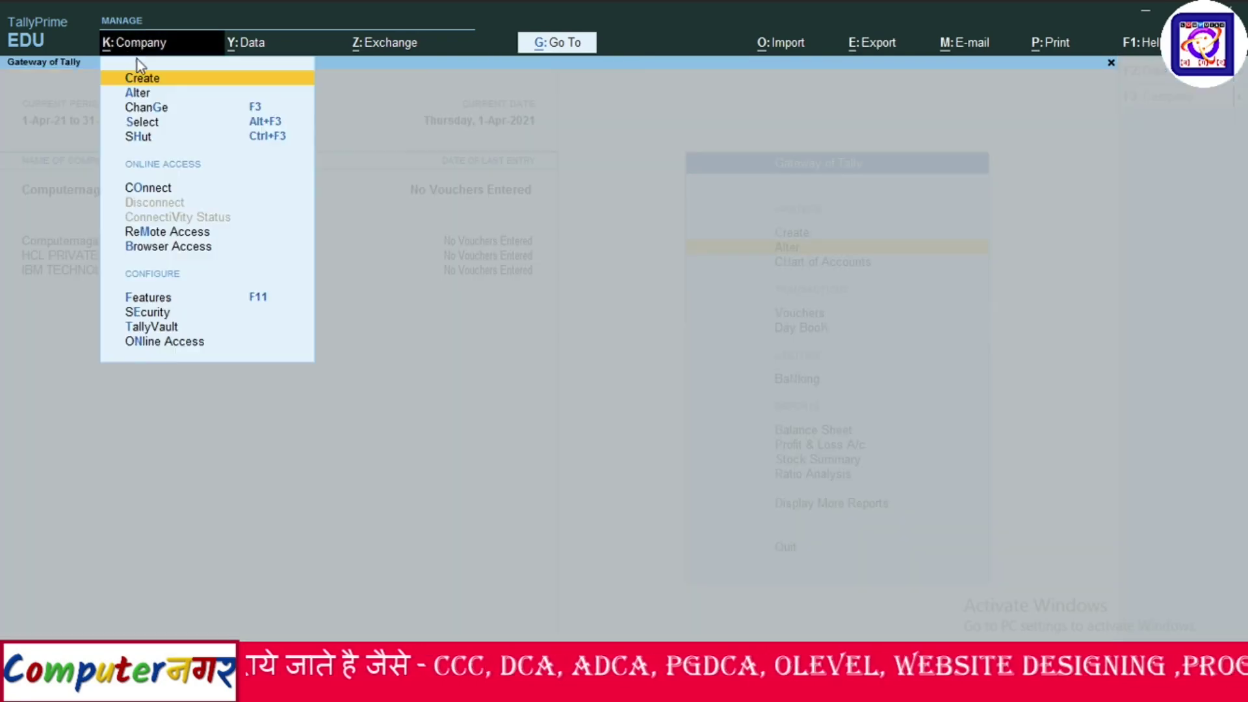
{"action": "left_click", "coordinate": [141, 93]}
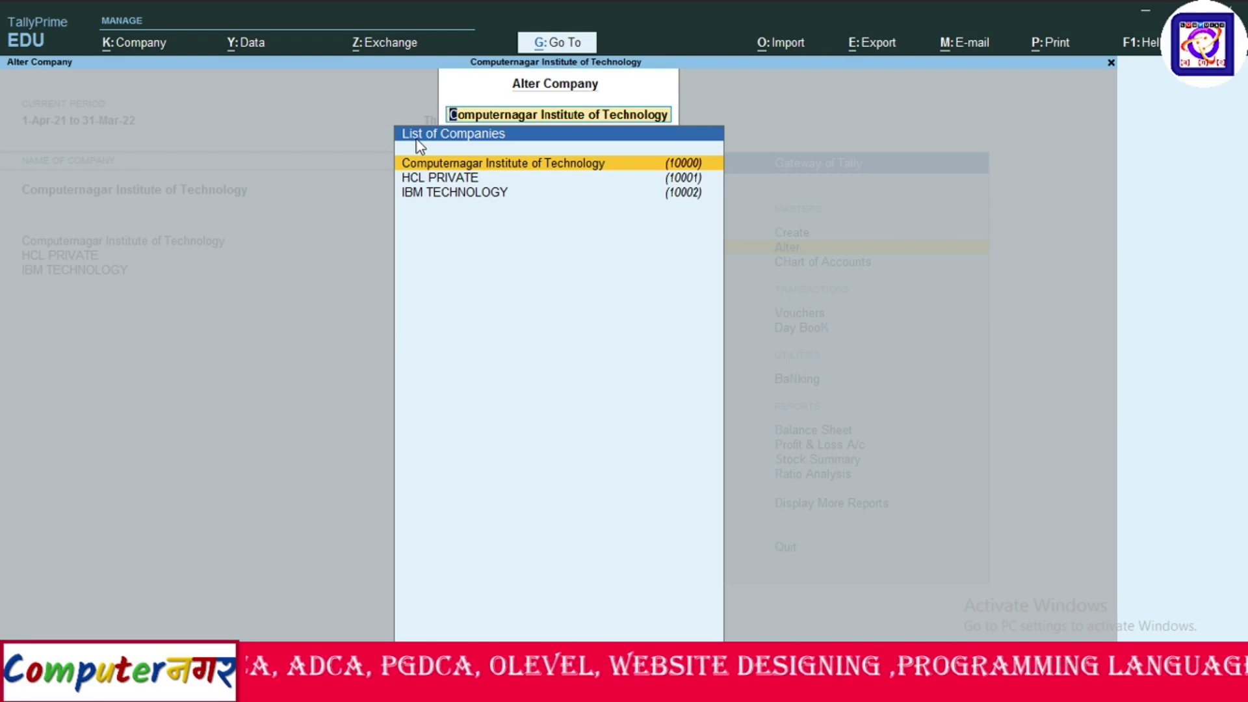
{"action": "left_click", "coordinate": [426, 180]}
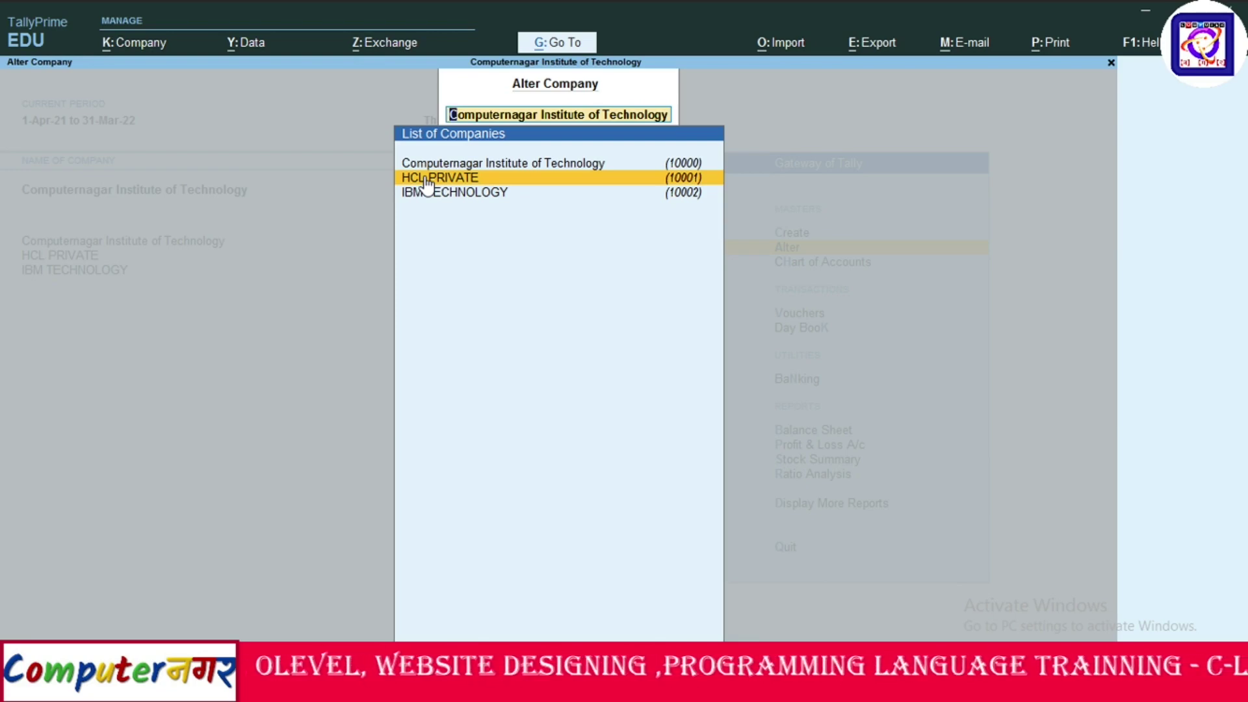
{"action": "left_click", "coordinate": [470, 178]}
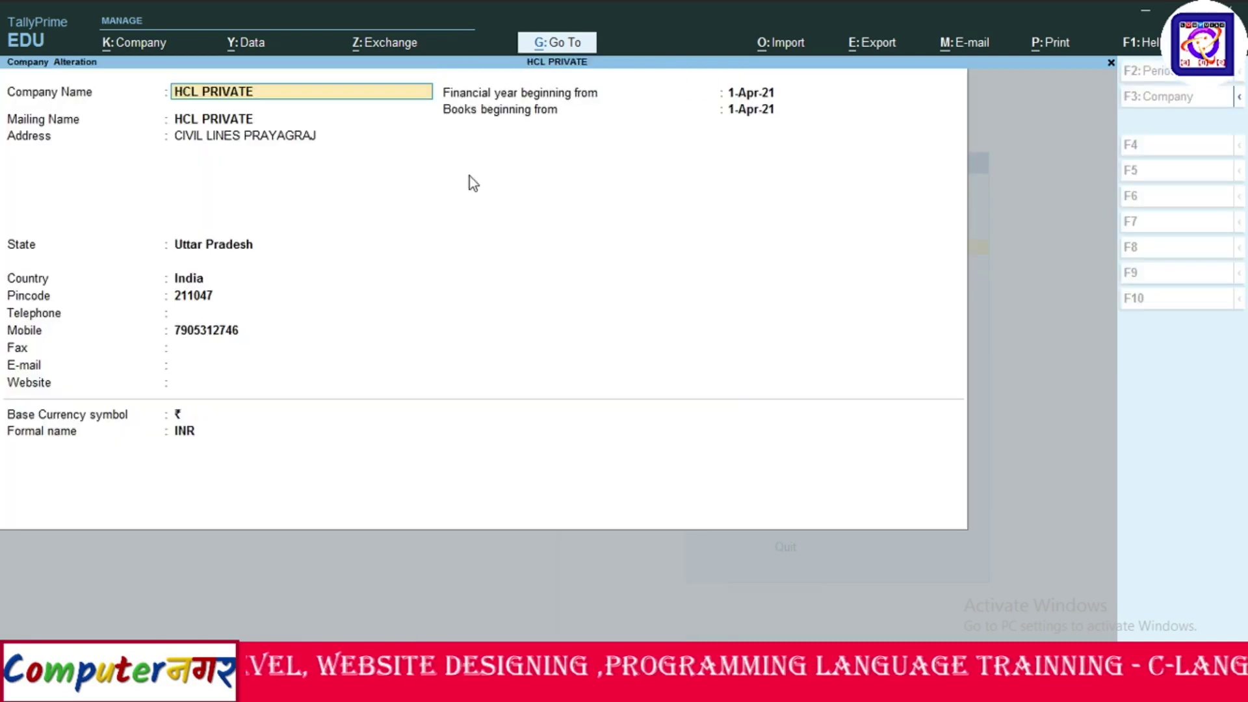
{"action": "key", "text": "alt+d"}
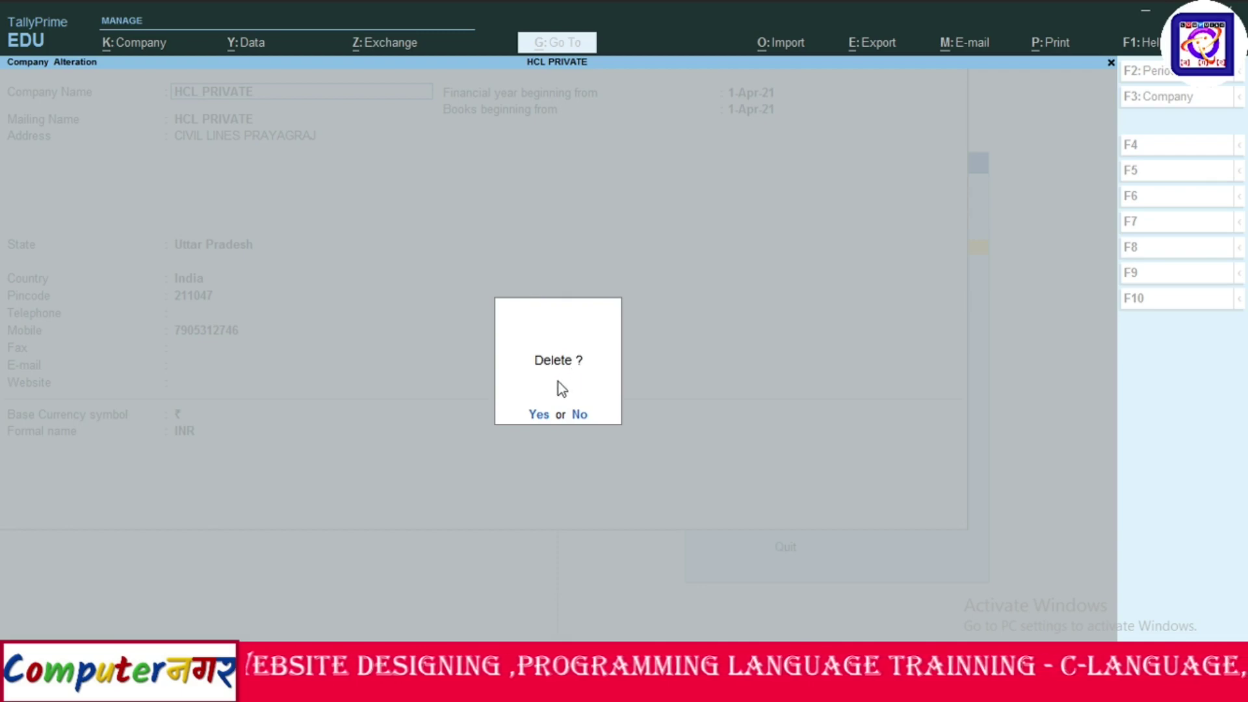
{"action": "left_click", "coordinate": [539, 415]}
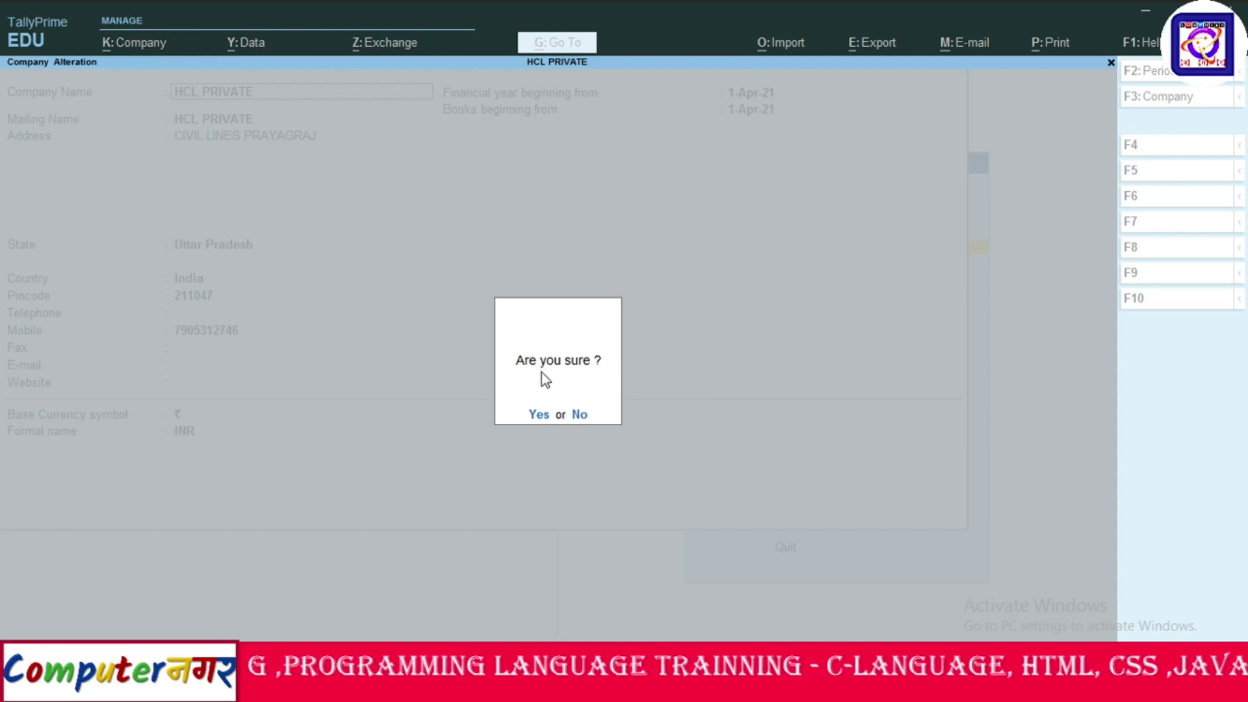
{"action": "key", "text": "y"}
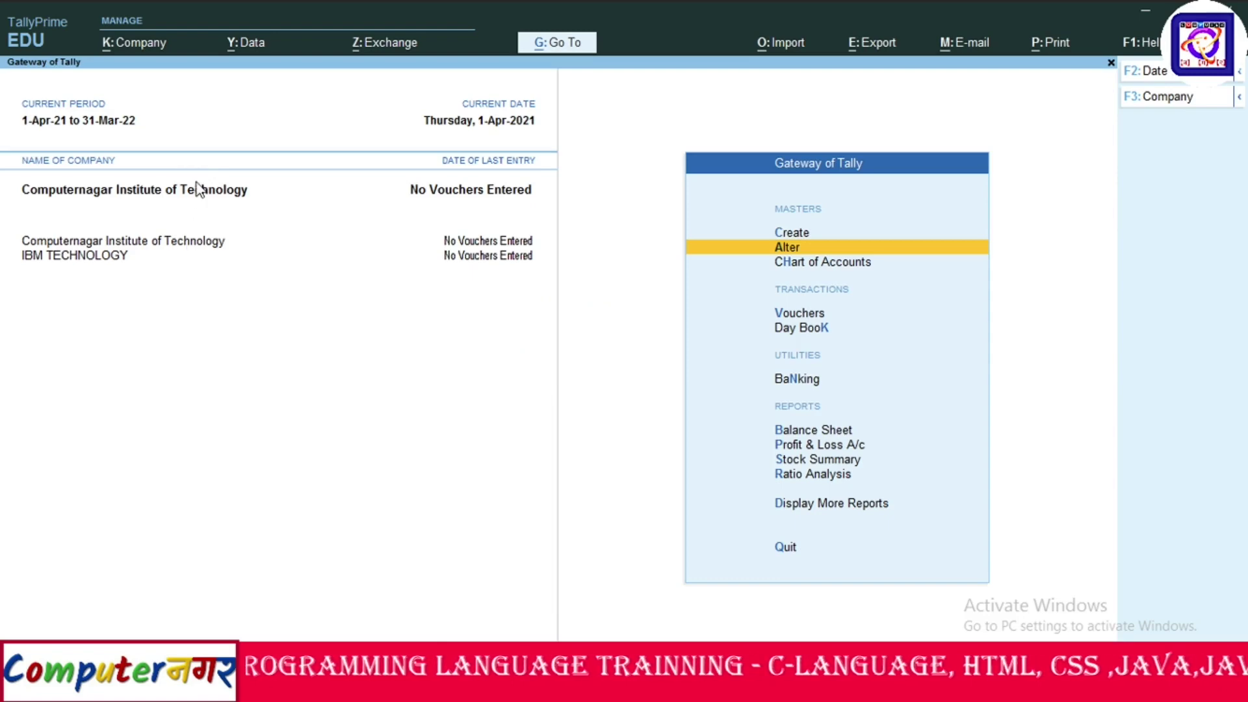
{"action": "left_click", "coordinate": [109, 44]}
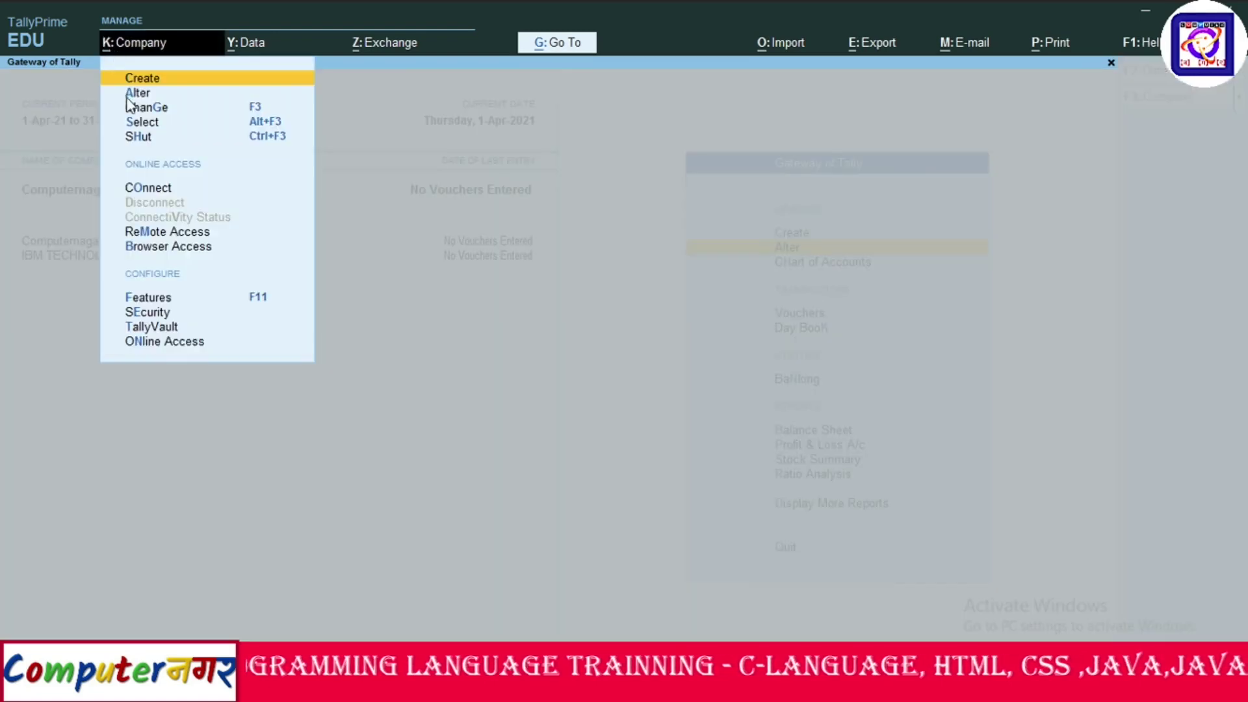
{"action": "left_click", "coordinate": [154, 123]}
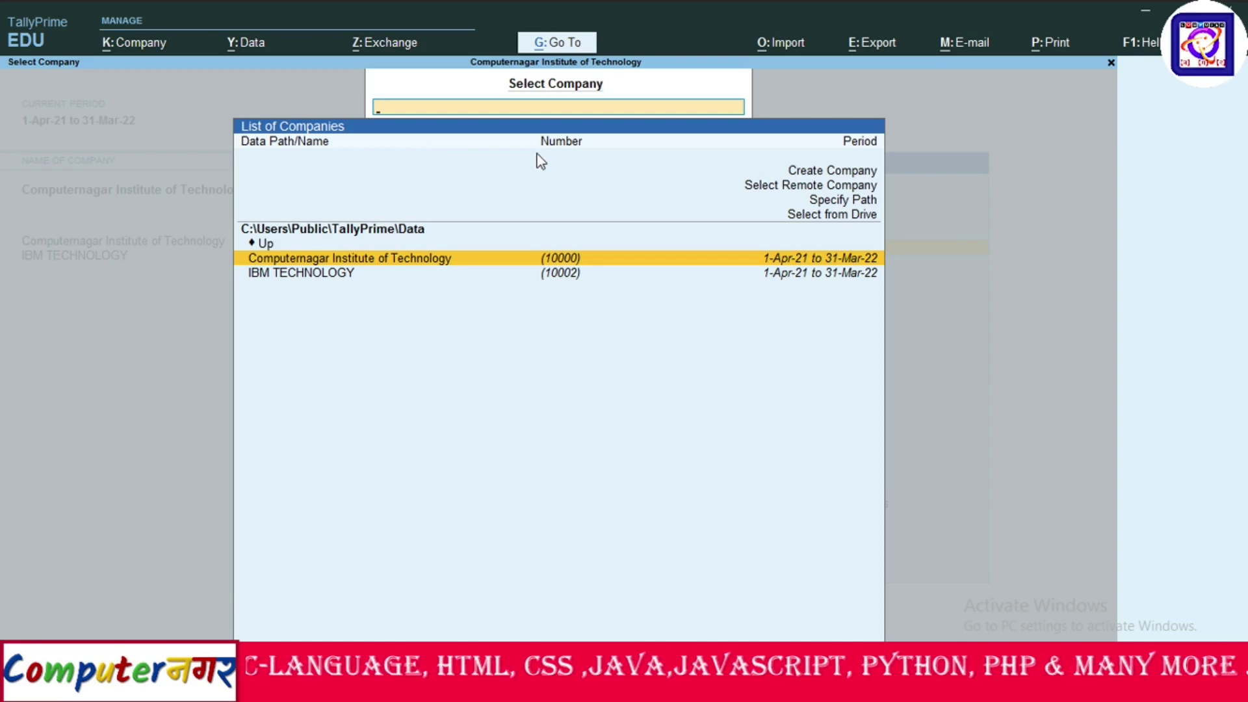
{"action": "key", "text": "Return"}
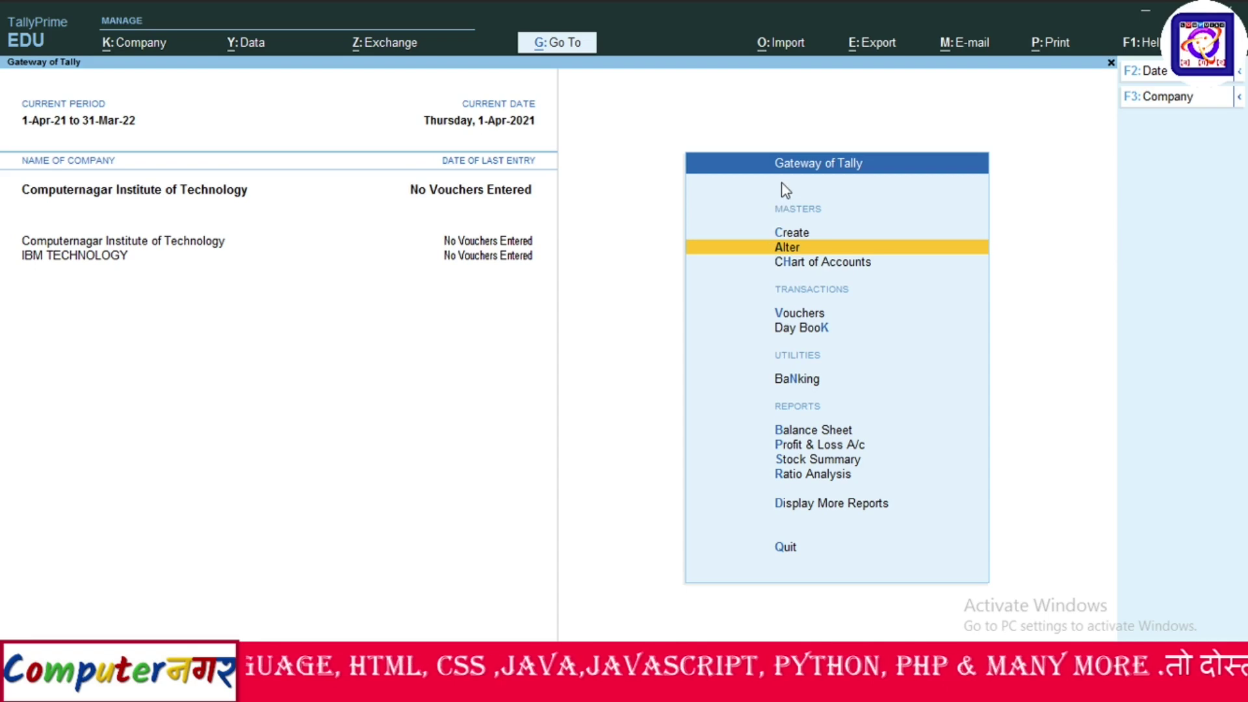
Open Company > TallyVault and select IBM TECHNOLOGY as the company to encrypt.
{"action": "left_click", "coordinate": [105, 49]}
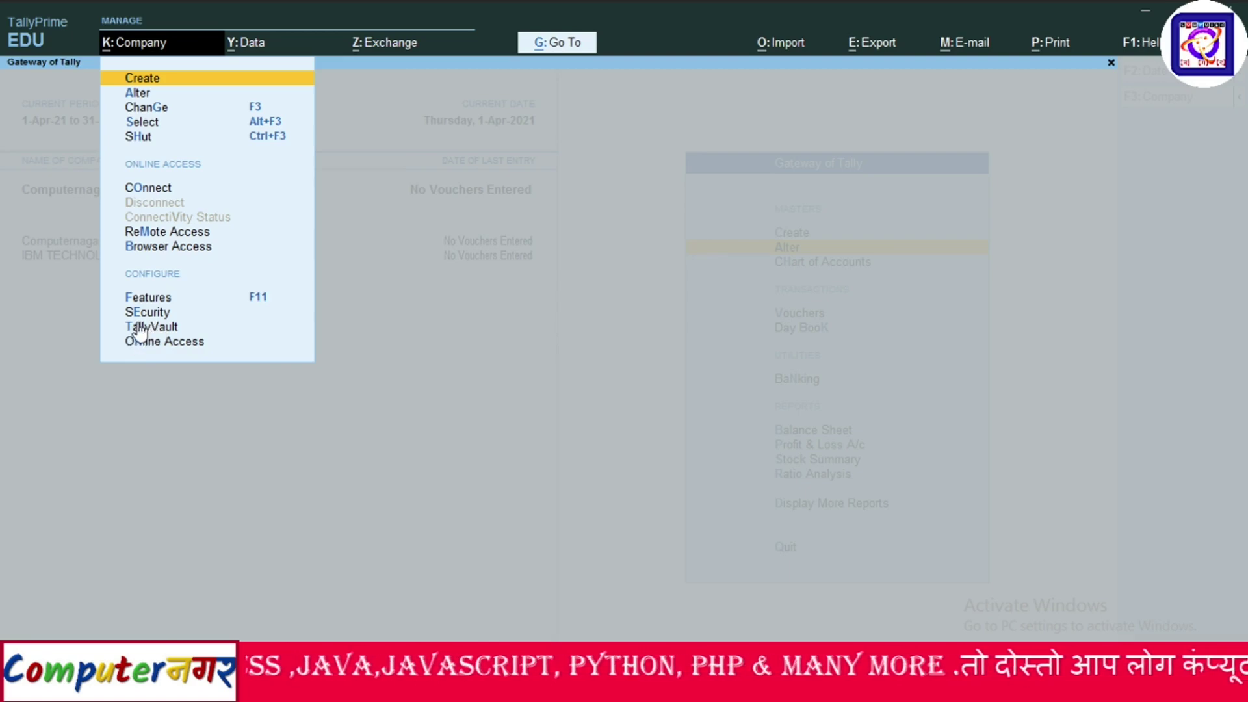
{"action": "left_click", "coordinate": [137, 326]}
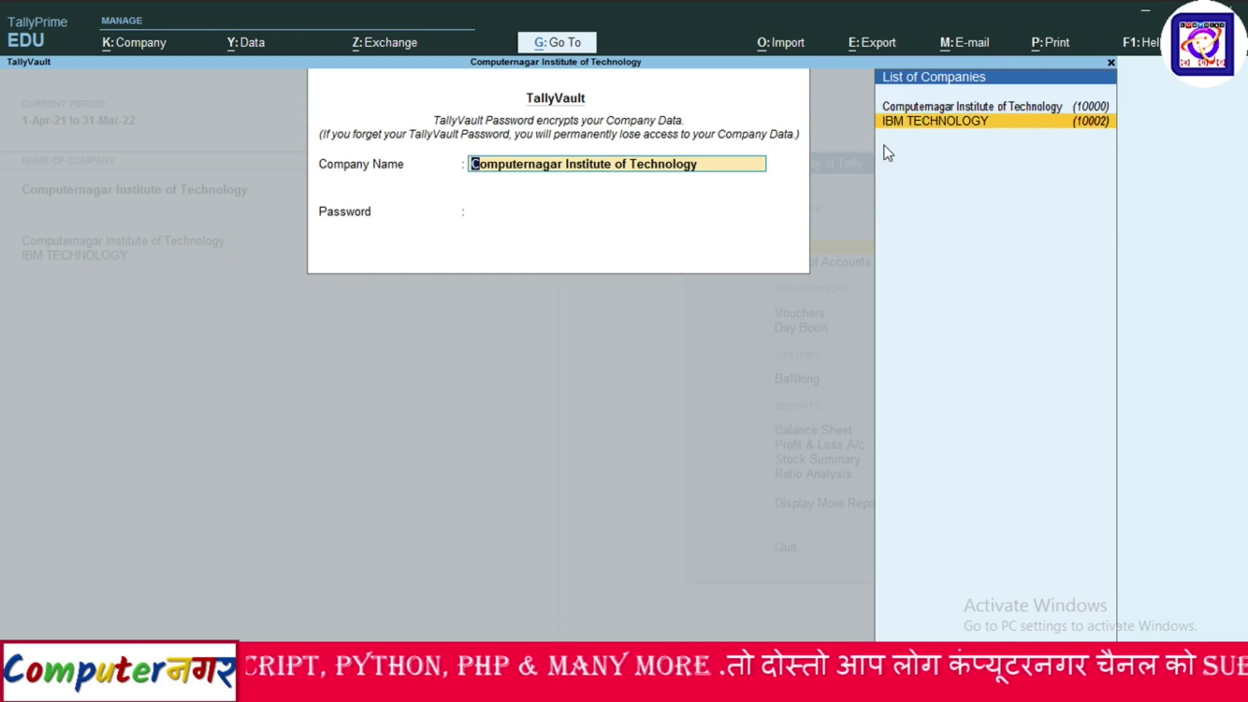
{"action": "key", "text": "Return"}
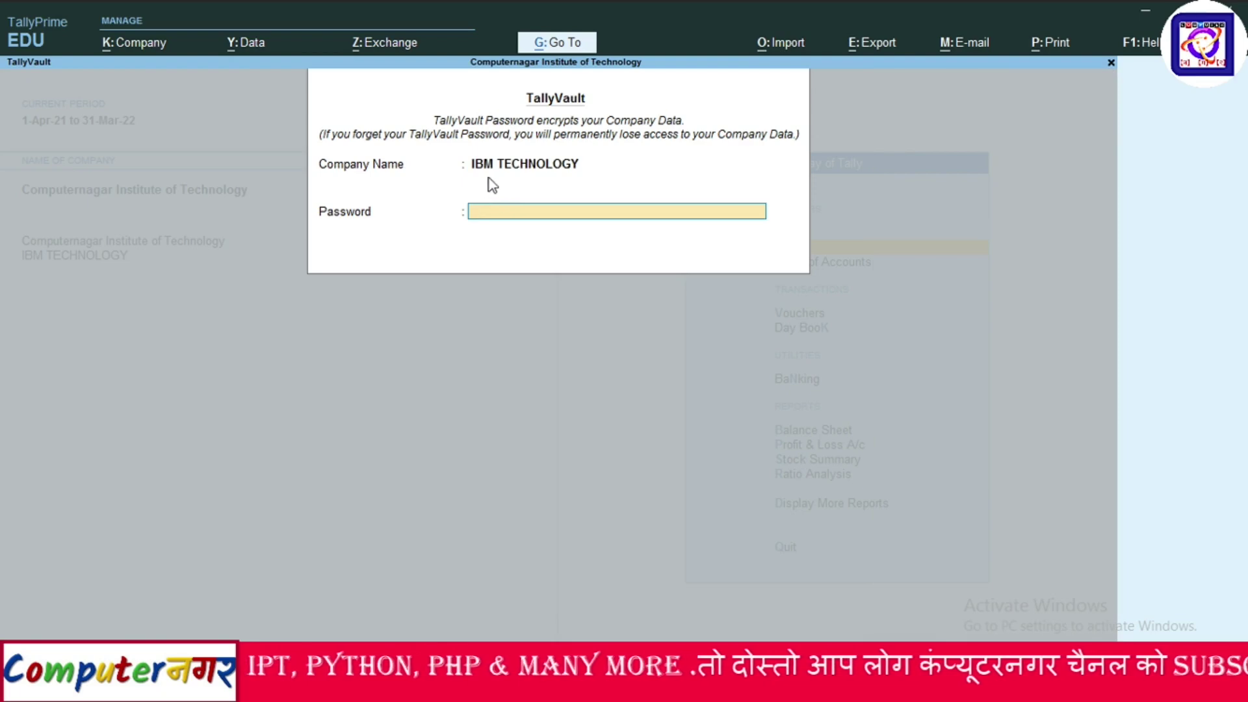
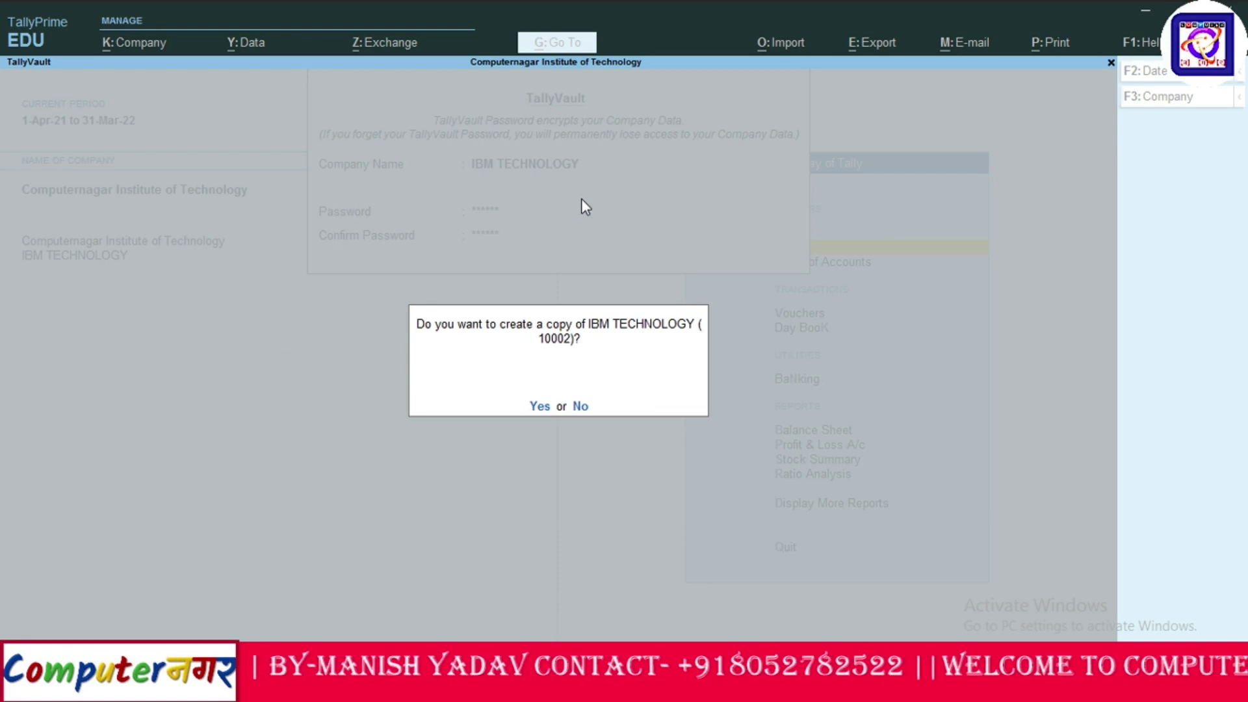
Agree to make a copy of IBM TECHNOLOGY before encrypting it with TallyVault.
{"action": "key", "text": "y"}
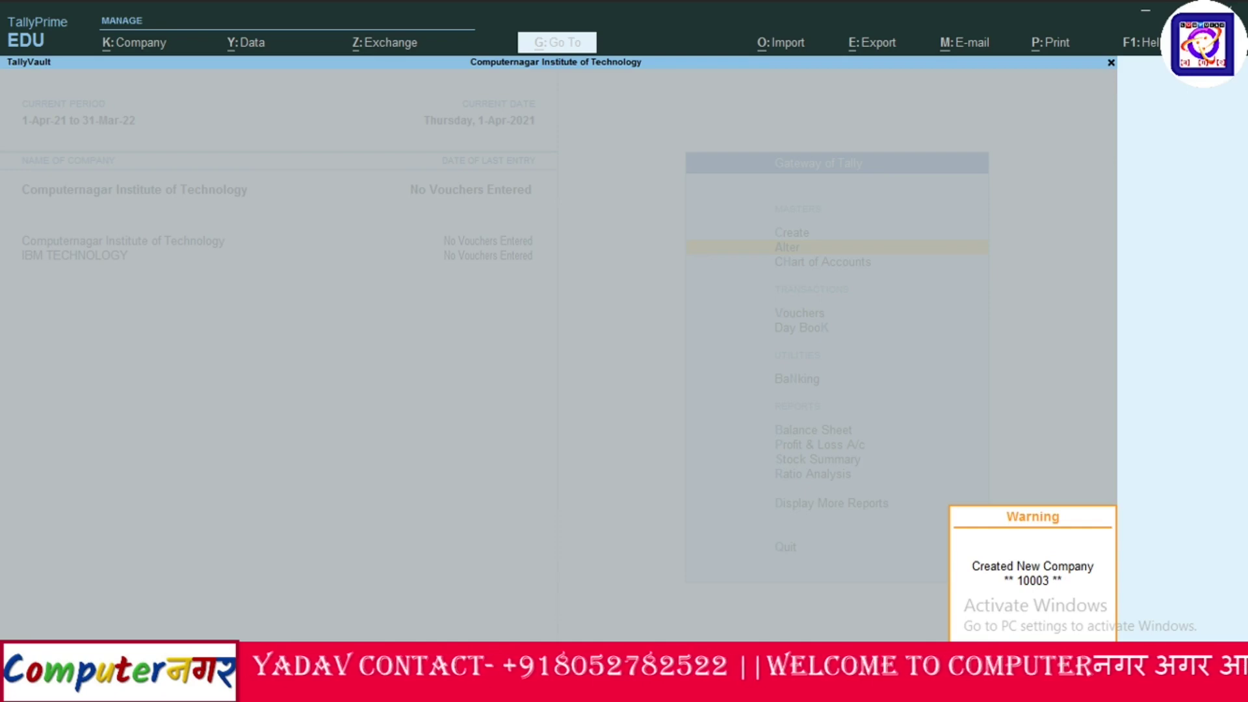
Dismiss the new-company notice and unlock IBM TECHNOLOGY with its TallyVault password.
{"action": "key", "text": "Return"}
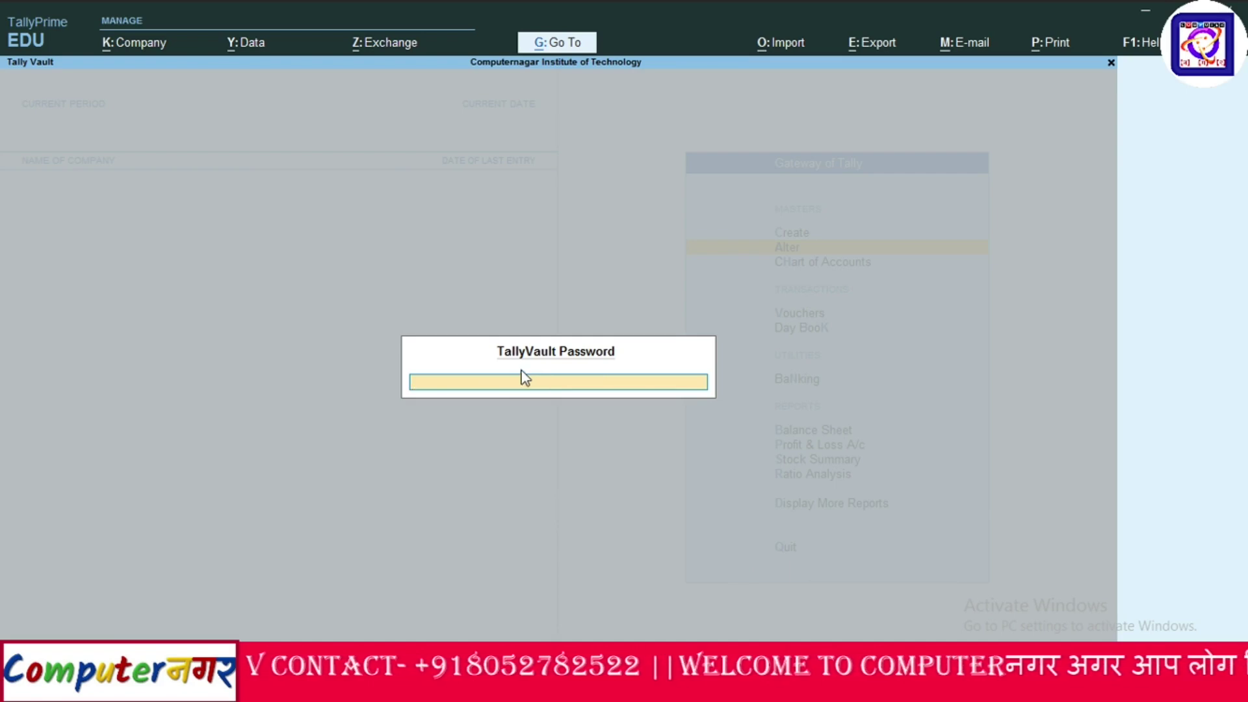
{"action": "type", "text": "******"}
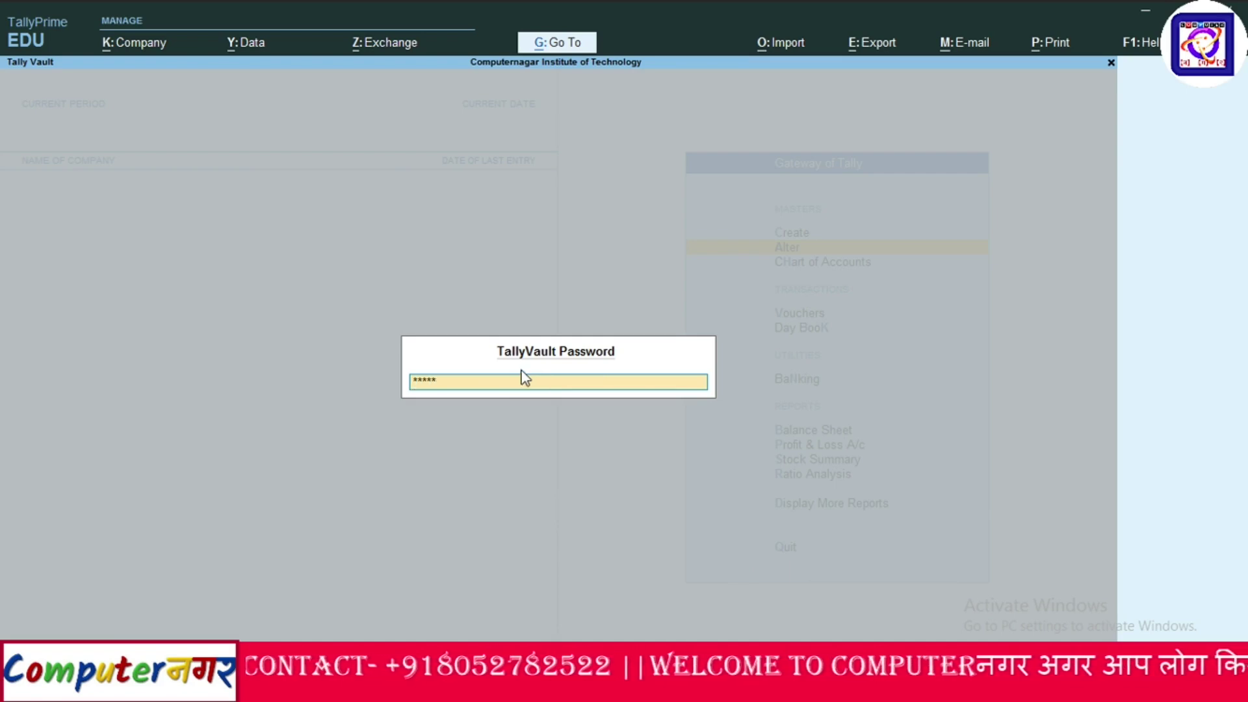
{"action": "key", "text": "Return"}
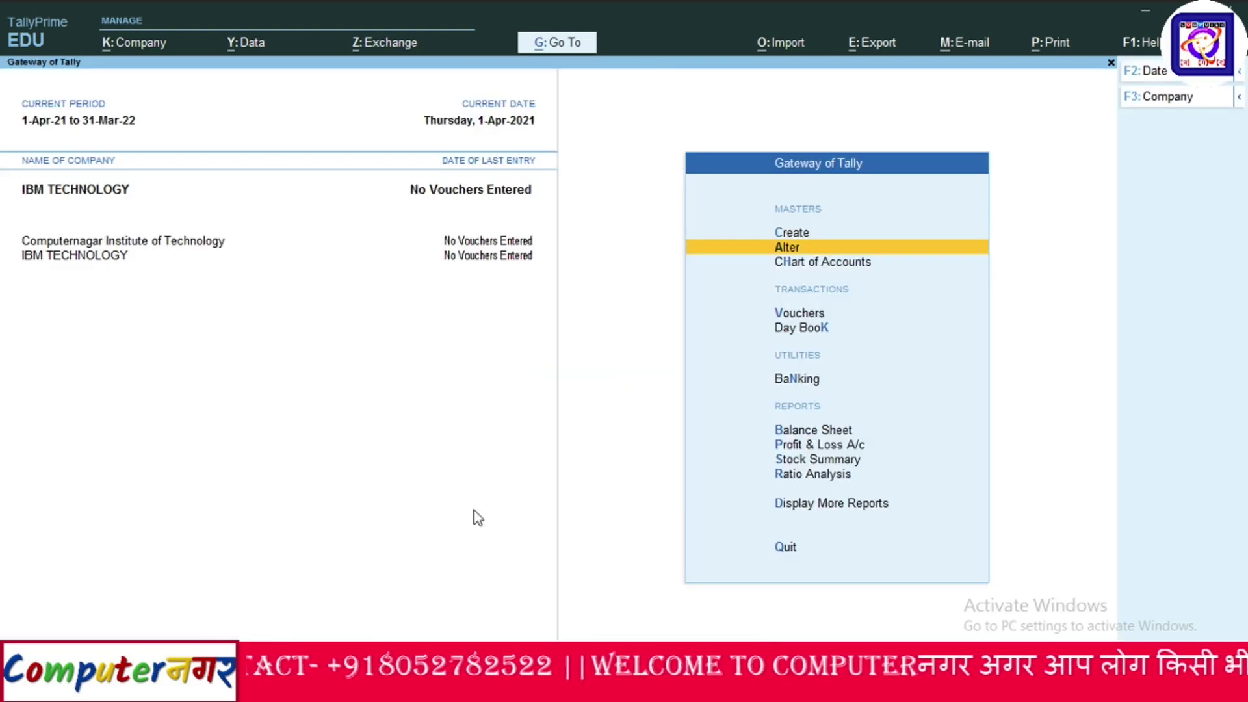
Try selecting IBM TECHNOLOGY (10003) and dismiss the duplicate-name warning.
{"action": "left_click", "coordinate": [142, 47]}
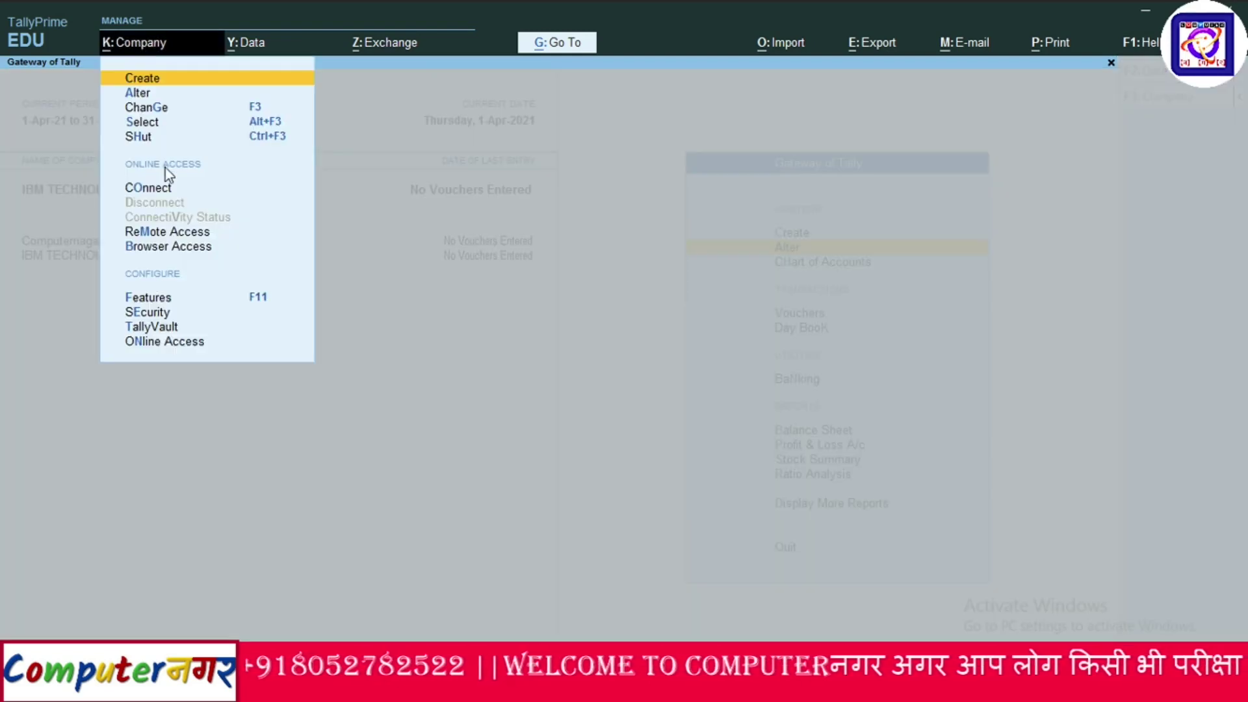
{"action": "left_click", "coordinate": [142, 122]}
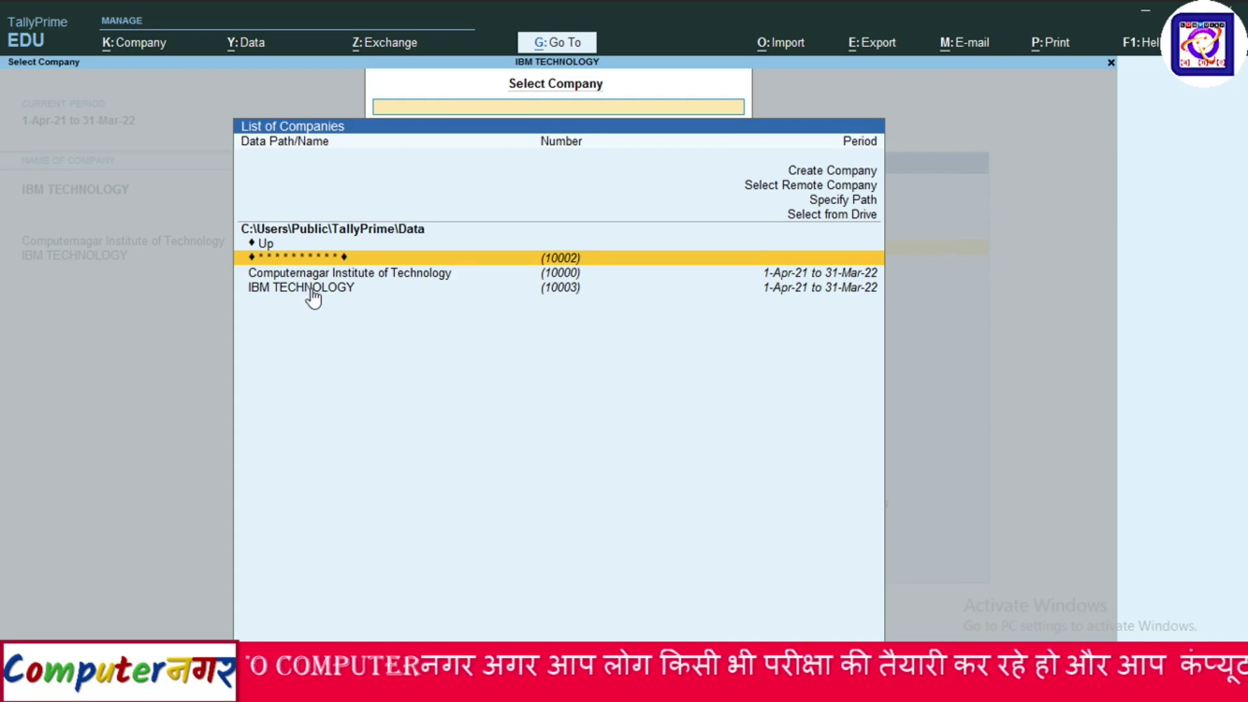
{"action": "left_click", "coordinate": [312, 290]}
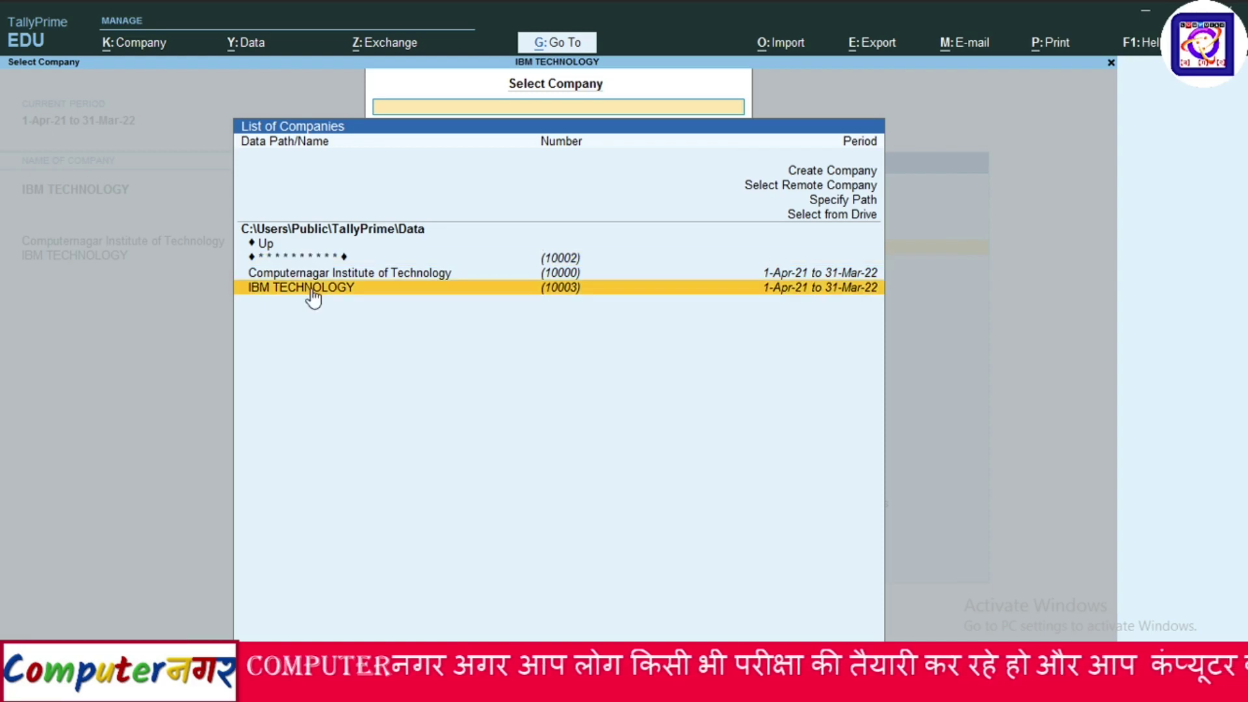
{"action": "left_click", "coordinate": [312, 290]}
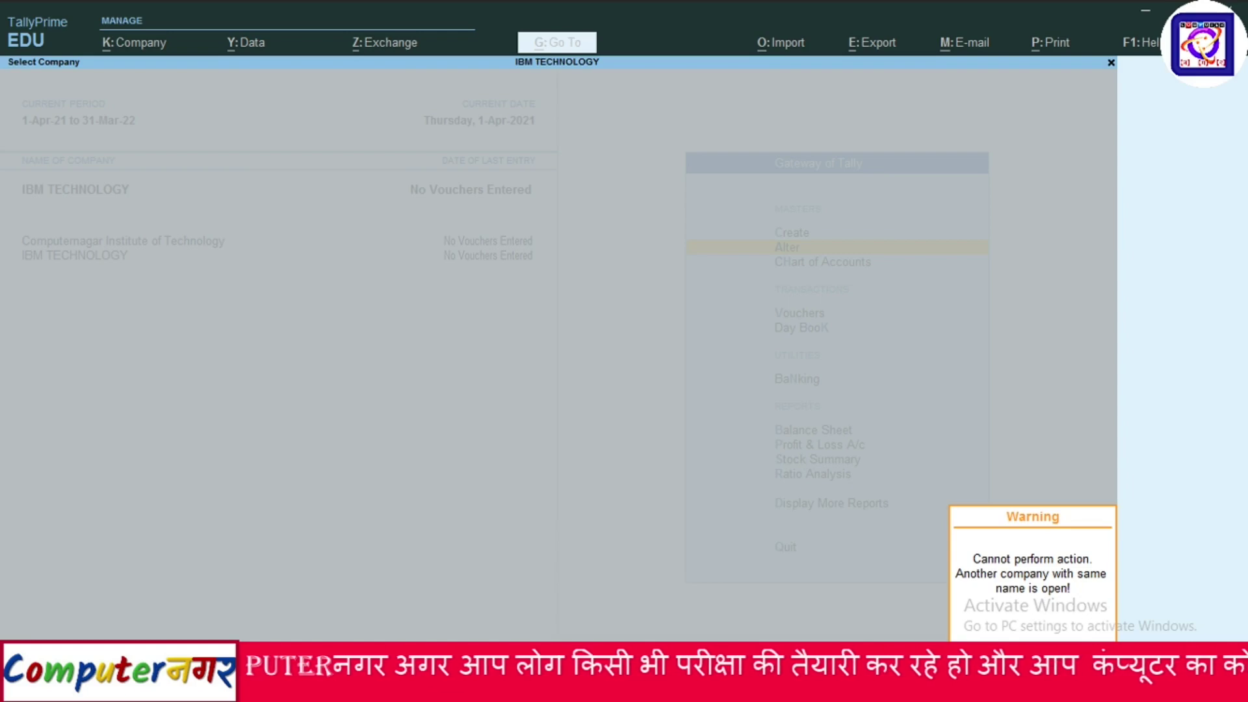
{"action": "key", "text": "Escape"}
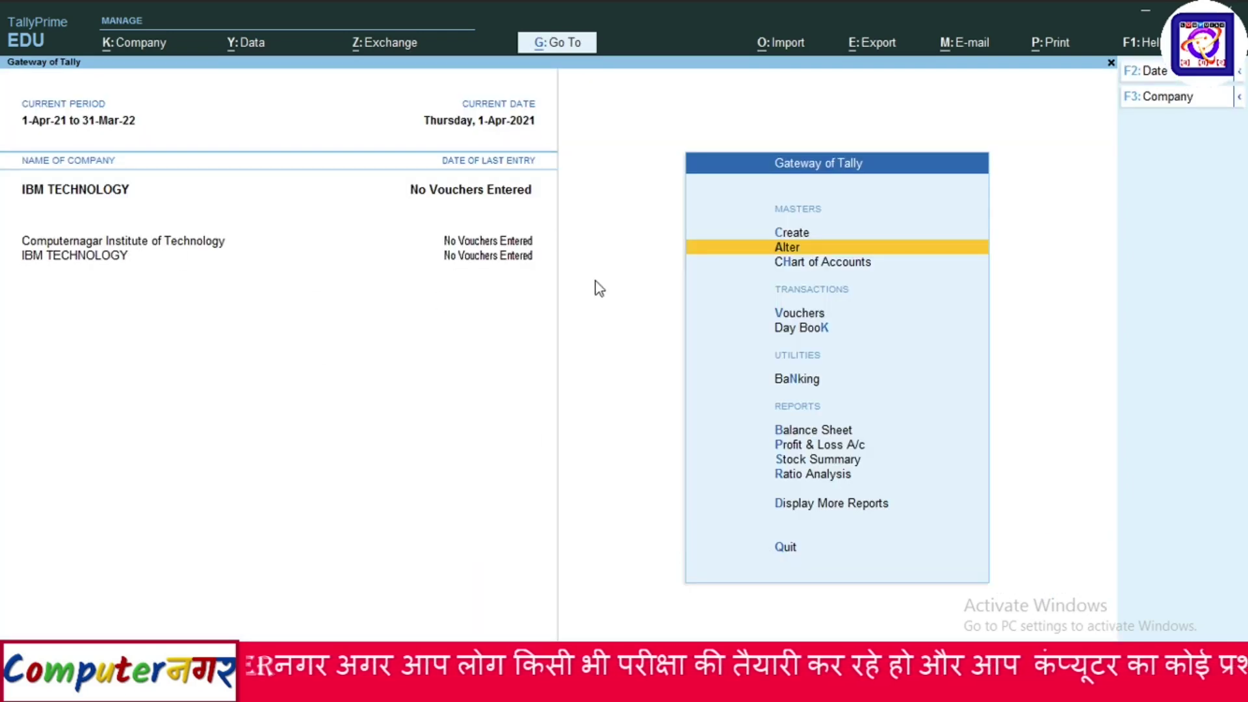
Shut IBM TECHNOLOGY through Company > Shut.
{"action": "left_click", "coordinate": [130, 44]}
{"action": "left_click", "coordinate": [147, 137]}
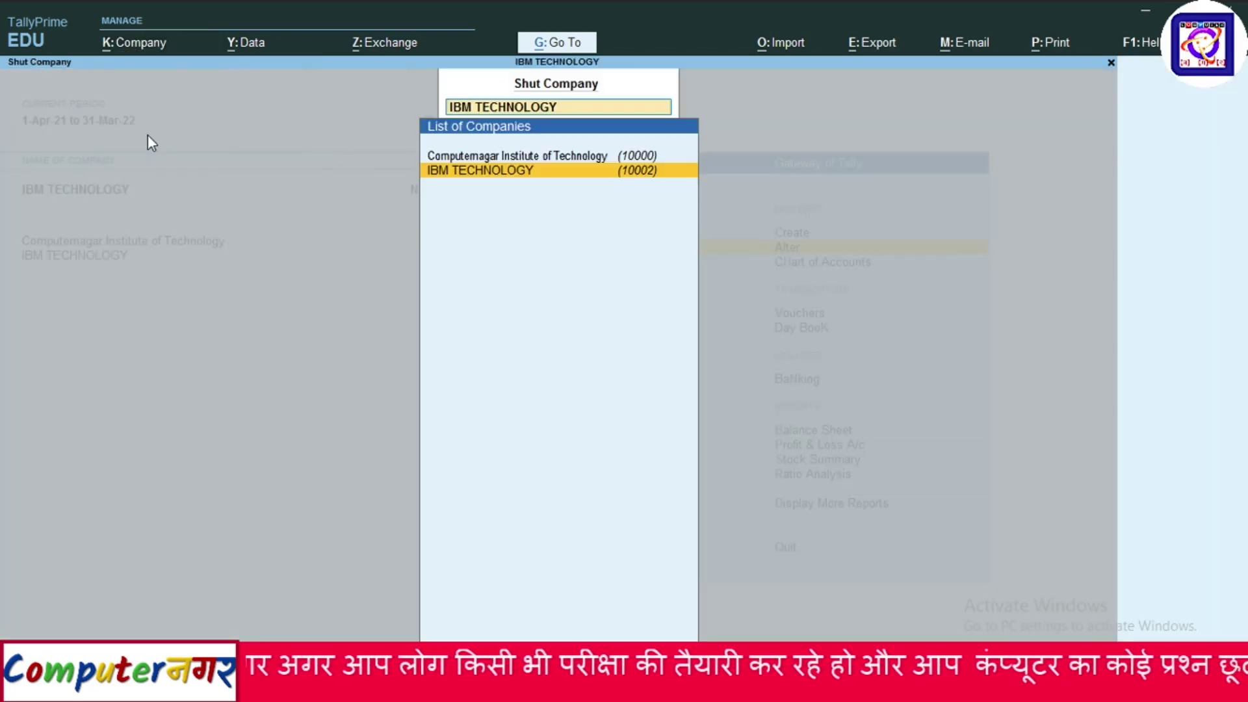
{"action": "left_click", "coordinate": [522, 174]}
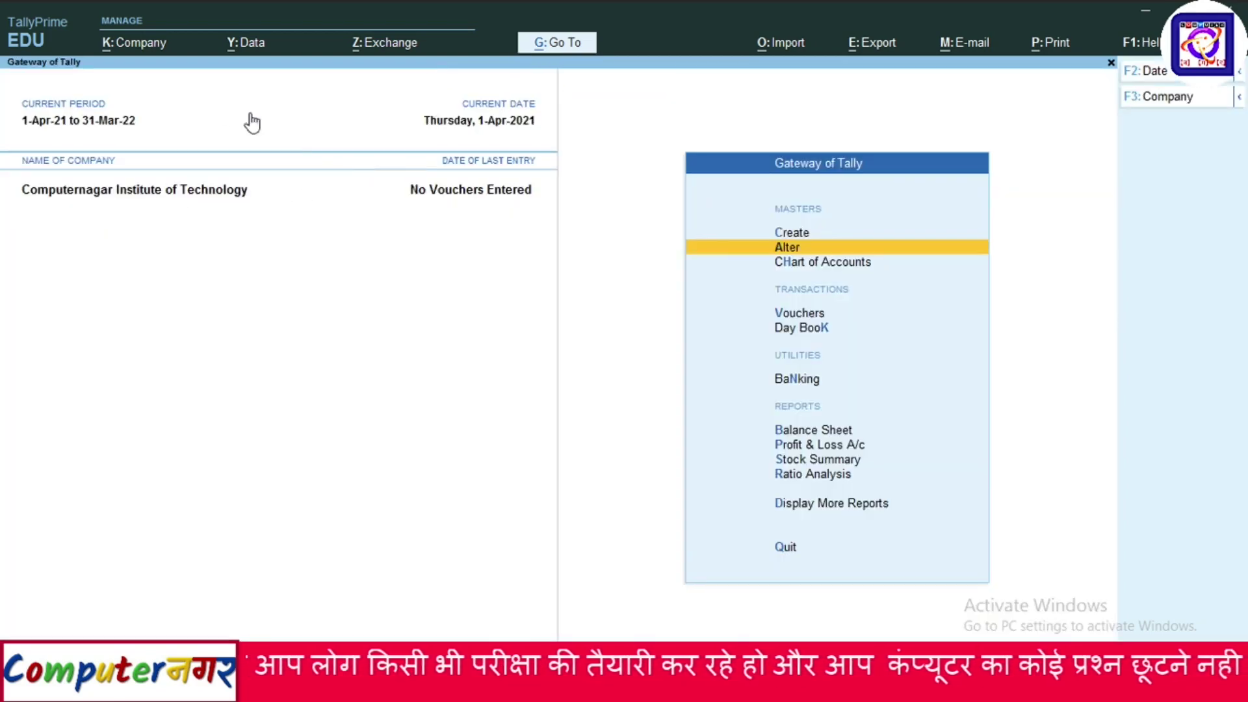
{"action": "left_click", "coordinate": [136, 43]}
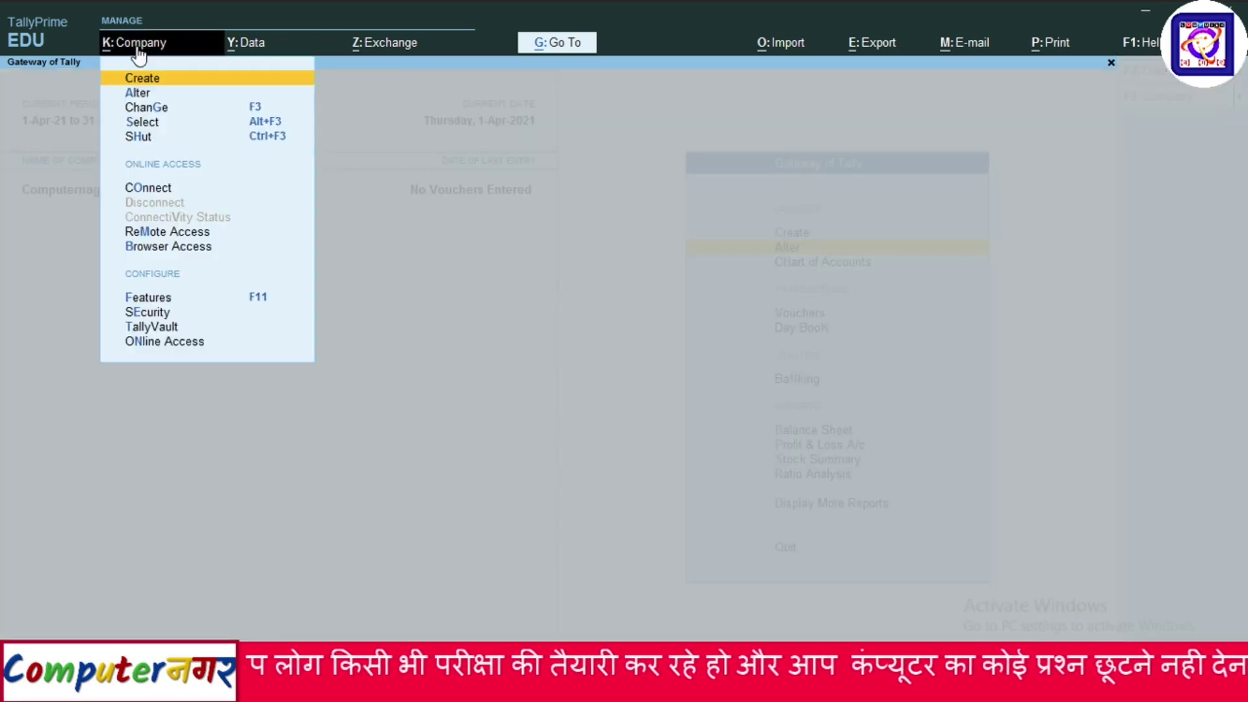
{"action": "left_click", "coordinate": [143, 122]}
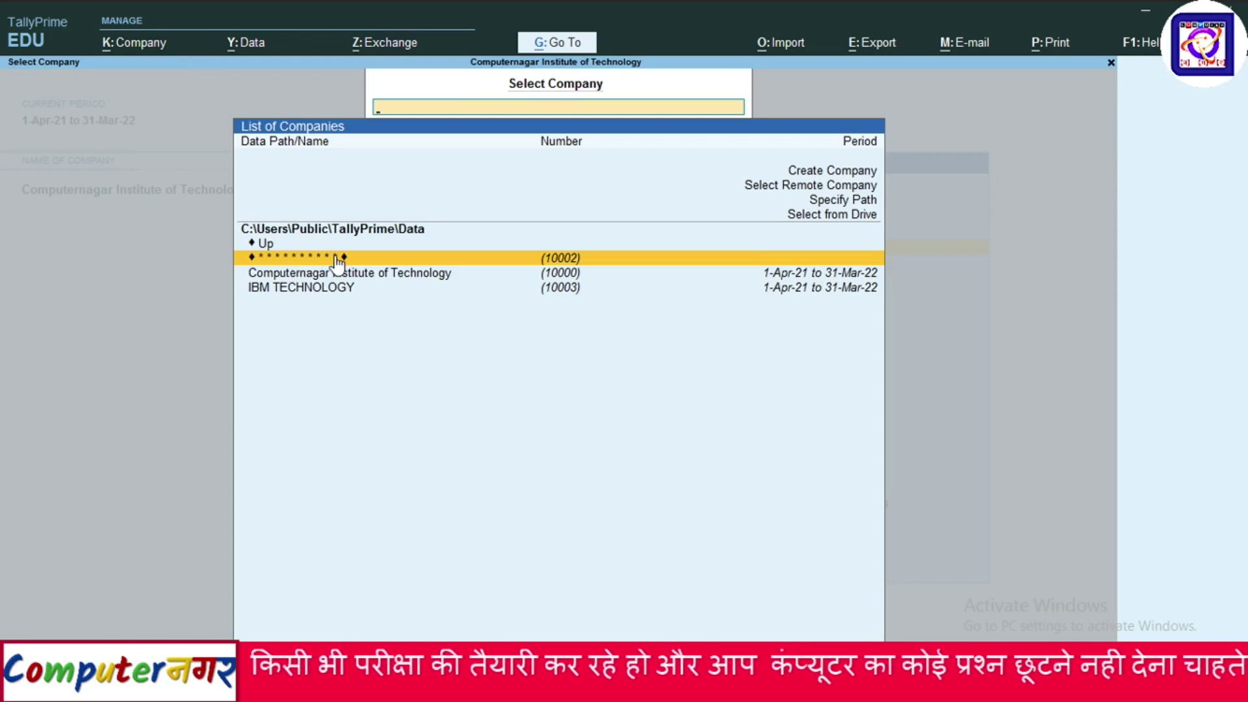
{"action": "key", "text": "Return"}
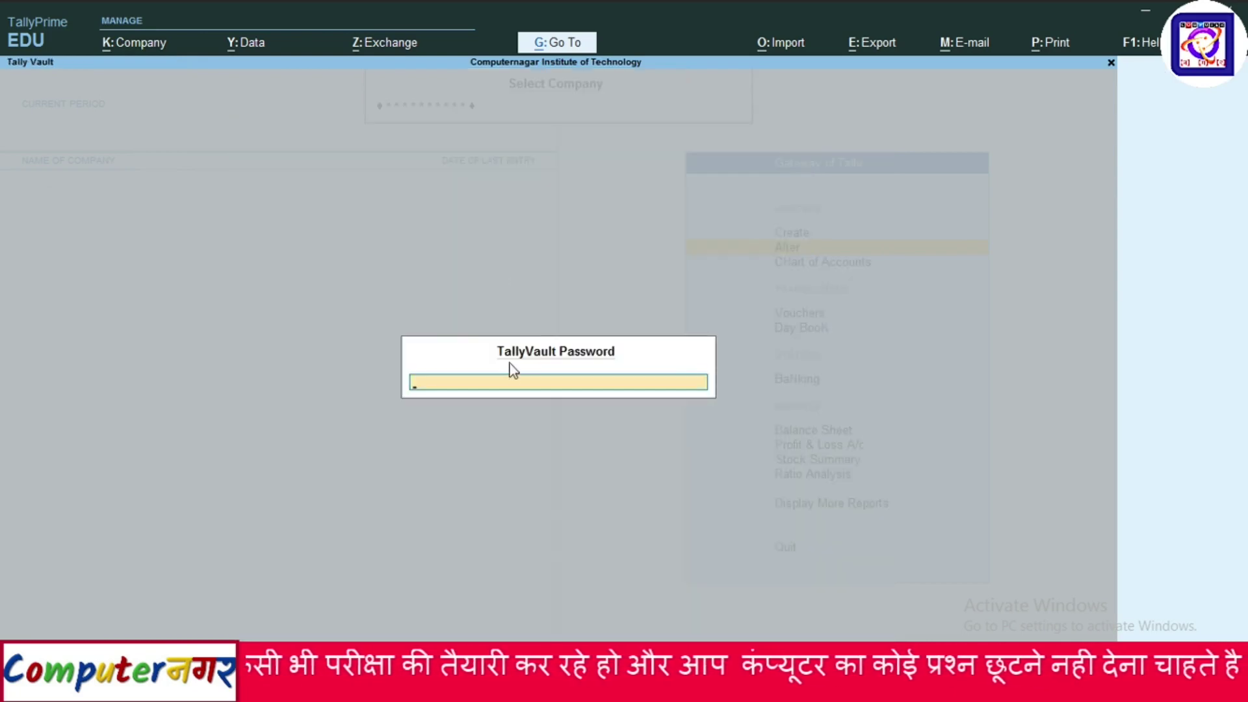
{"action": "type", "text": "***"}
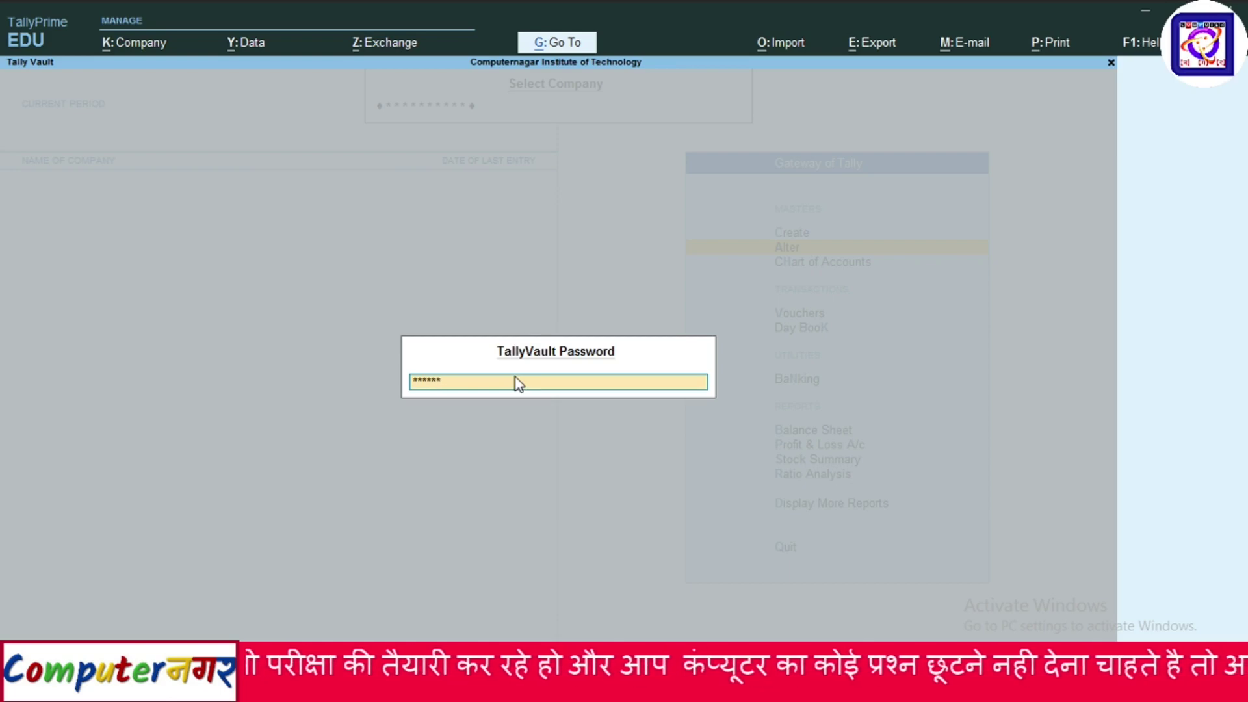
{"action": "key", "text": "Return"}
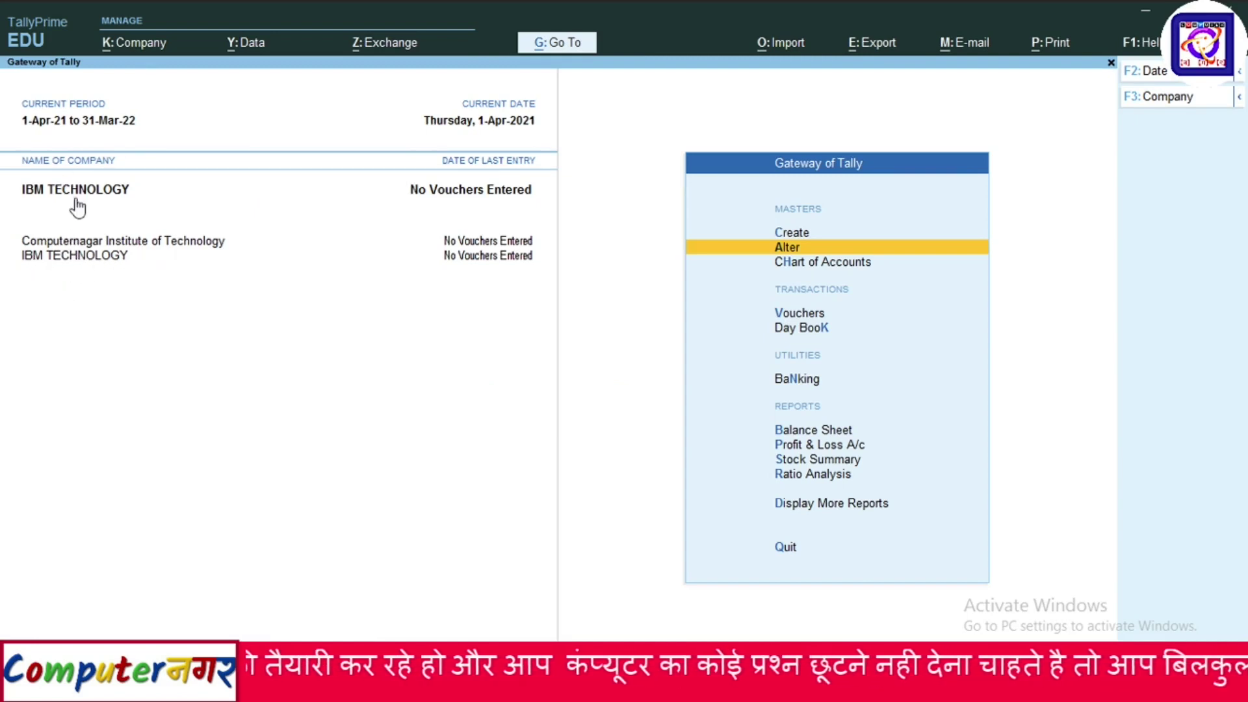
{"action": "left_click", "coordinate": [127, 51]}
{"action": "left_click", "coordinate": [140, 133]}
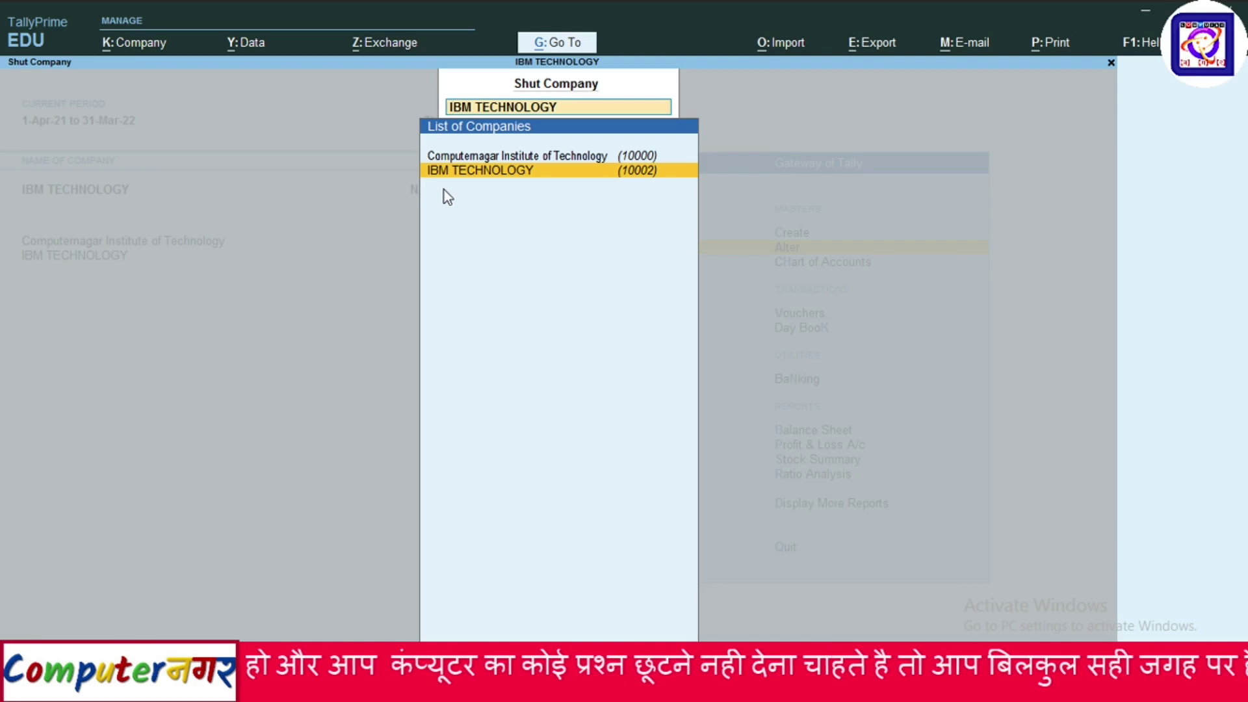
{"action": "key", "text": "Return"}
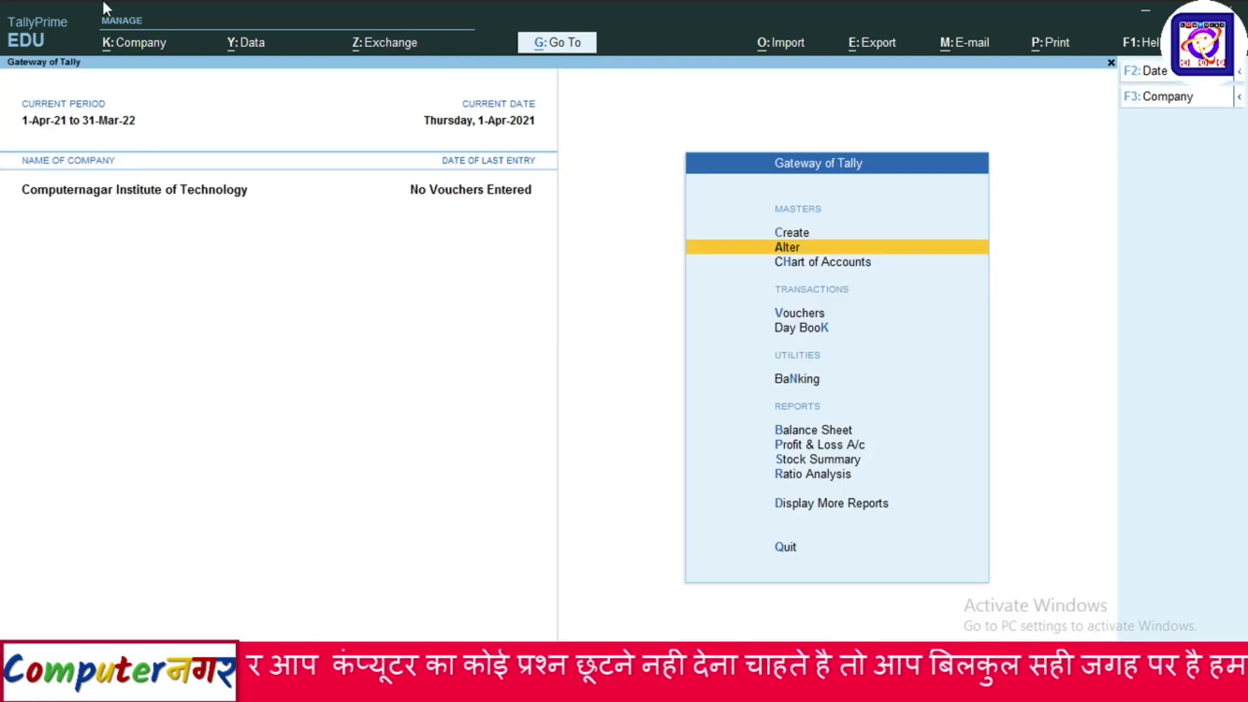
Open IBM TECHNOLOGY (10003) through Company > Select.
{"action": "left_click", "coordinate": [119, 44]}
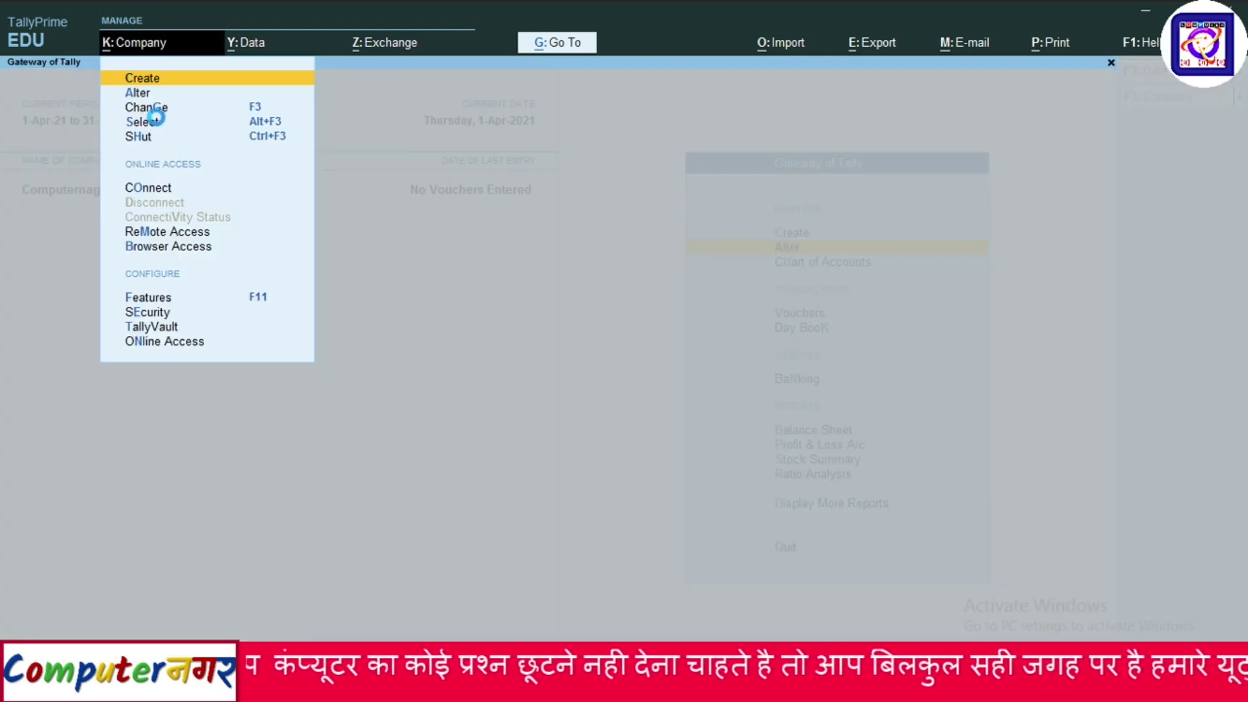
{"action": "left_click", "coordinate": [149, 121]}
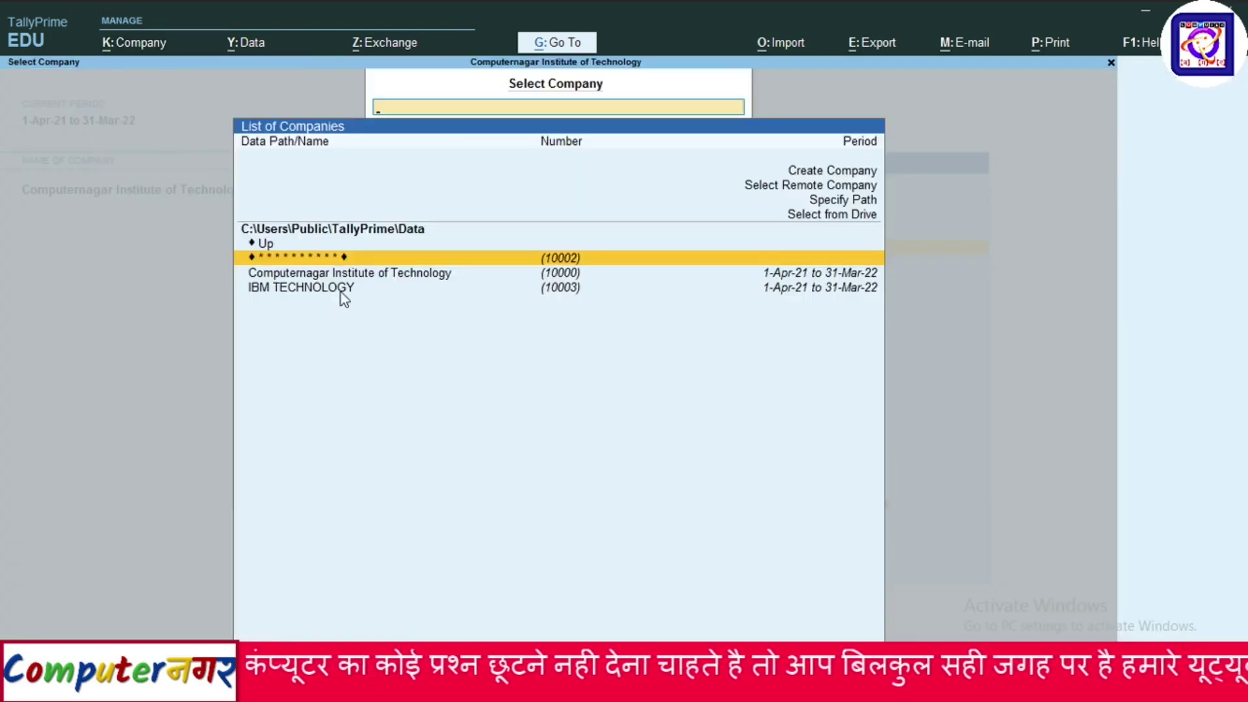
{"action": "left_click", "coordinate": [341, 291]}
{"action": "left_click", "coordinate": [341, 291]}
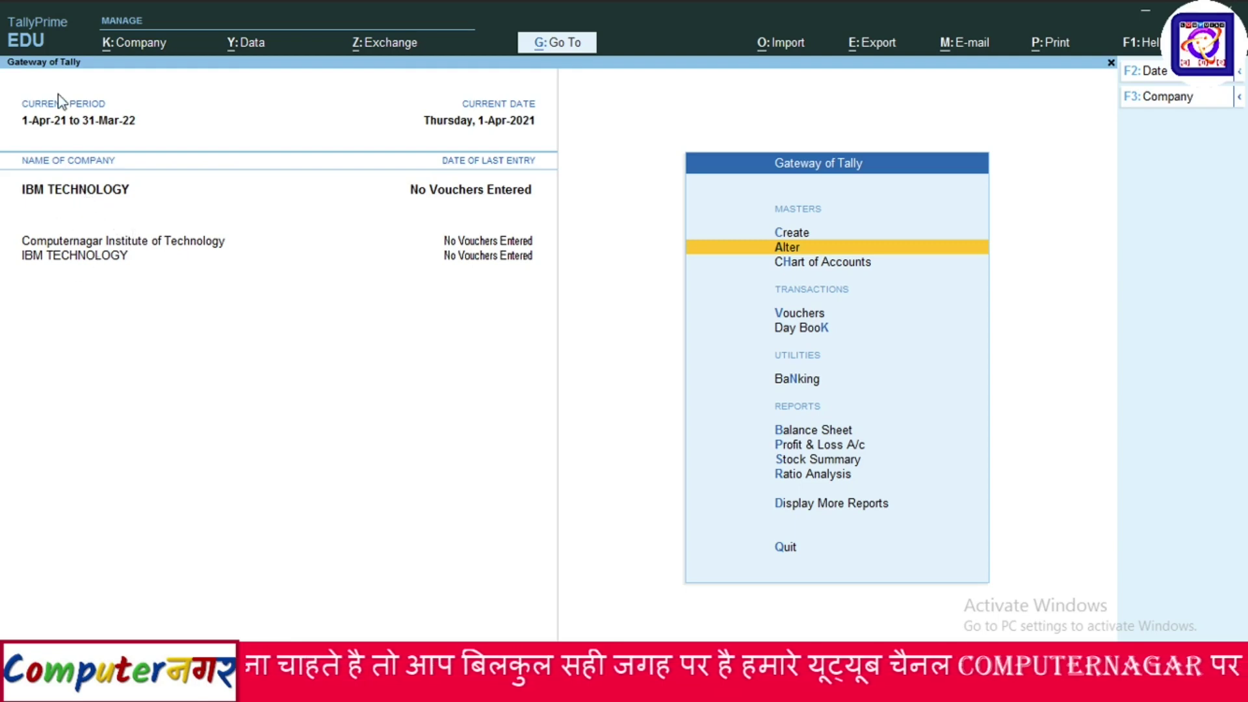
Open IBM TECHNOLOGY in Company > Alter, clear its name, and ask to leave the form.
{"action": "left_click", "coordinate": [134, 43]}
{"action": "left_click", "coordinate": [143, 91]}
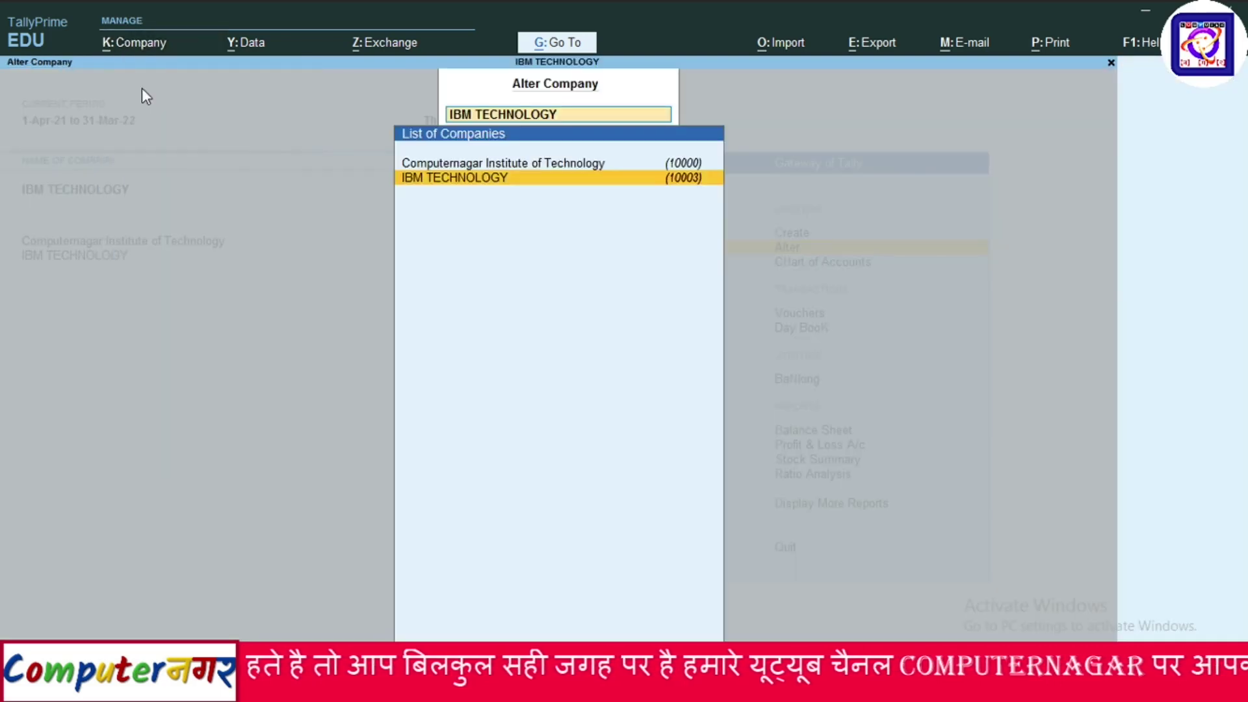
{"action": "left_click", "coordinate": [439, 188]}
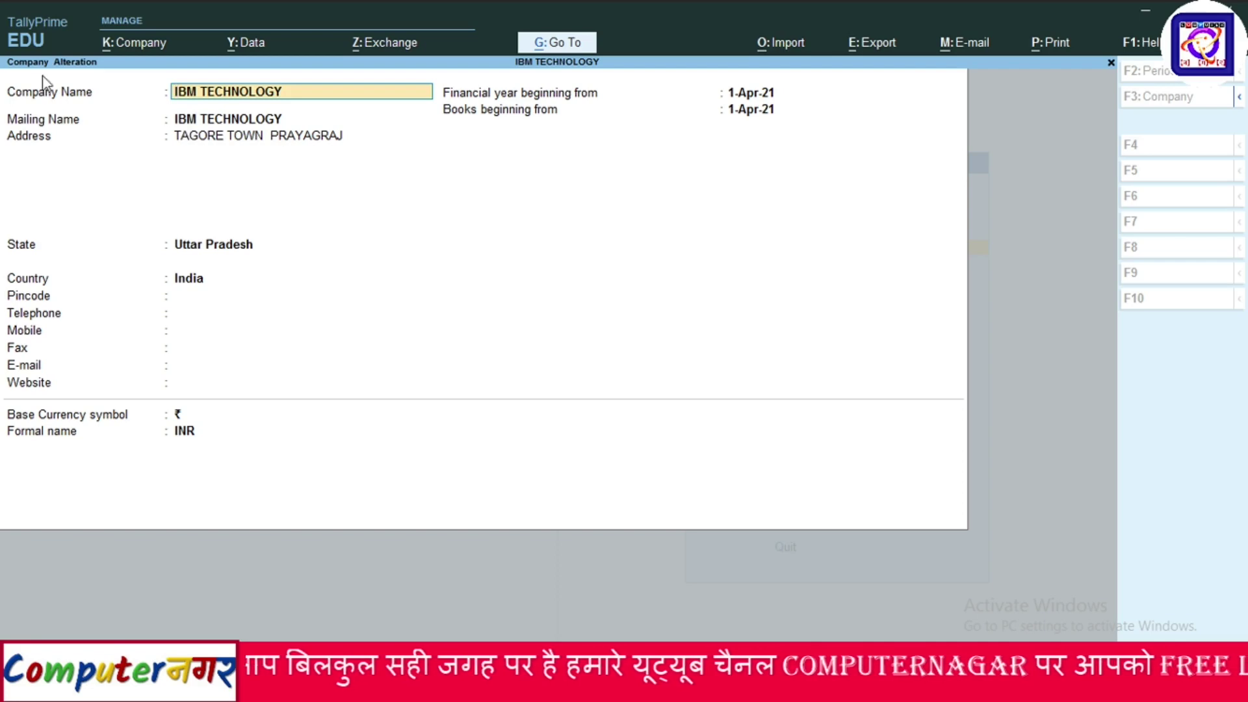
{"action": "key", "text": "BackSpace"}
{"action": "key", "text": "Escape"}
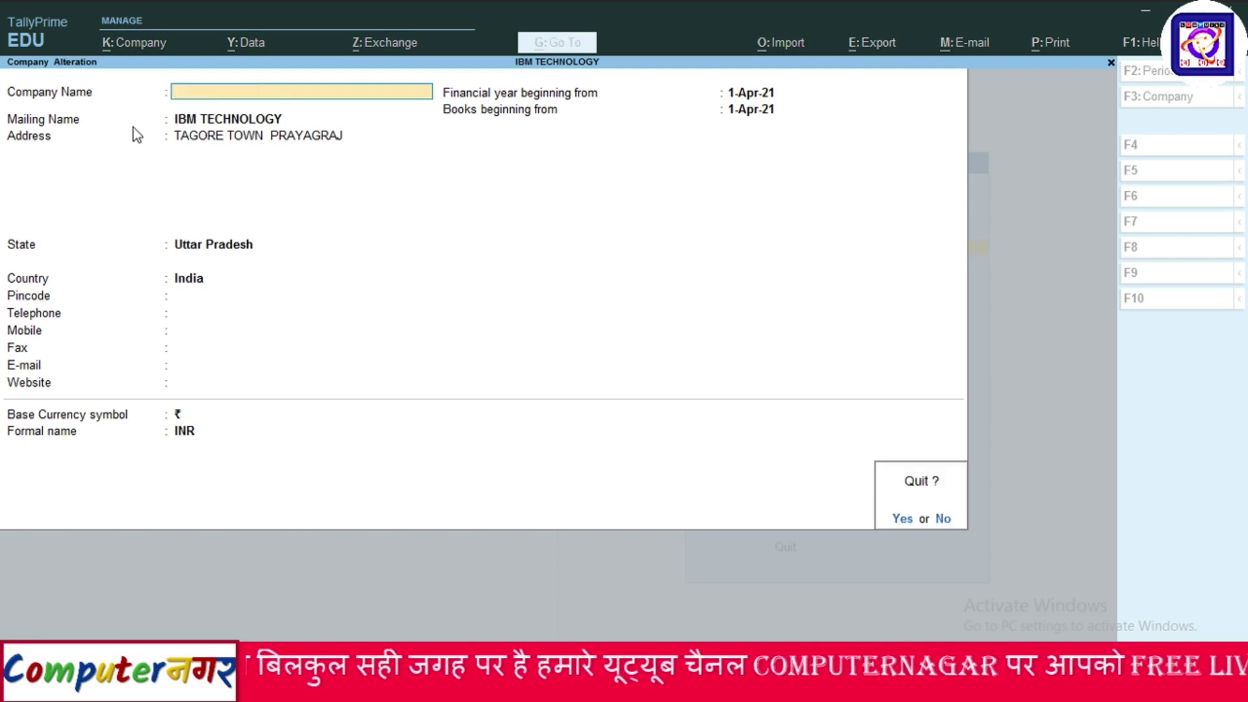
Discard the company alteration and bring up Company > Shut.
{"action": "key", "text": "y"}
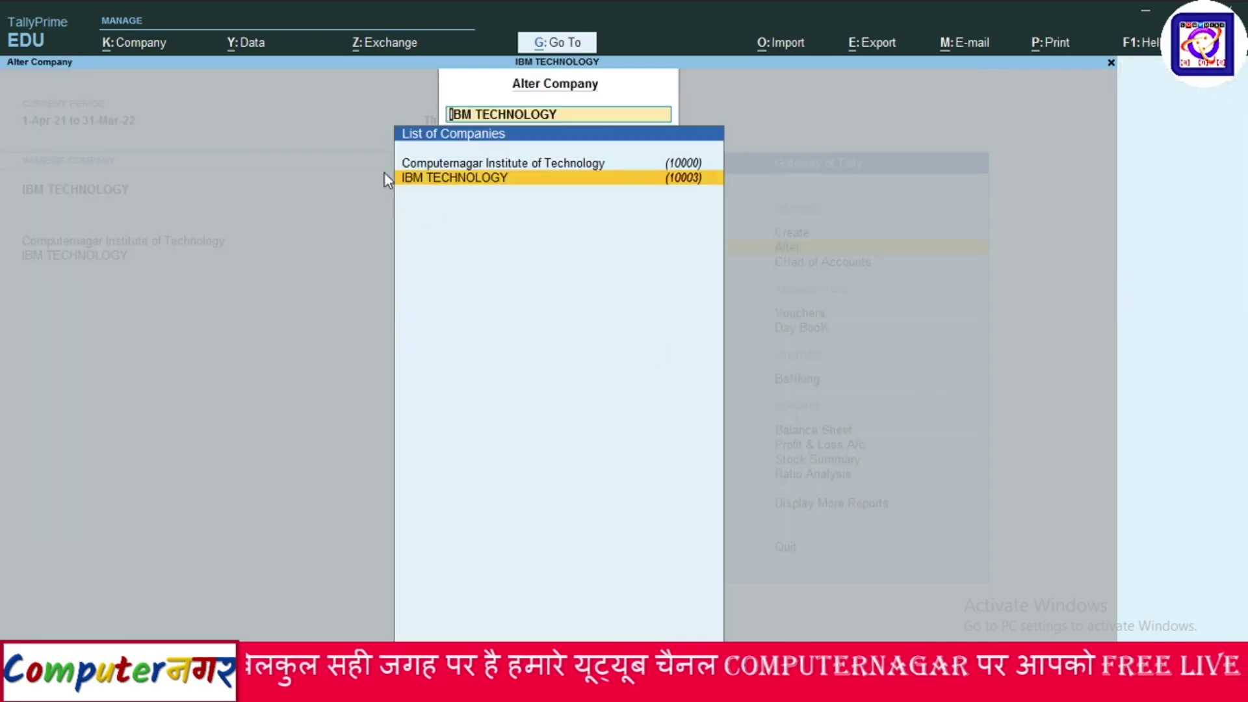
{"action": "left_click", "coordinate": [149, 47]}
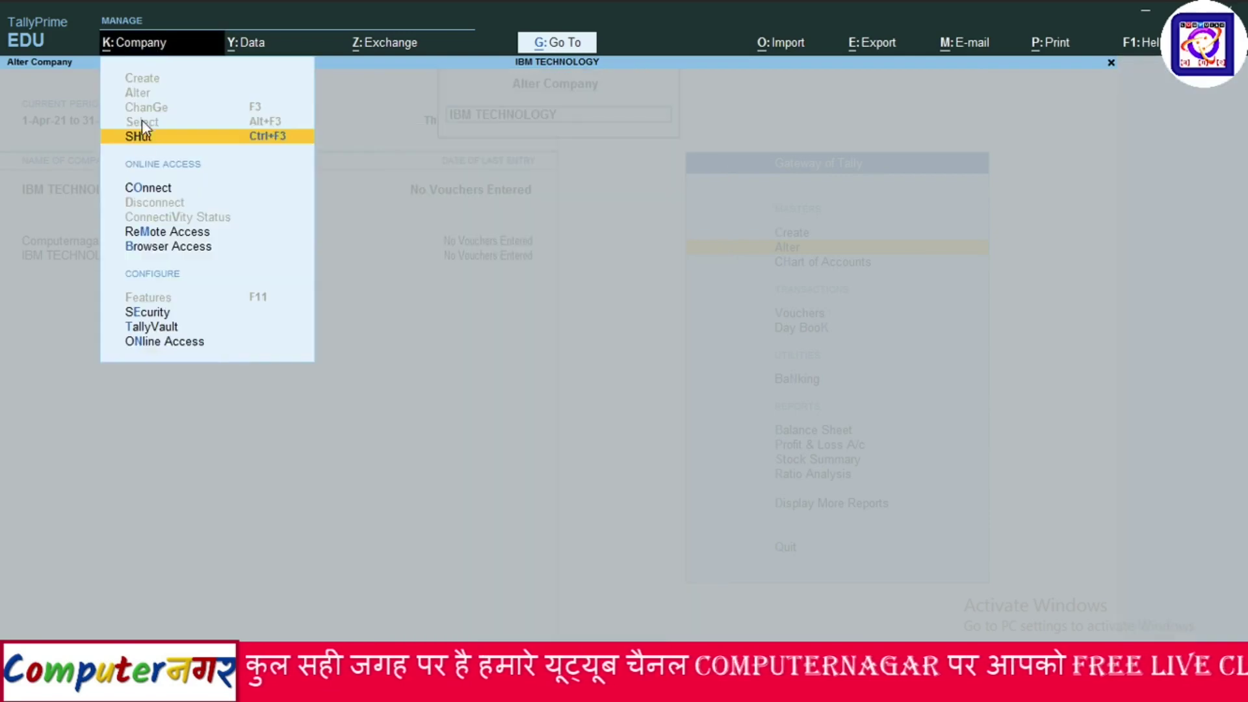
{"action": "left_click", "coordinate": [144, 137]}
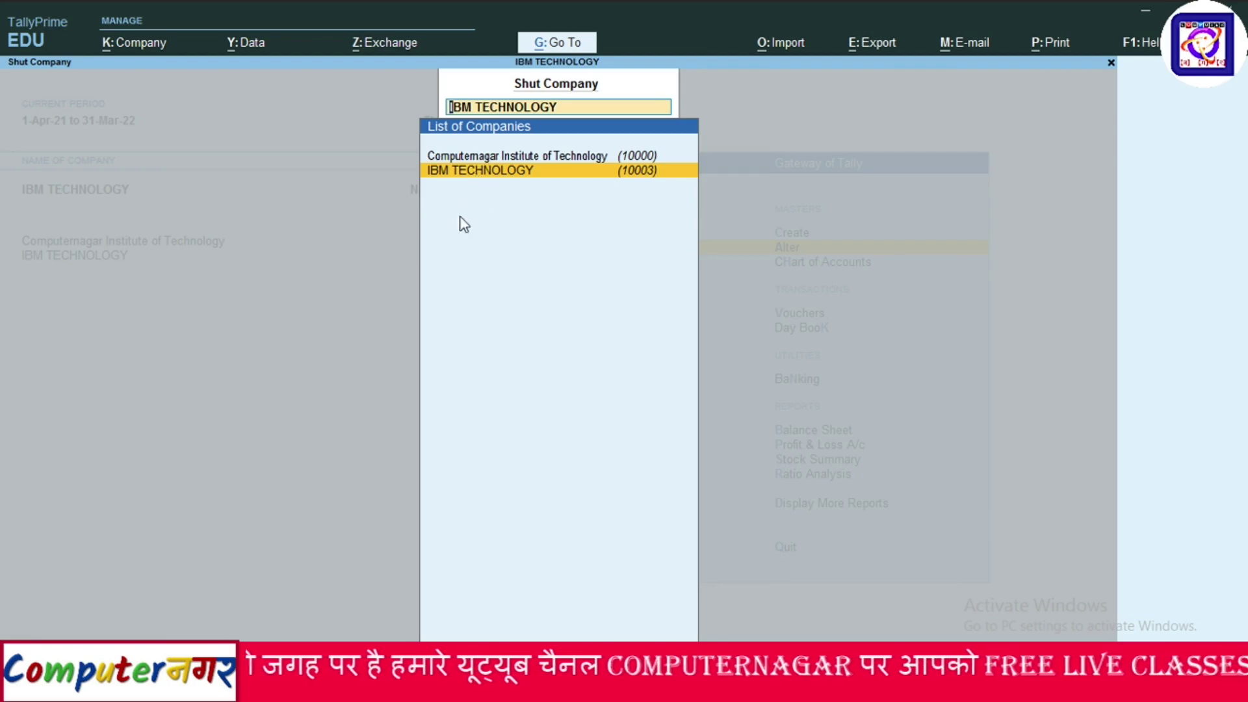
Back out of Shut Company without shutting anything and quit TallyPrime.
{"action": "left_click", "coordinate": [164, 41]}
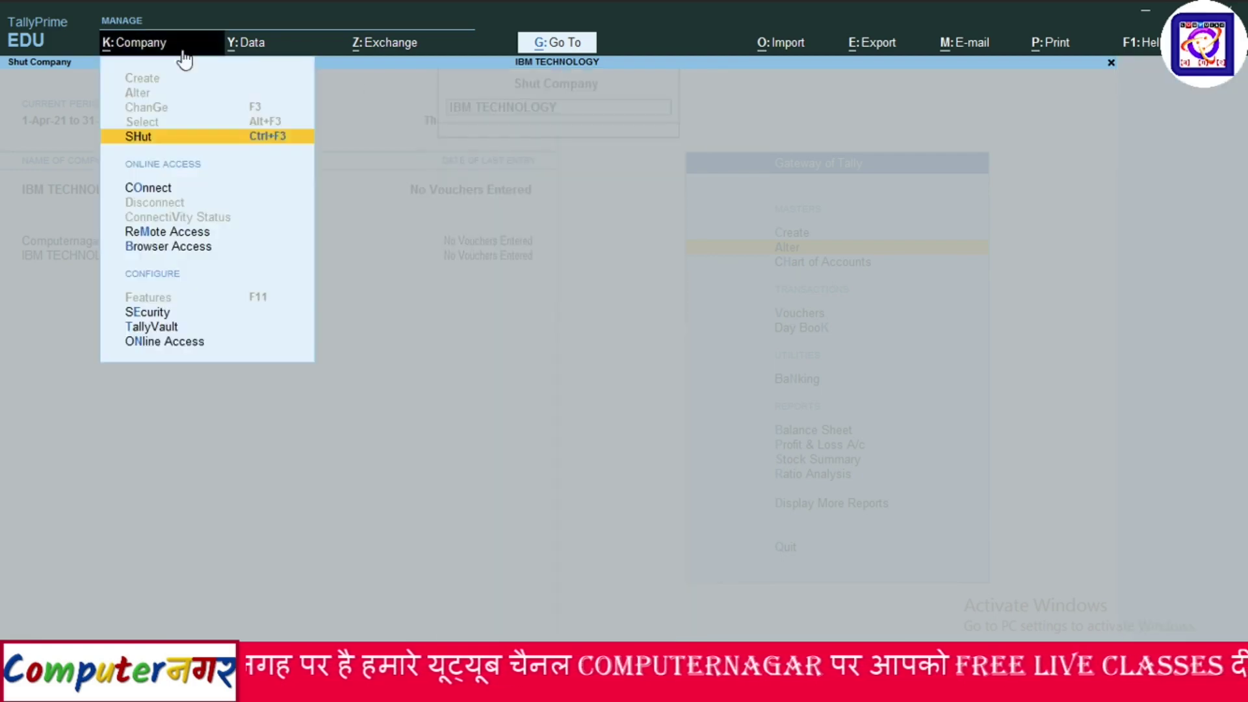
{"action": "left_click", "coordinate": [384, 173]}
{"action": "key", "text": "BackSpace"}
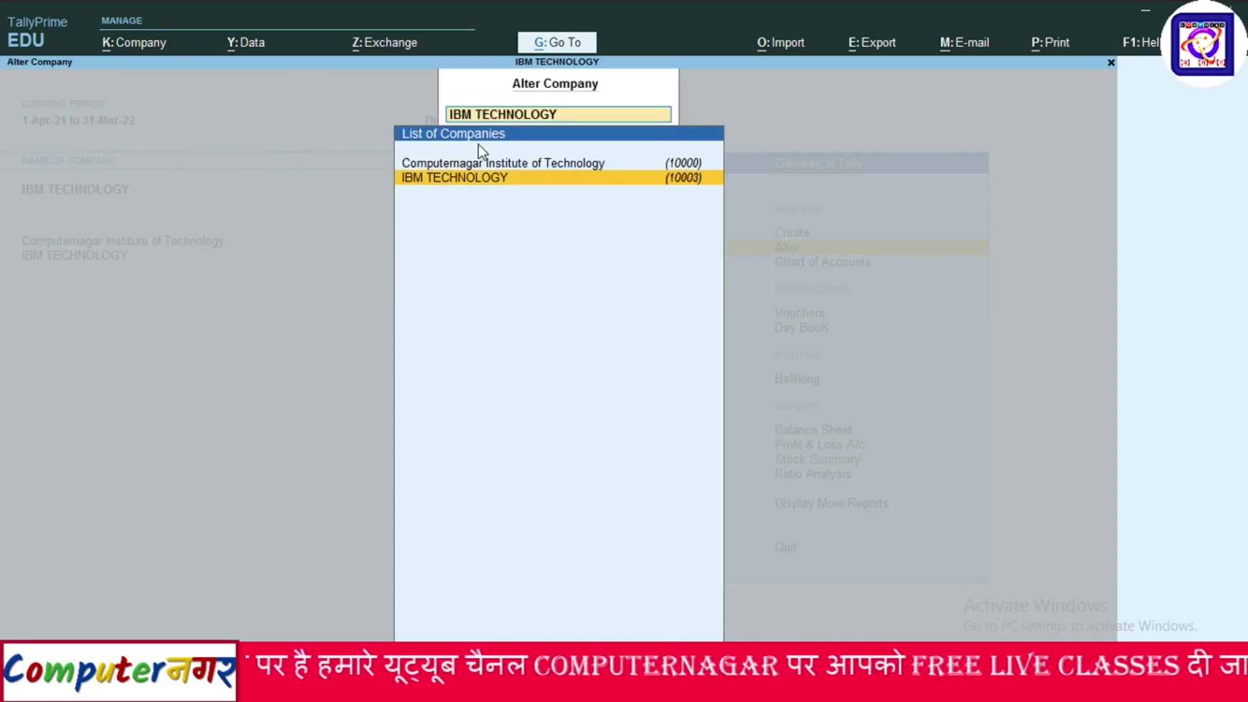
{"action": "key", "text": "BackSpace"}
{"action": "key", "text": "Escape"}
{"action": "key", "text": "Escape"}
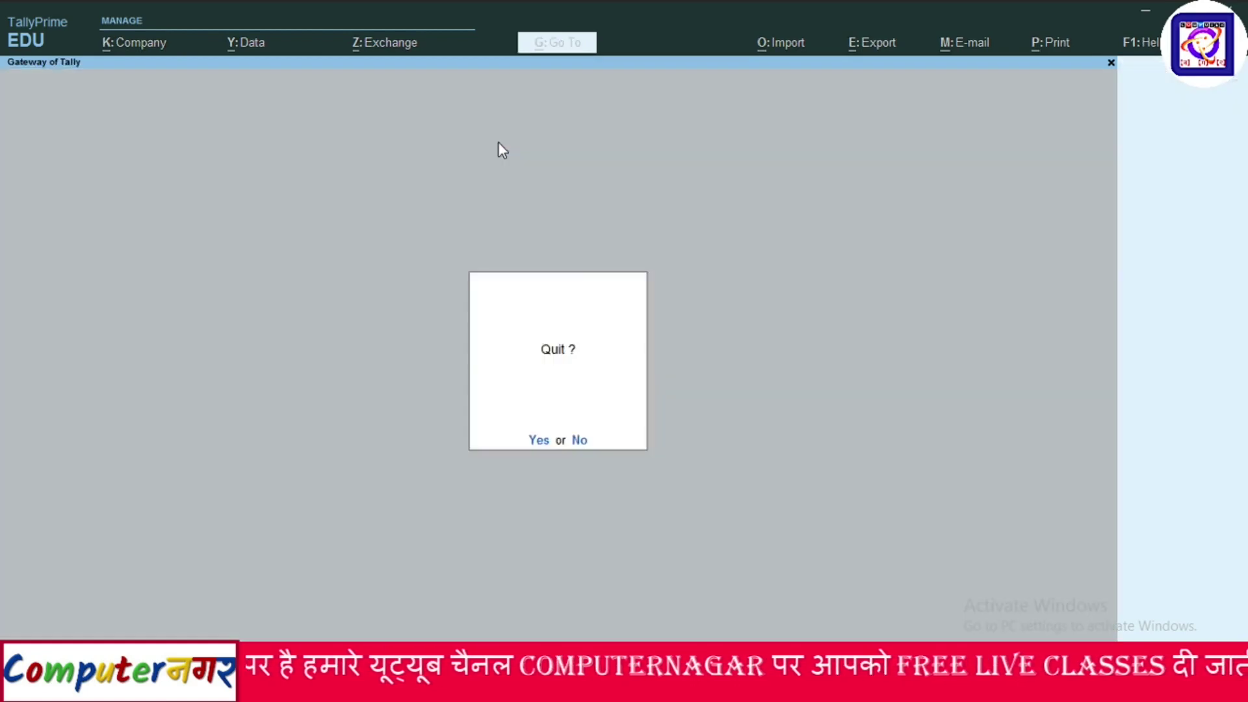
{"action": "left_click", "coordinate": [539, 439]}
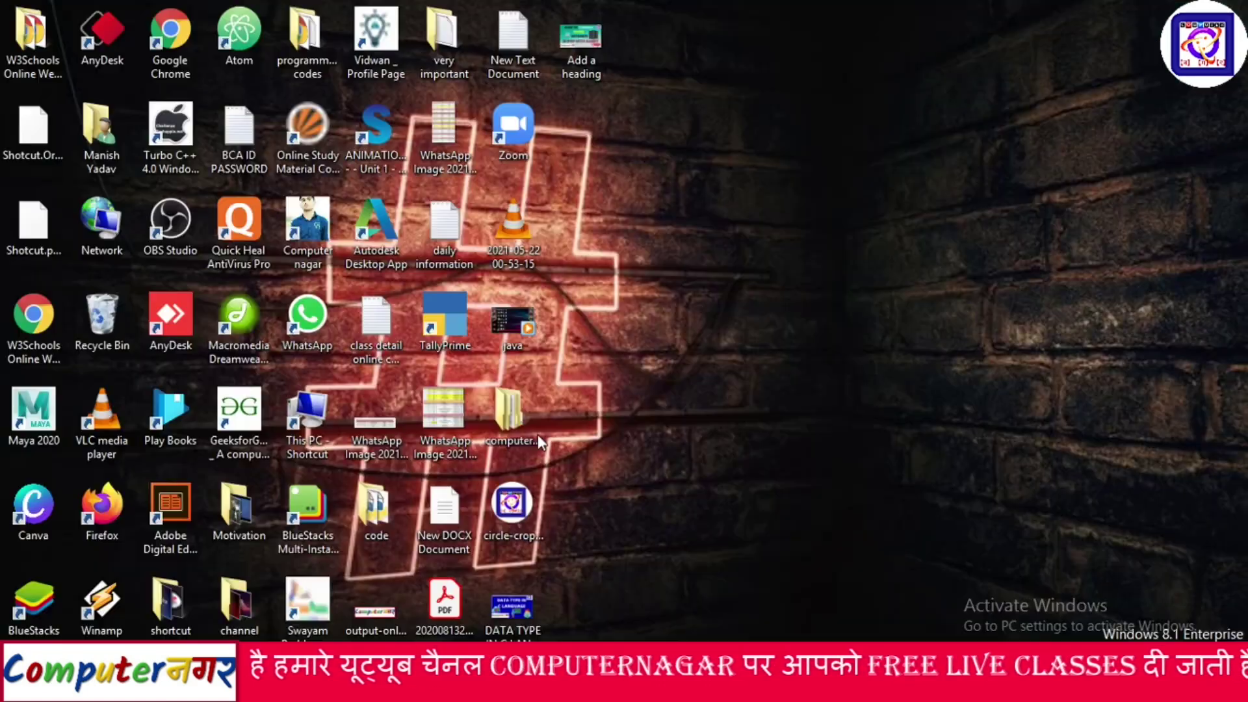
Relaunch TallyPrime from its desktop icon.
{"action": "double_click", "coordinate": [467, 317]}
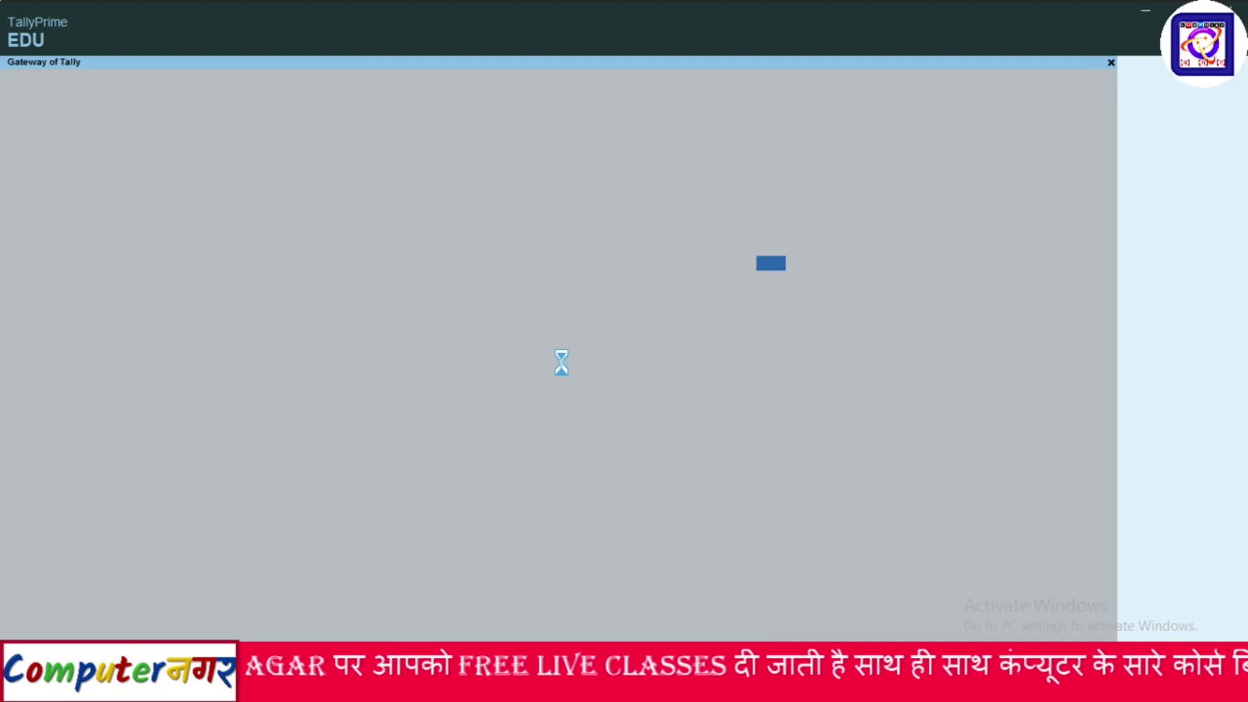
Continue in Educational Mode, then abandon the company alteration reached from Company > Change.
{"action": "left_click", "coordinate": [325, 412]}
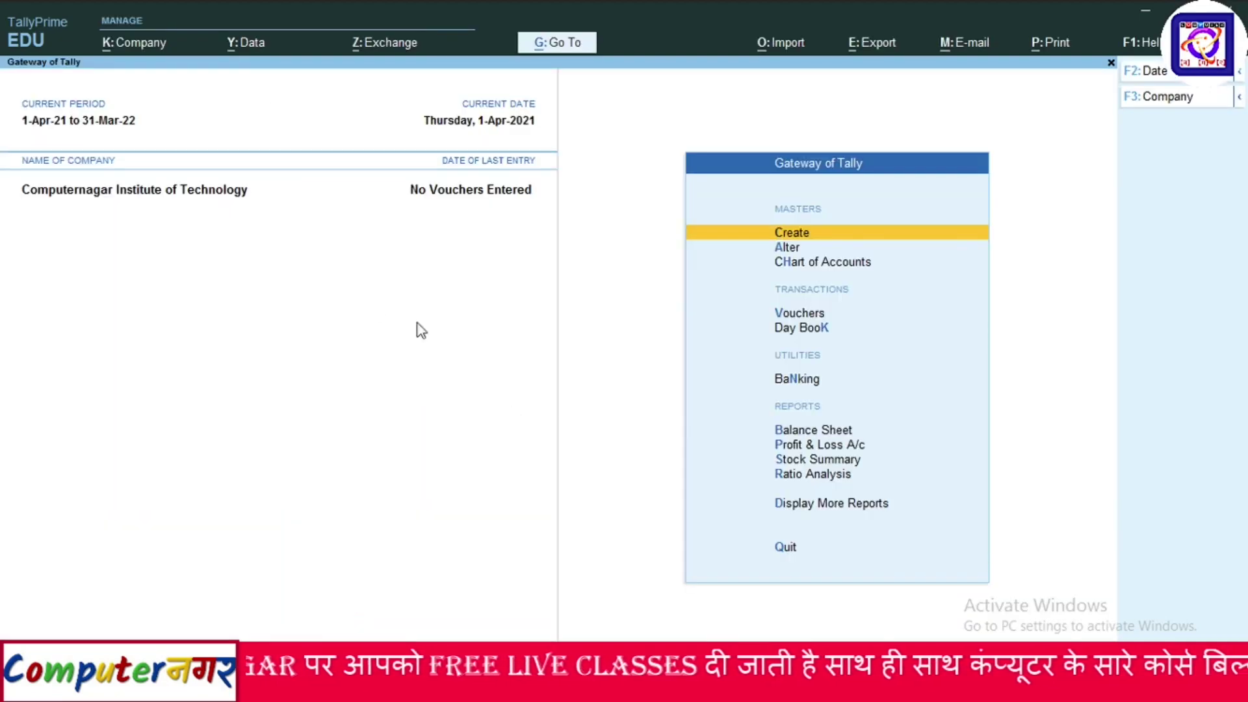
{"action": "left_click", "coordinate": [151, 47]}
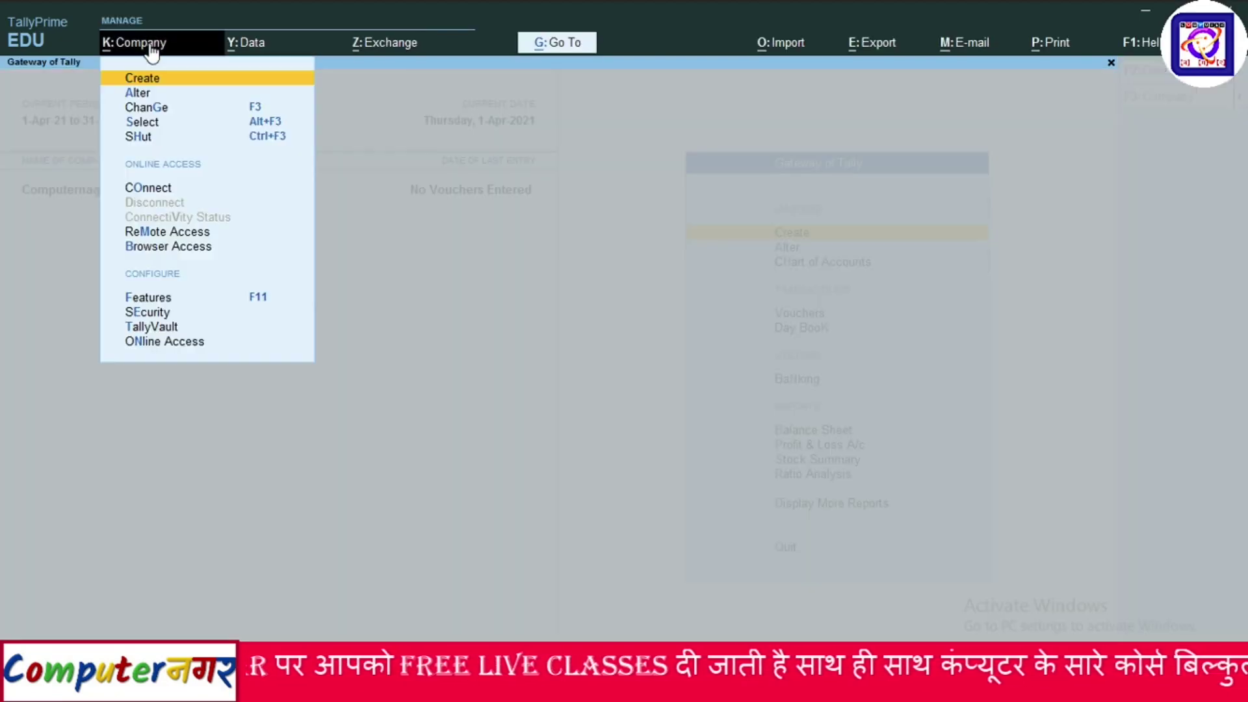
{"action": "left_click", "coordinate": [154, 109]}
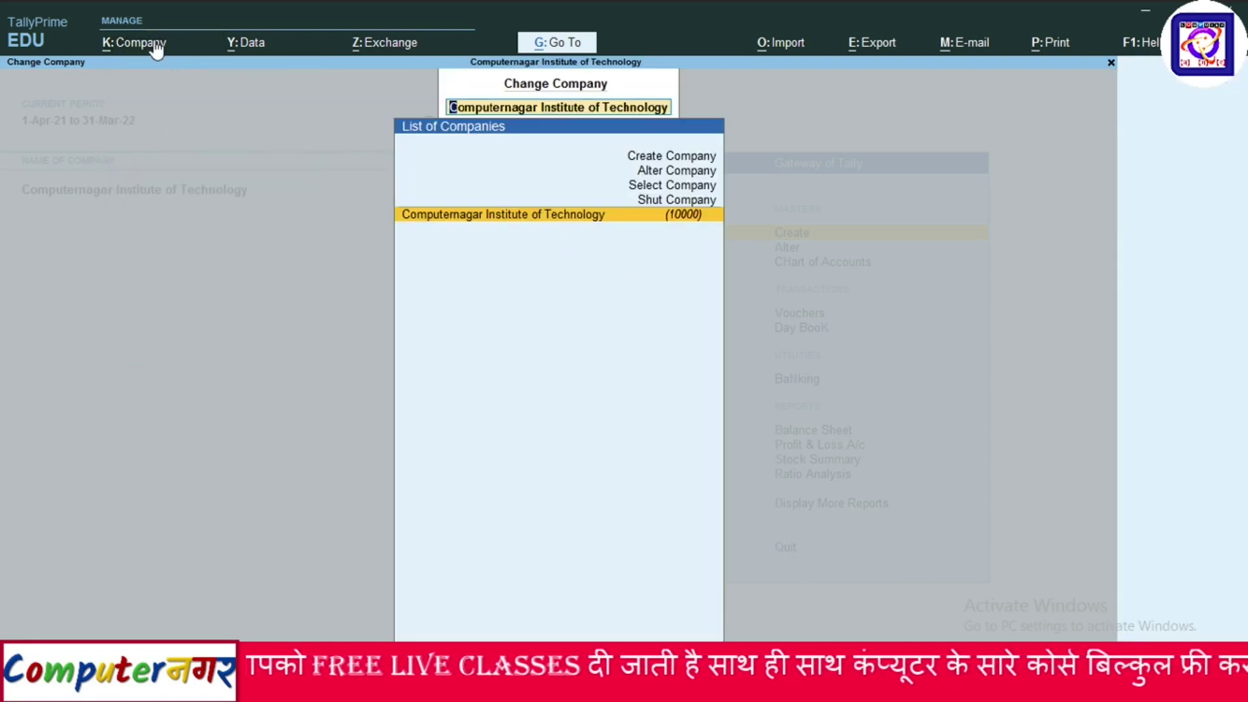
{"action": "left_click", "coordinate": [650, 171]}
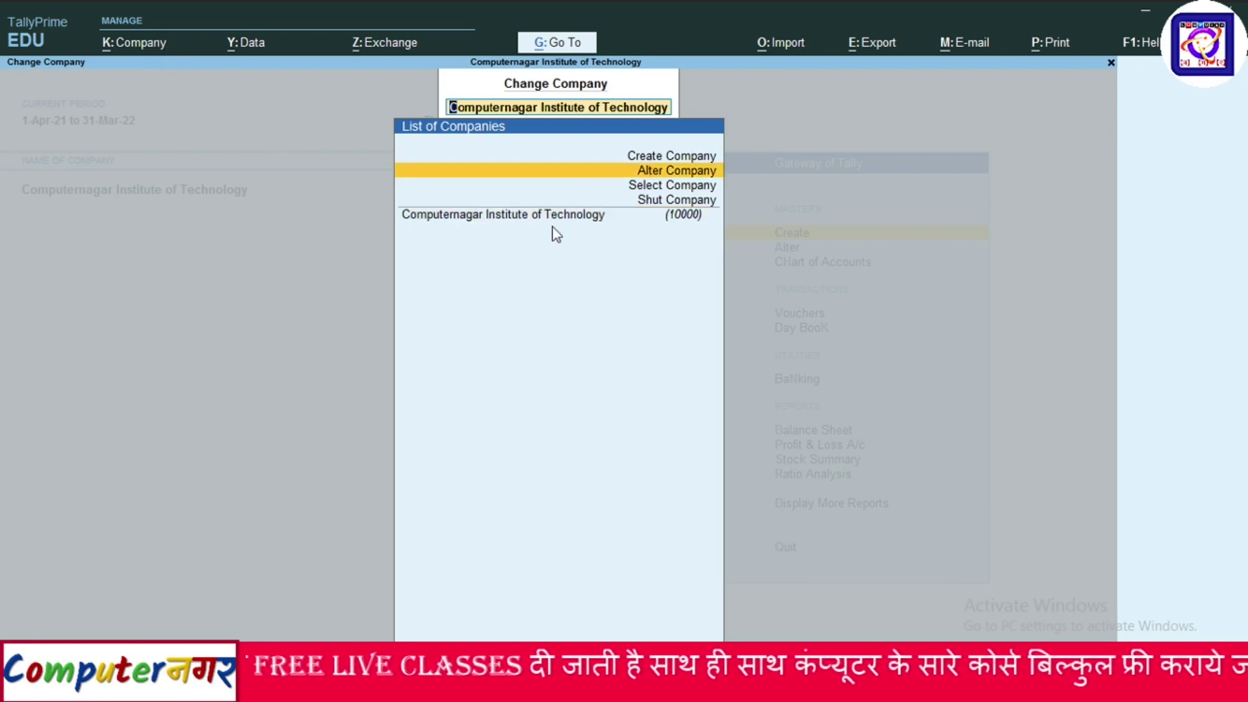
{"action": "key", "text": "Return"}
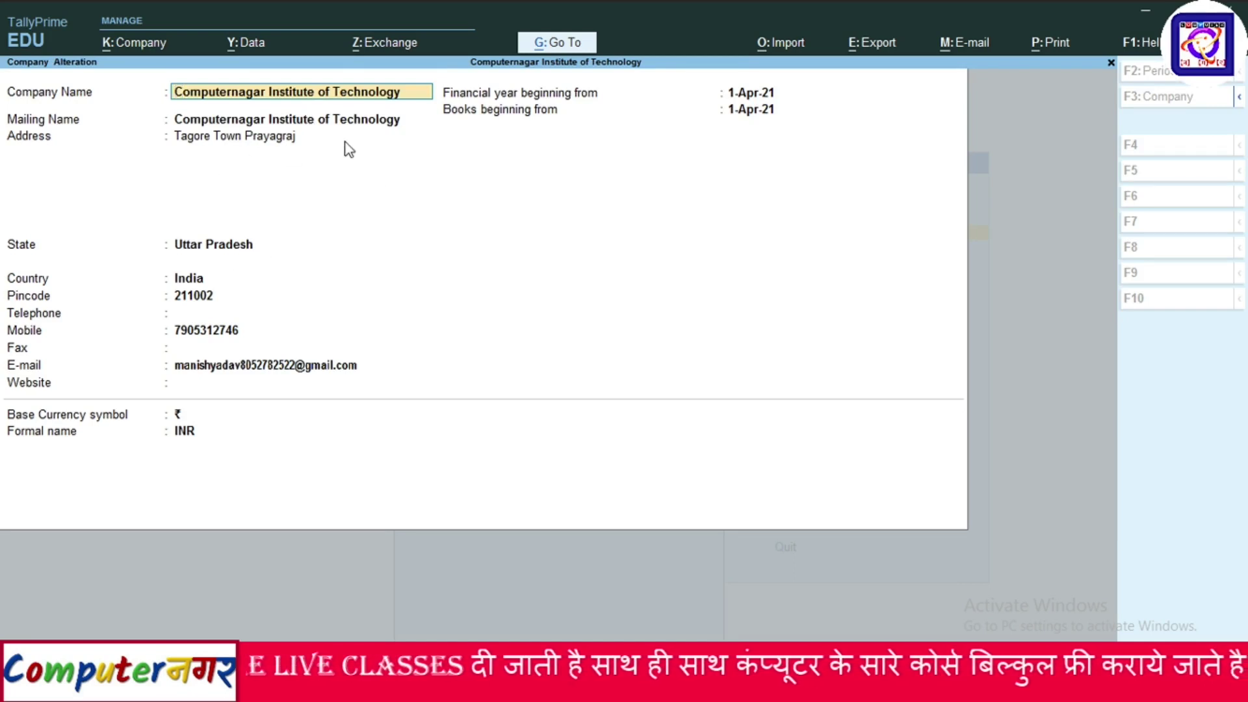
{"action": "key", "text": "BackSpace"}
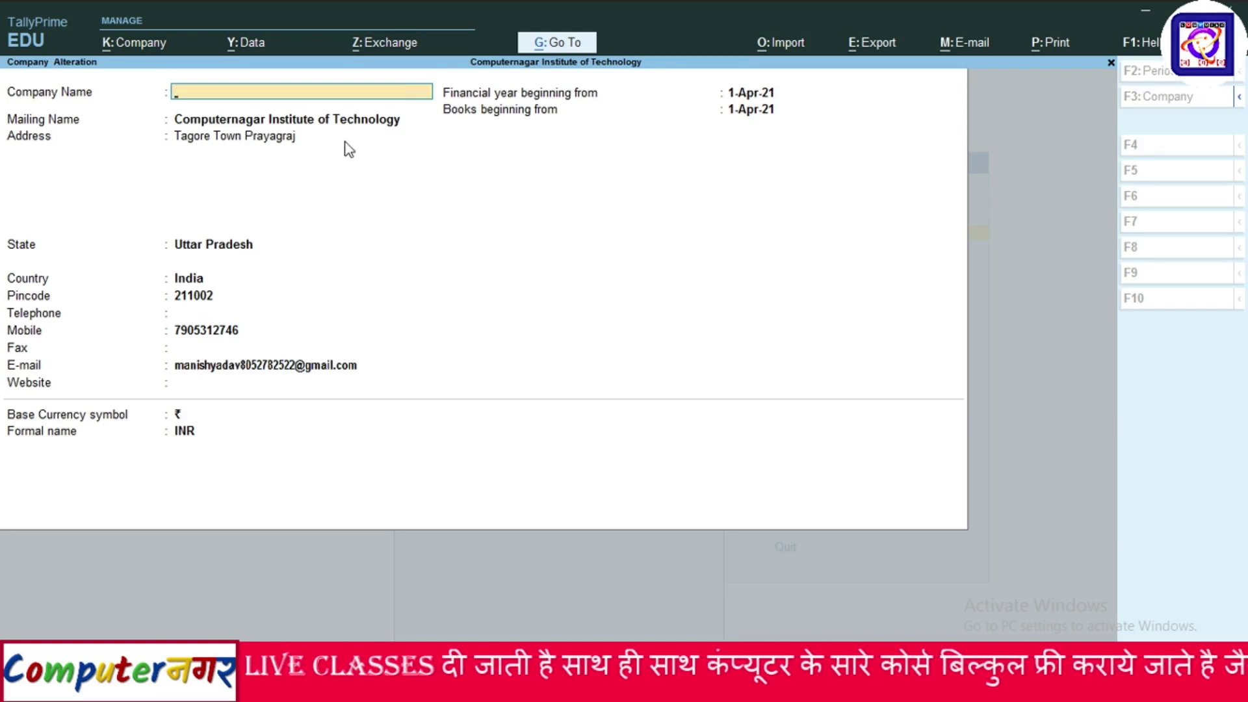
{"action": "key", "text": "Escape"}
{"action": "key", "text": "y"}
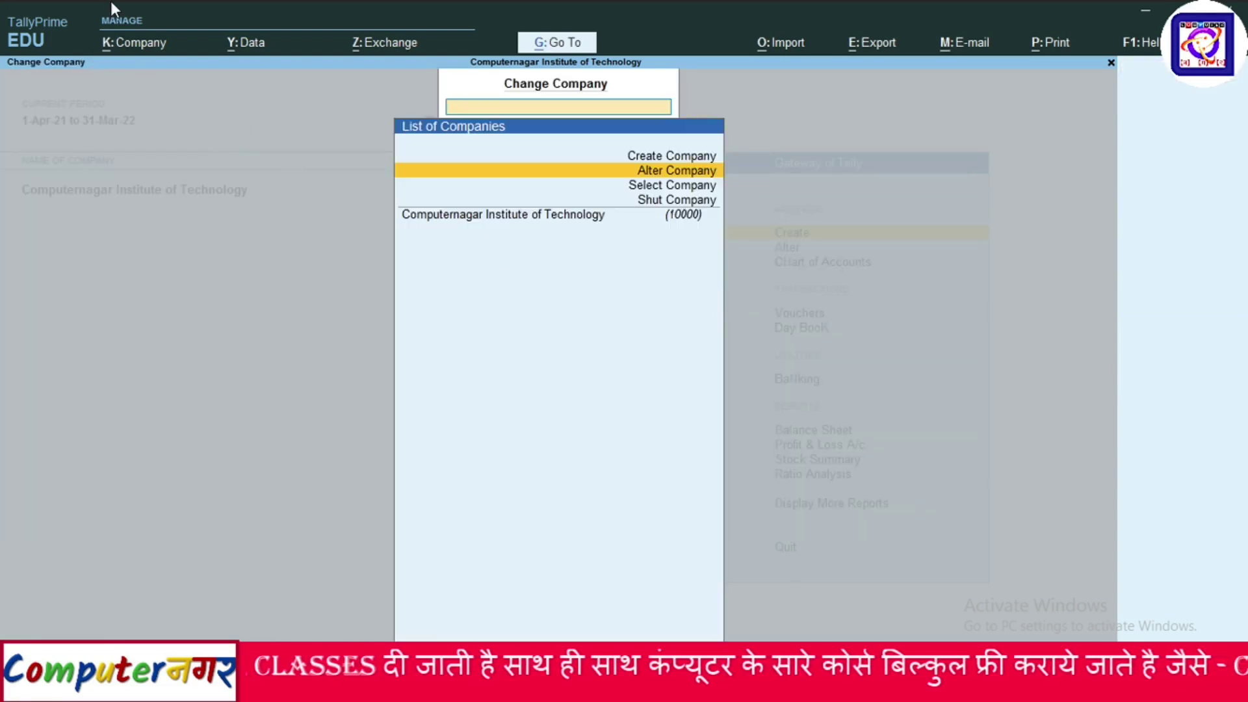
Reopen the Company > Change list and choose Create Company.
{"action": "key", "text": "Escape"}
{"action": "left_click", "coordinate": [134, 44]}
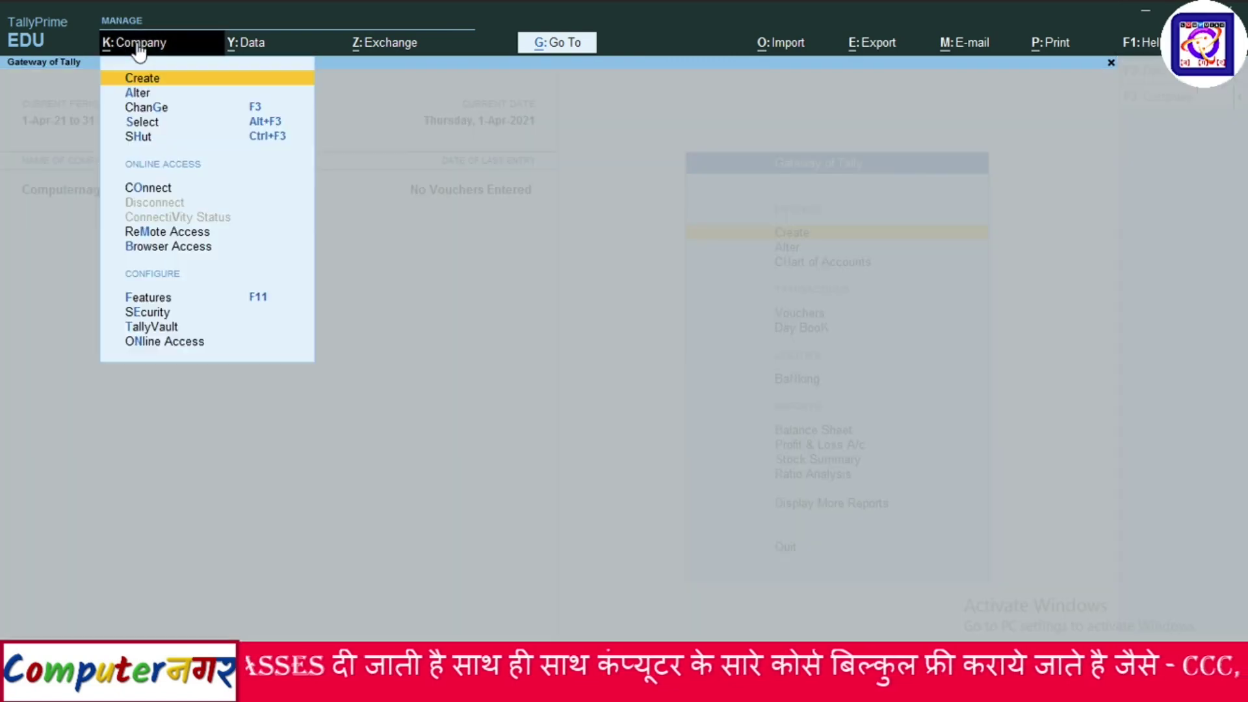
{"action": "left_click", "coordinate": [152, 110]}
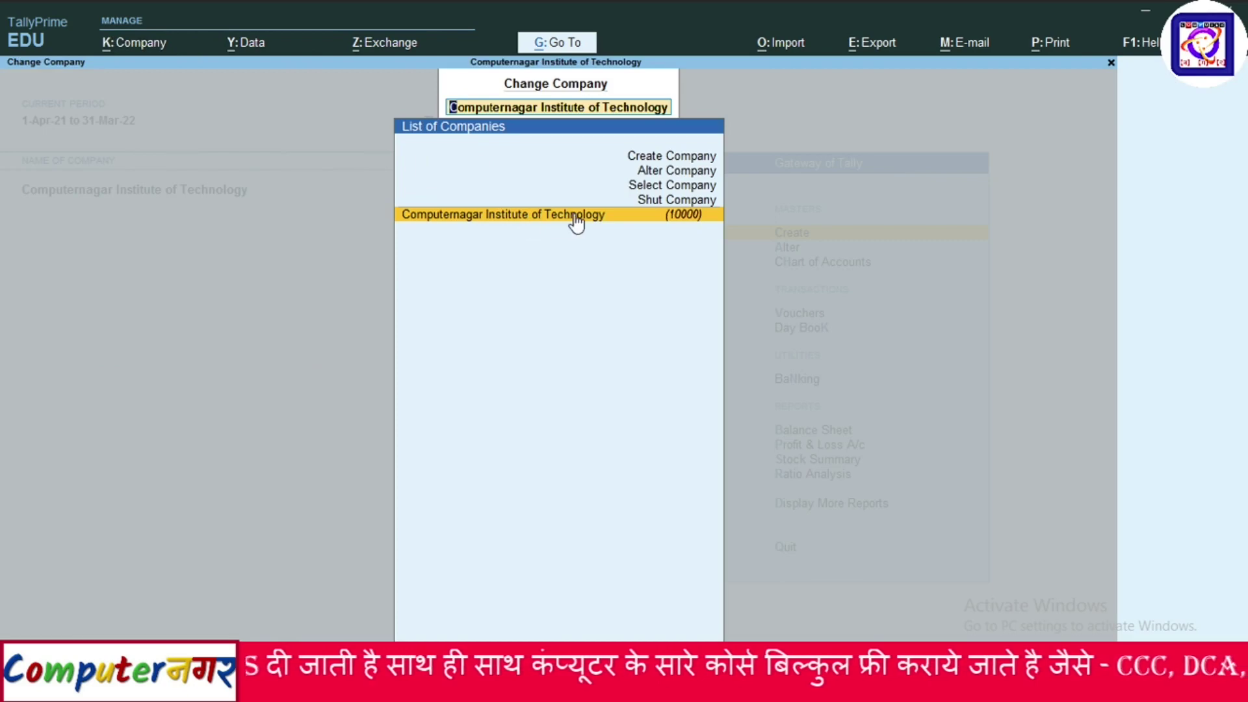
{"action": "left_click", "coordinate": [656, 159]}
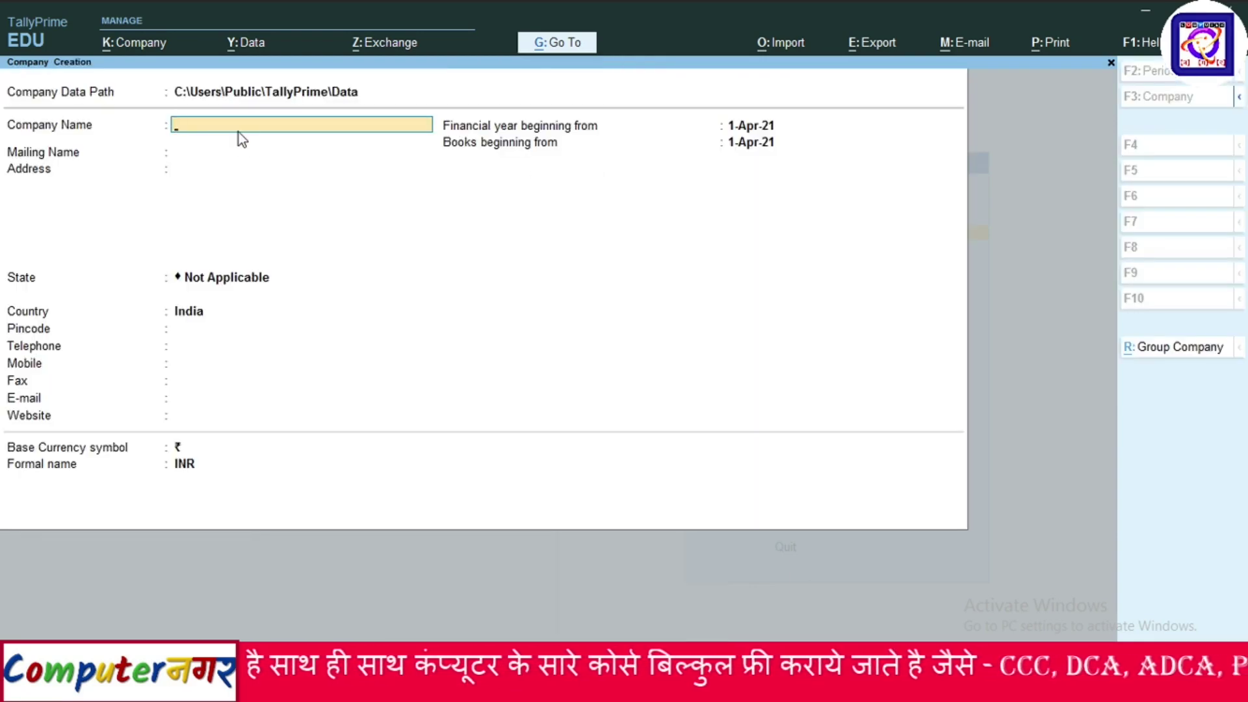
Create TCS PRIVATE LIMITED with address KANPUR, leaving other fields at defaults, and save it.
{"action": "type", "text": "TCS PRI"}
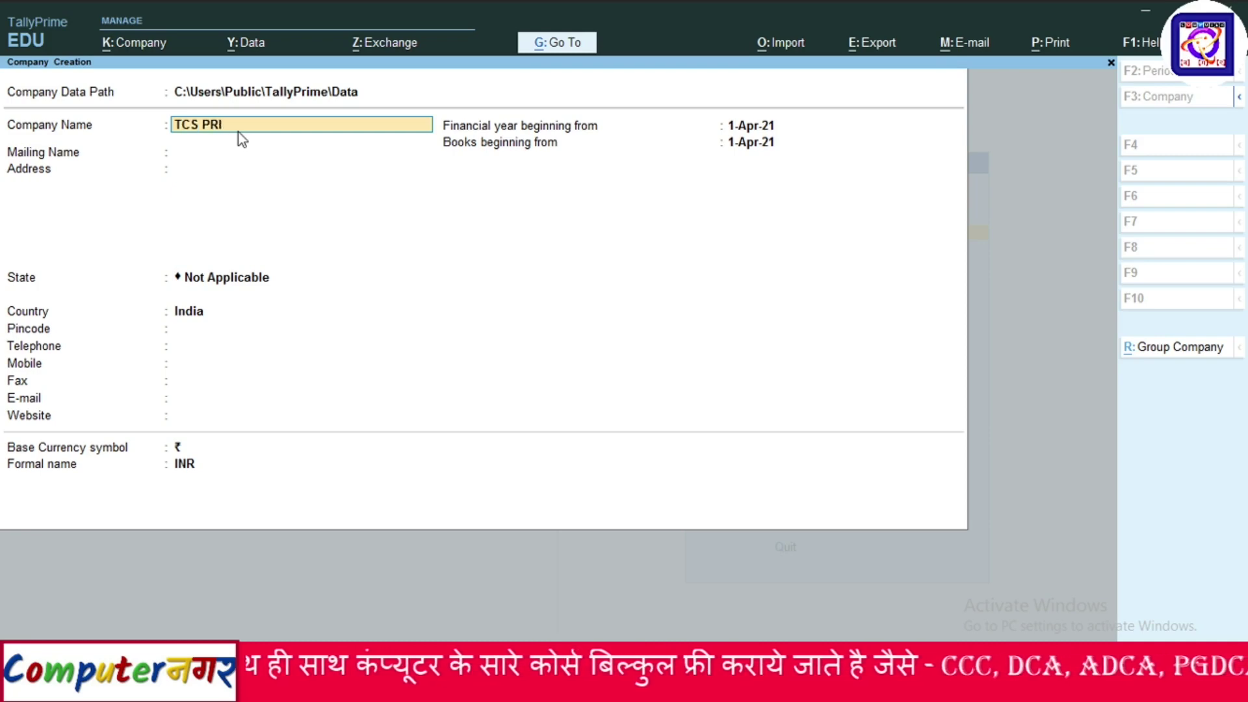
{"action": "type", "text": "VATE L"}
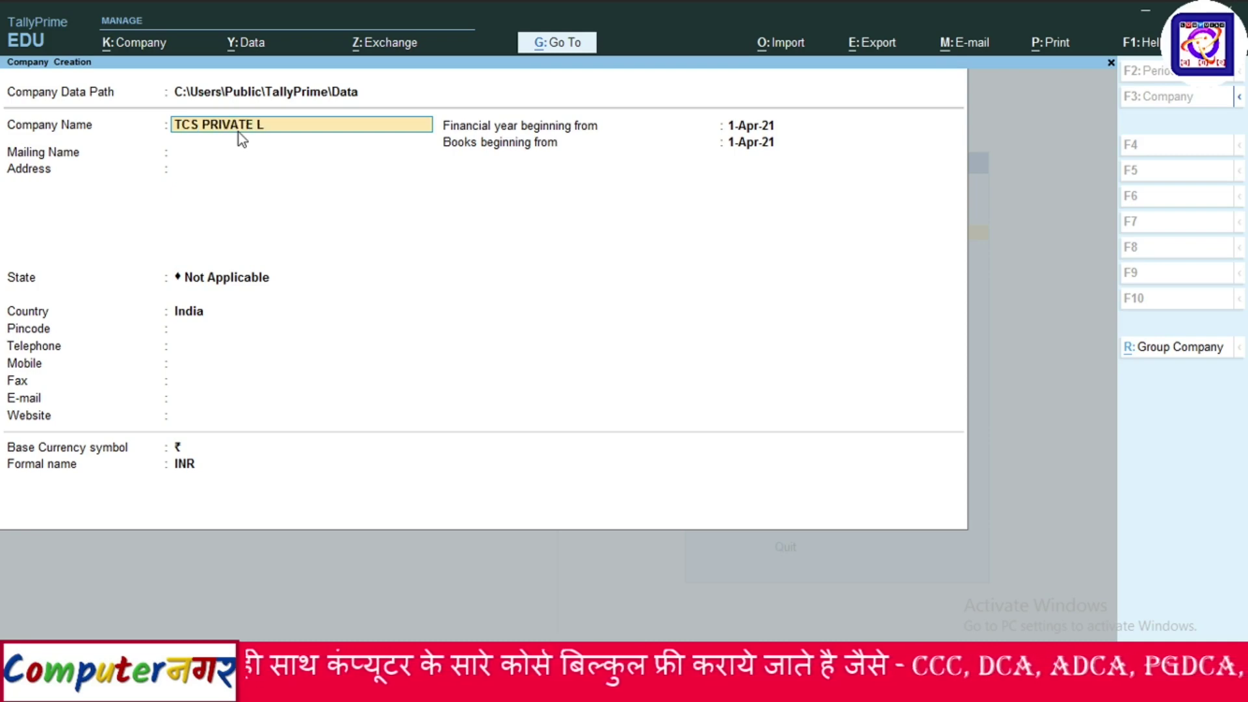
{"action": "type", "text": "IMITED"}
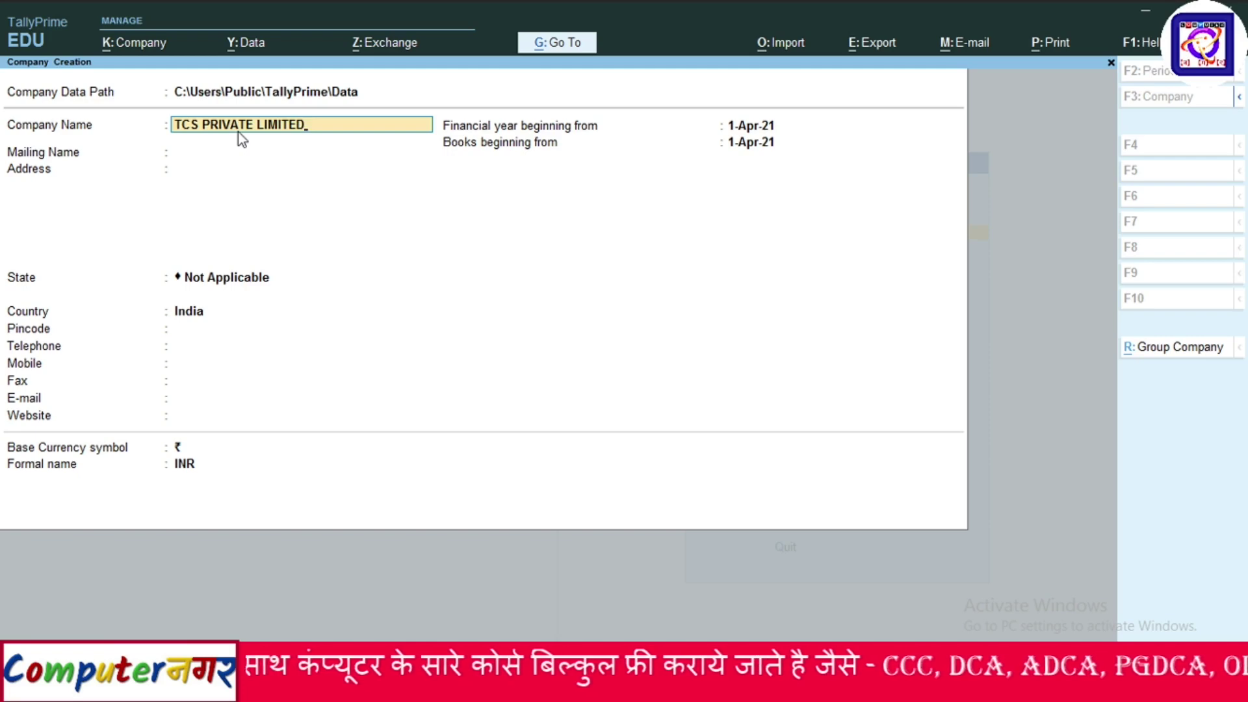
{"action": "key", "text": "Return"}
{"action": "key", "text": "Return"}
{"action": "type", "text": "KANP"}
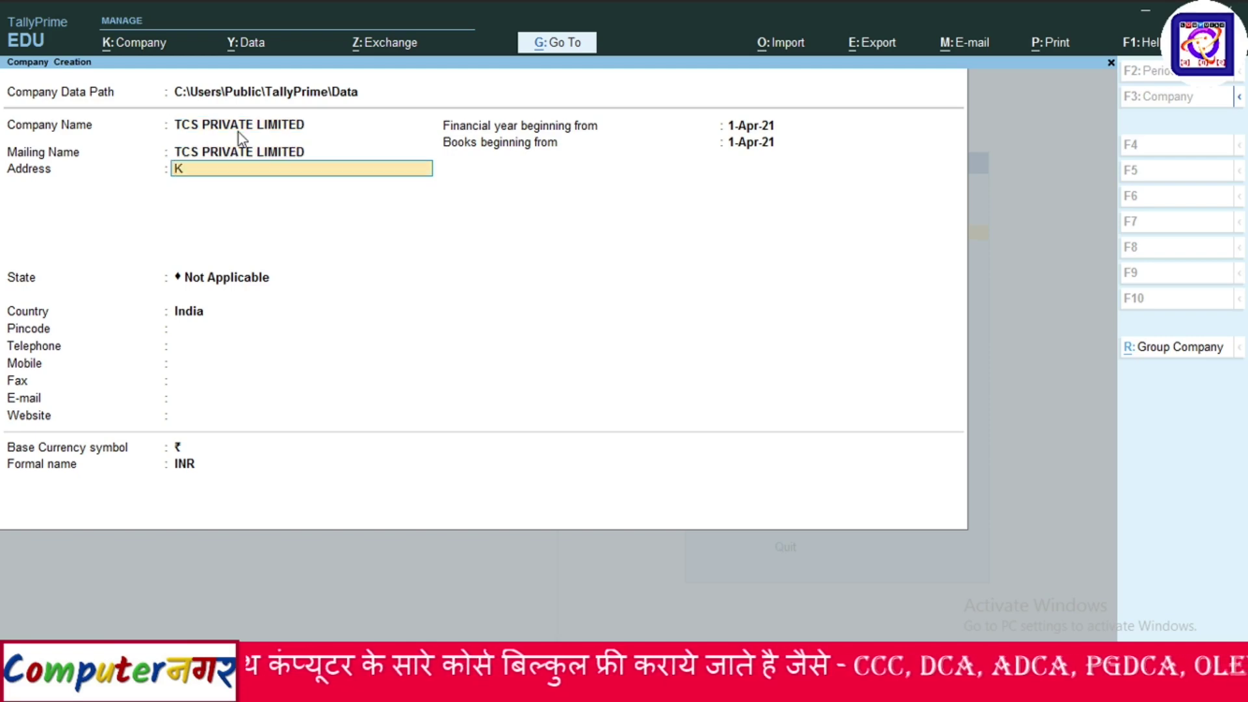
{"action": "key", "text": "Return"}
{"action": "key", "text": "Return"}
{"action": "key", "text": "Return"}
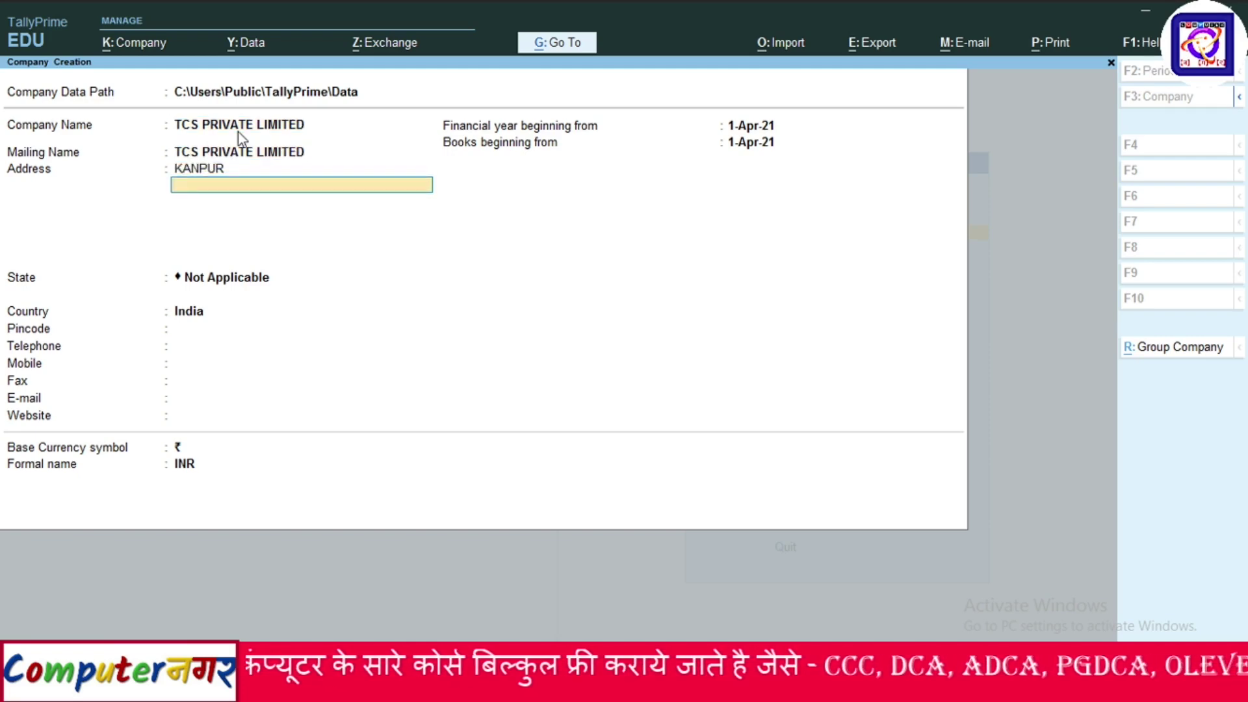
{"action": "key", "text": "Return"}
{"action": "key", "text": "Return"}
{"action": "key", "text": "Return"}
{"action": "key", "text": "Return"}
{"action": "key", "text": "Return"}
{"action": "key", "text": "Return"}
{"action": "key", "text": "Return"}
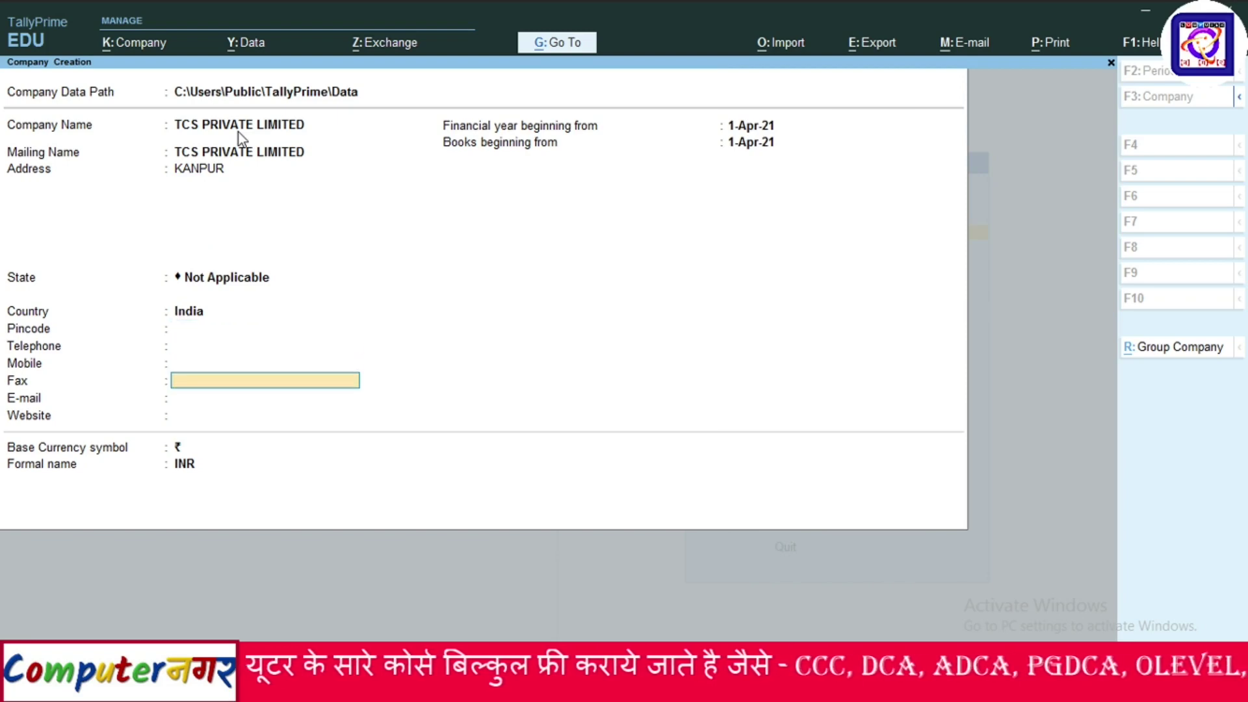
{"action": "key", "text": "Return"}
{"action": "key", "text": "Return"}
{"action": "key", "text": "Return"}
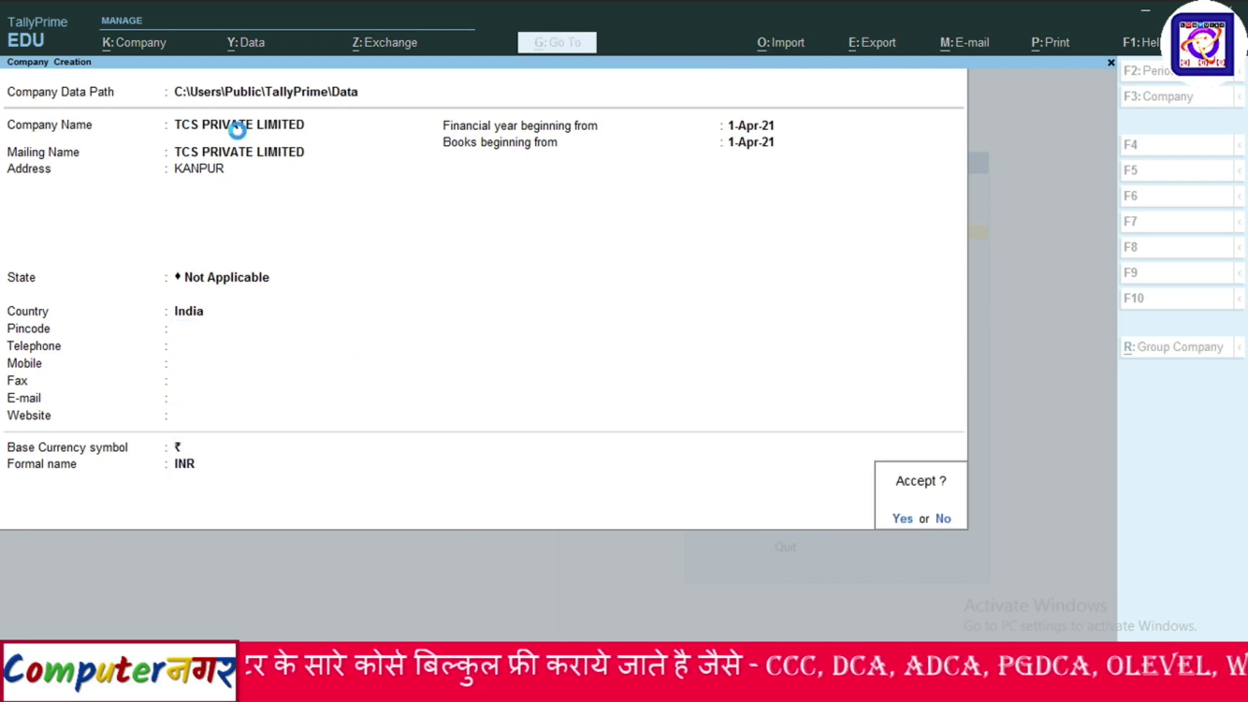
{"action": "key", "text": "Return"}
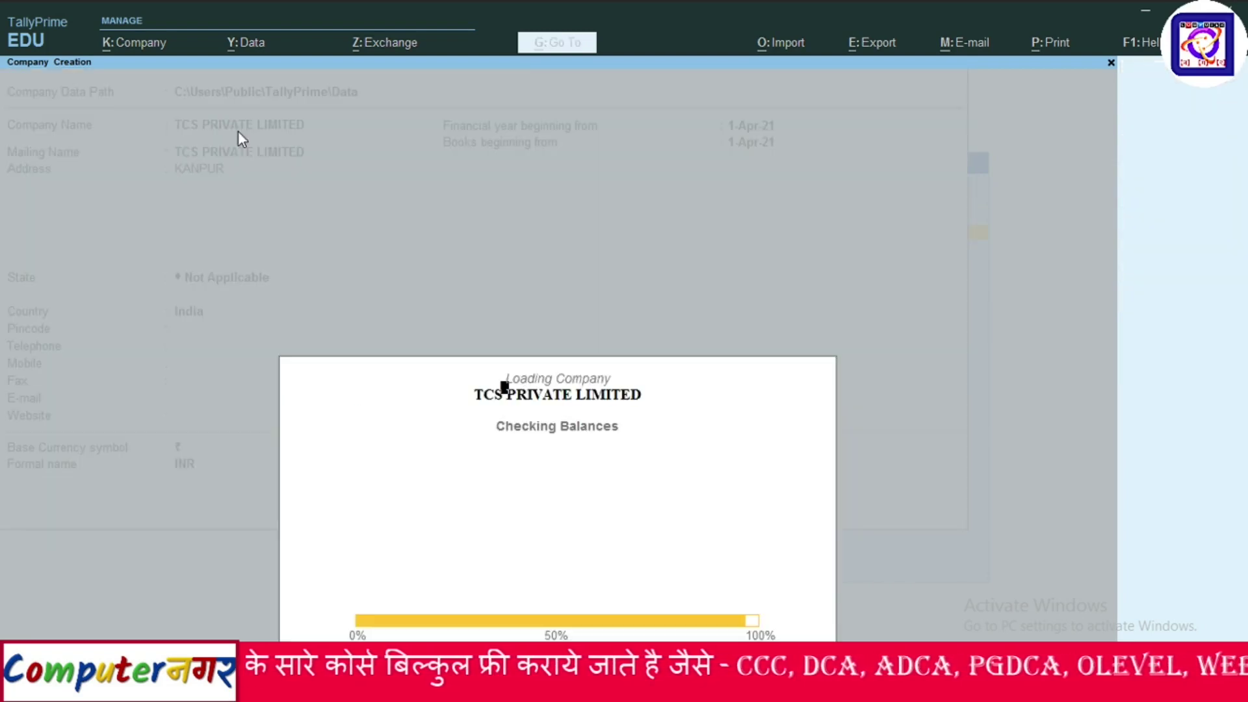
Accept default company features with GST enabled as Regular registration from 1-Apr-21.
{"action": "key", "text": "Return"}
{"action": "key", "text": "Return"}
{"action": "key", "text": "Return"}
{"action": "key", "text": "Return"}
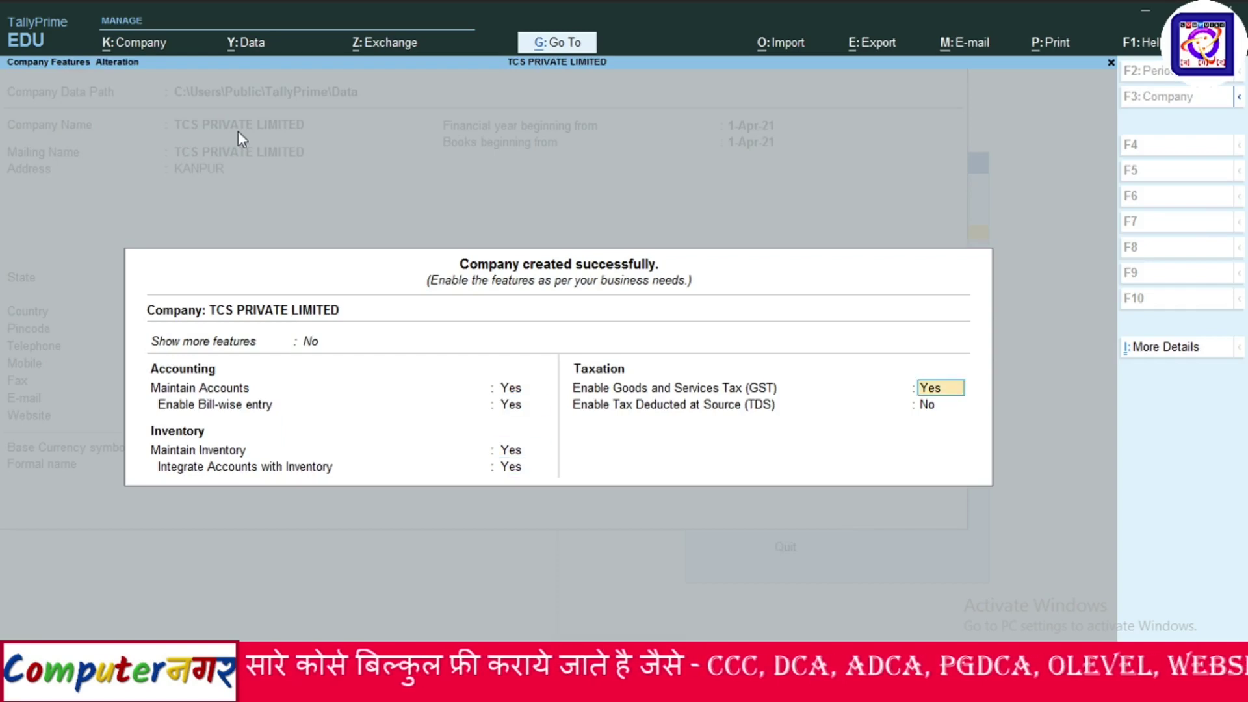
{"action": "key", "text": "Return"}
{"action": "key", "text": "Return"}
{"action": "key", "text": "Return"}
{"action": "key", "text": "Return"}
{"action": "key", "text": "Return"}
{"action": "key", "text": "Return"}
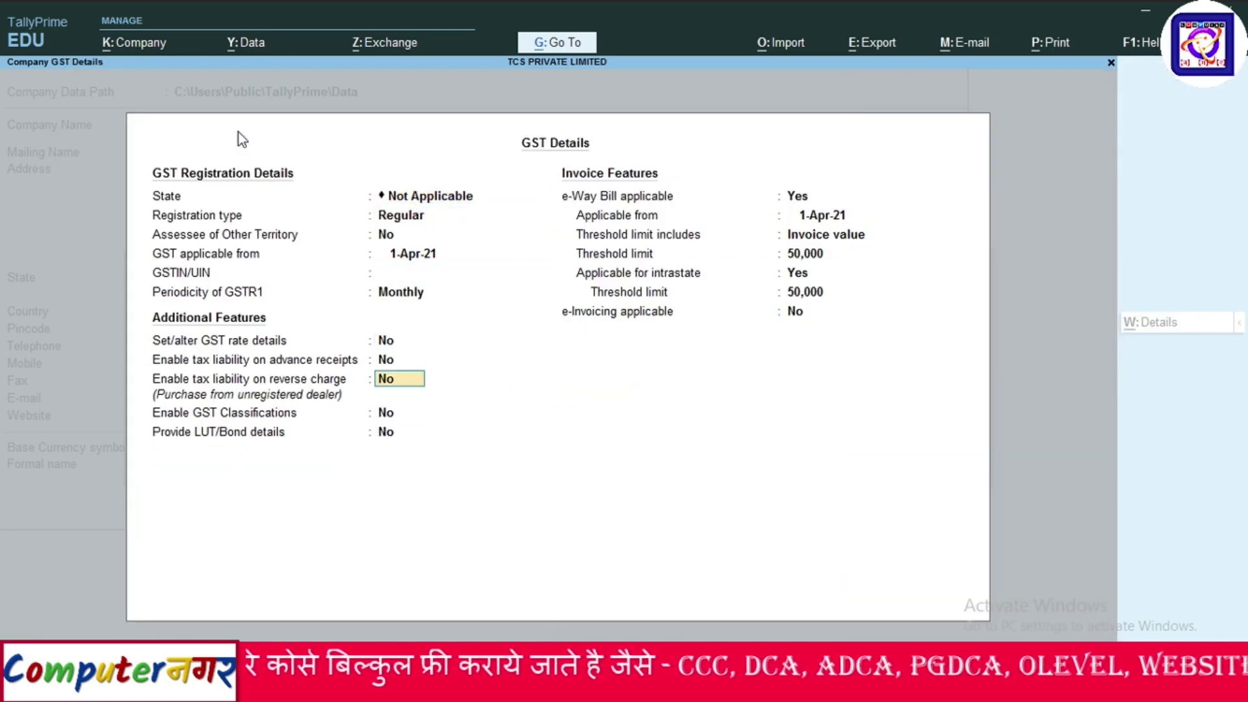
{"action": "key", "text": "Return"}
{"action": "key", "text": "Return"}
{"action": "key", "text": "Return"}
{"action": "key", "text": "Return"}
{"action": "key", "text": "Return"}
{"action": "key", "text": "Return"}
{"action": "key", "text": "Return"}
{"action": "key", "text": "Return"}
{"action": "key", "text": "Return"}
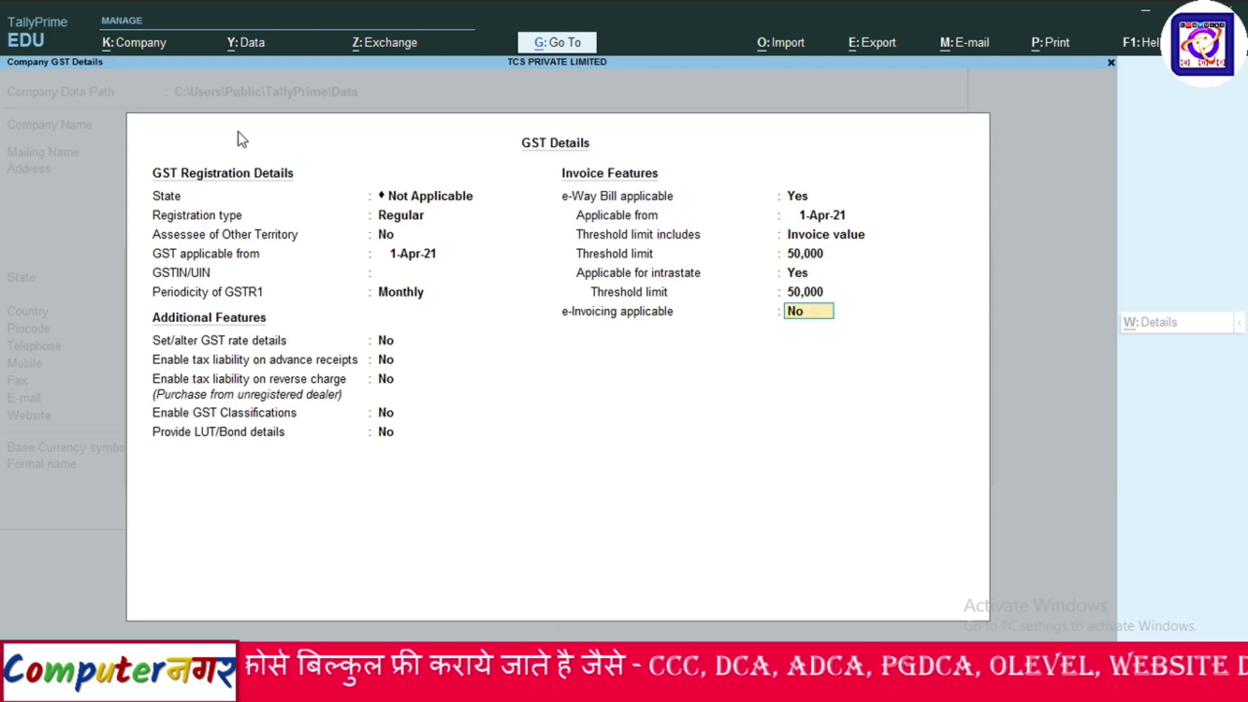
{"action": "key", "text": "Return"}
{"action": "key", "text": "Return"}
{"action": "key", "text": "Return"}
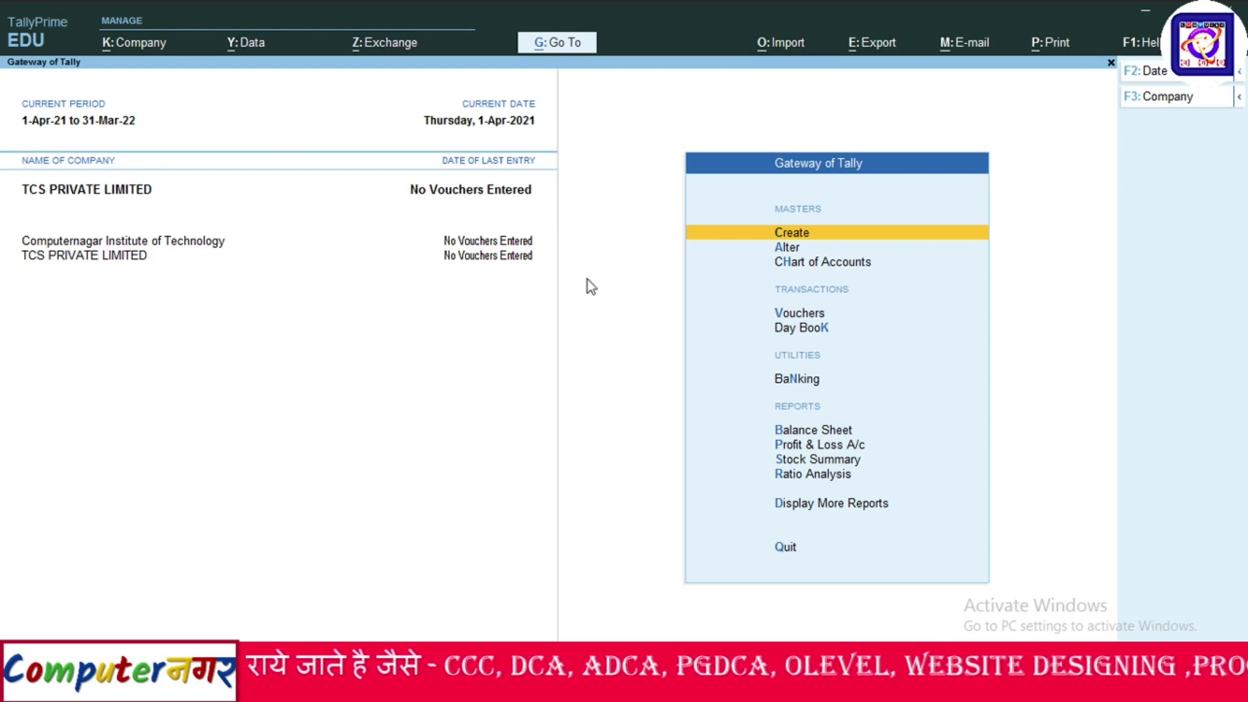
Set and confirm a TallyVault password for TCS PRIVATE LIMITED, saving it as new company 10005.
{"action": "left_click", "coordinate": [130, 45]}
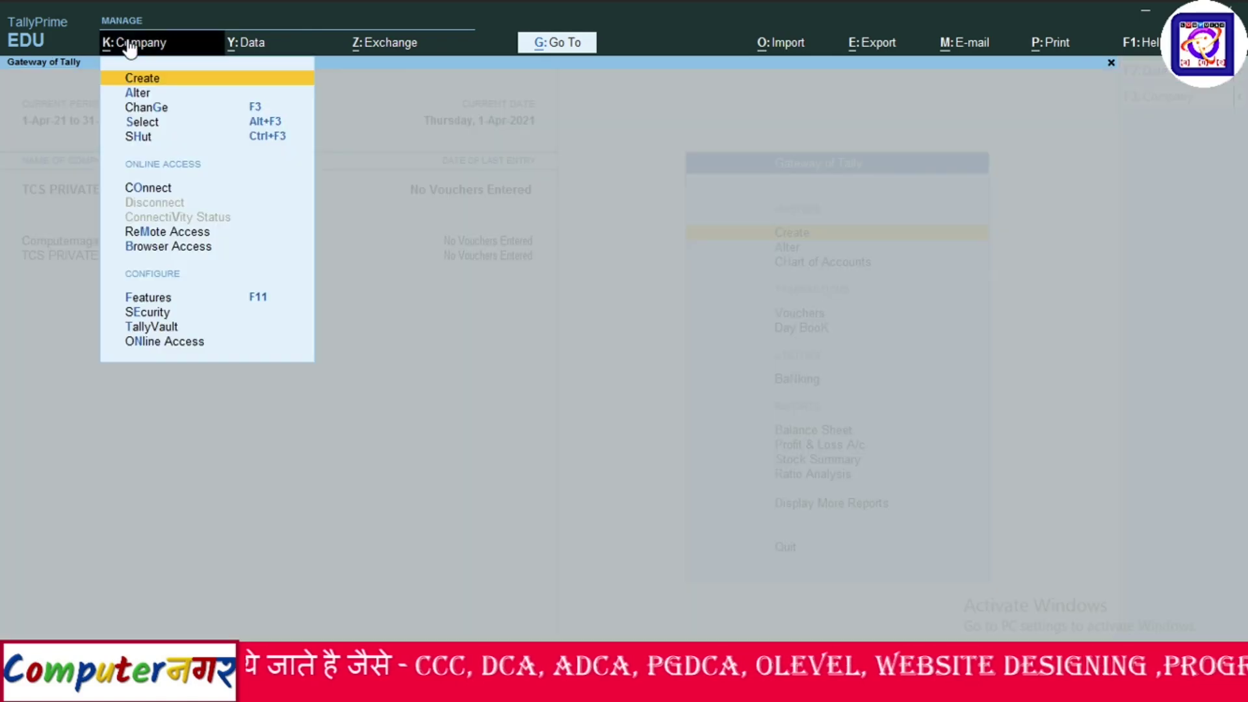
{"action": "left_click", "coordinate": [159, 327]}
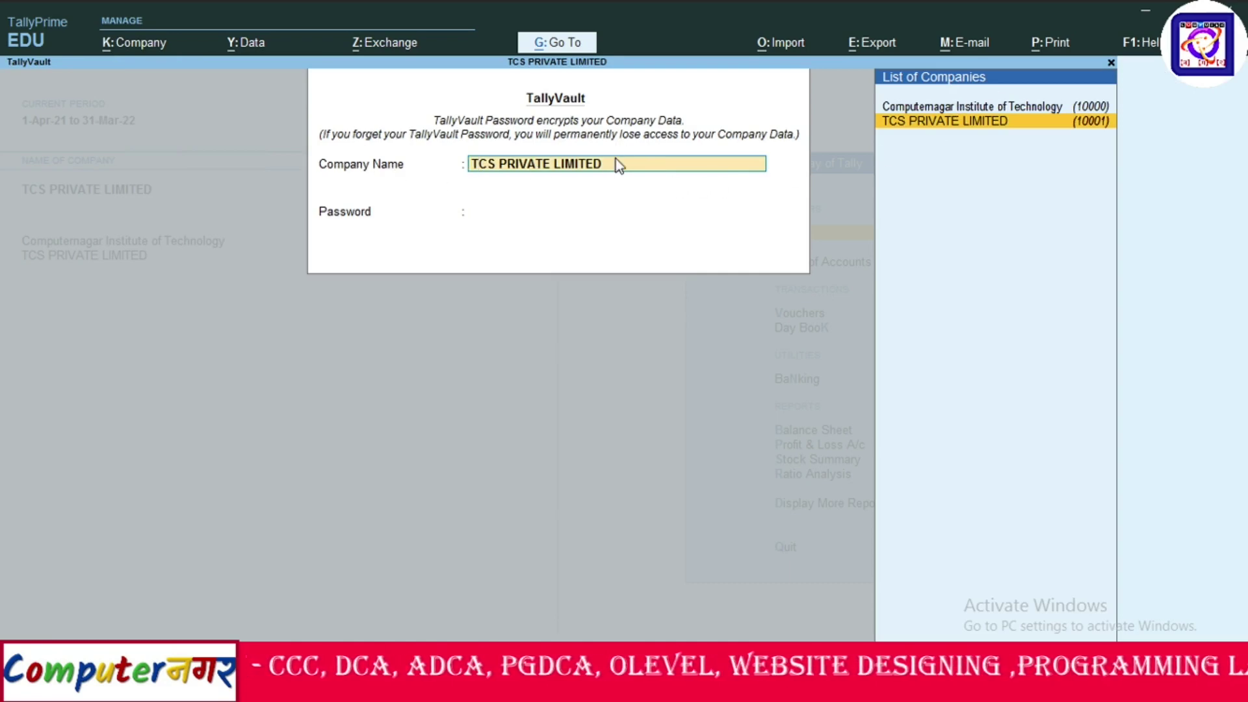
{"action": "key", "text": "Return"}
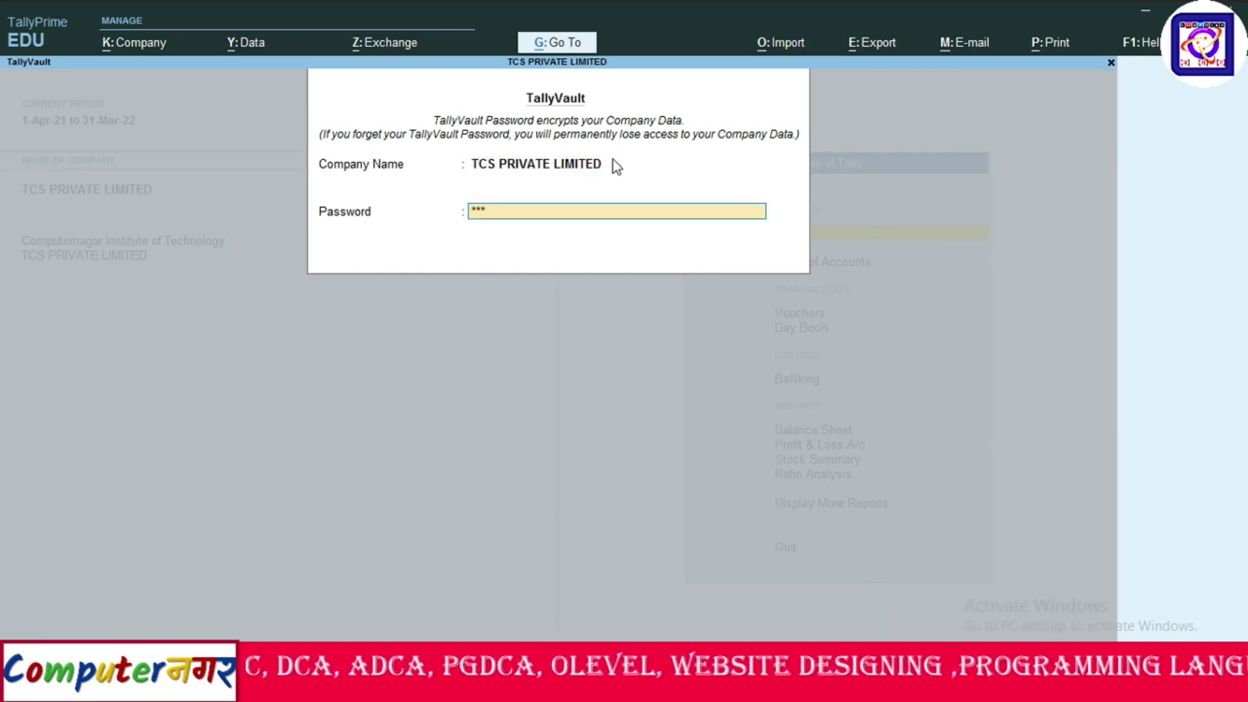
{"action": "key", "text": "BackSpace"}
{"action": "key", "text": "BackSpace"}
{"action": "key", "text": "BackSpace"}
{"action": "key", "text": "BackSpace"}
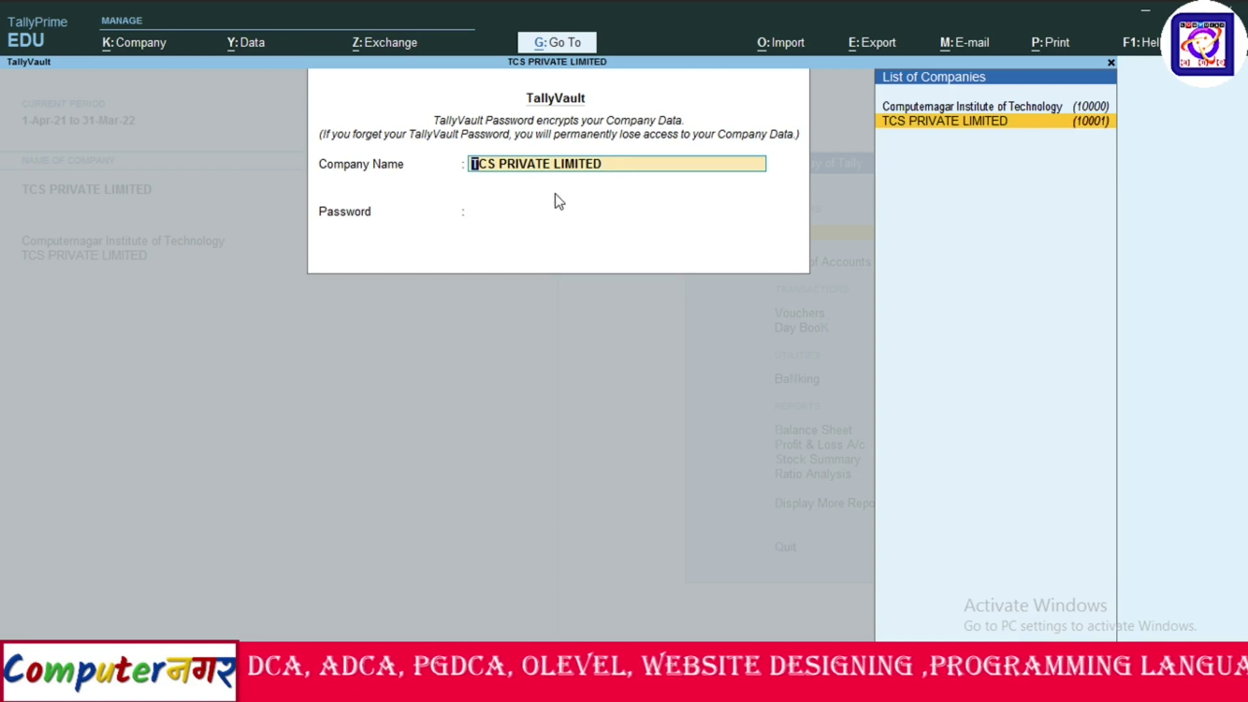
{"action": "key", "text": "Return"}
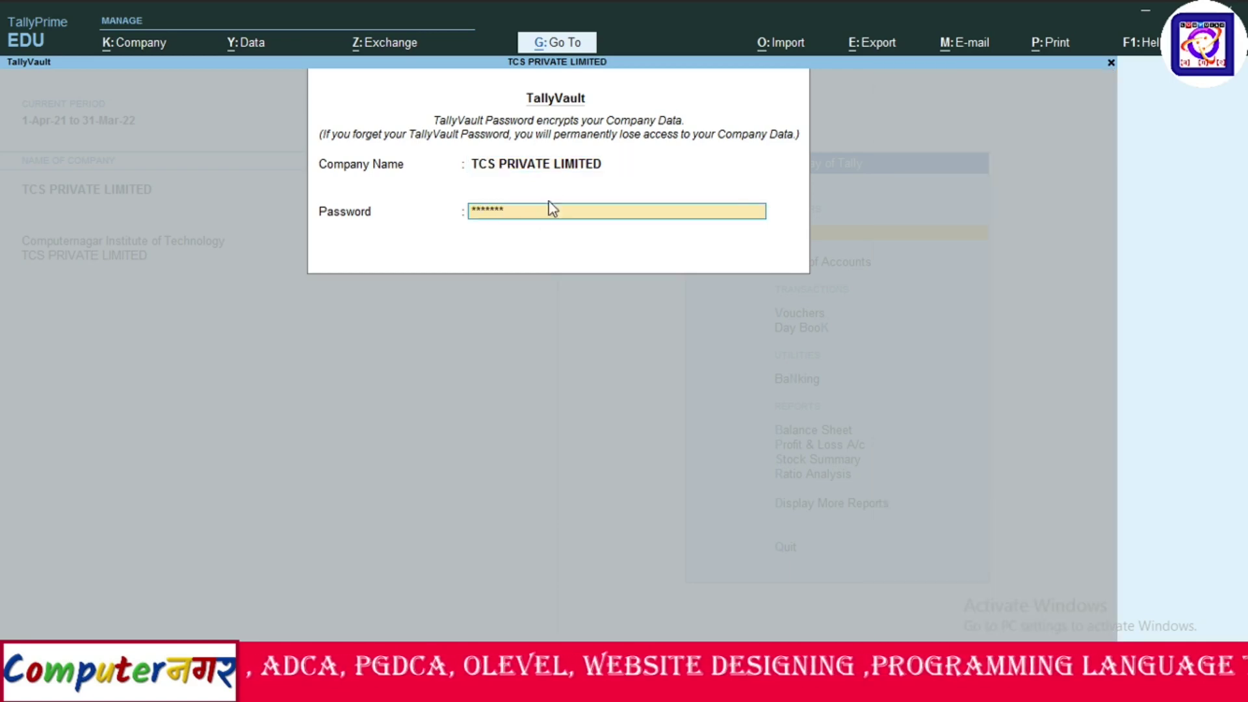
{"action": "key", "text": "Return"}
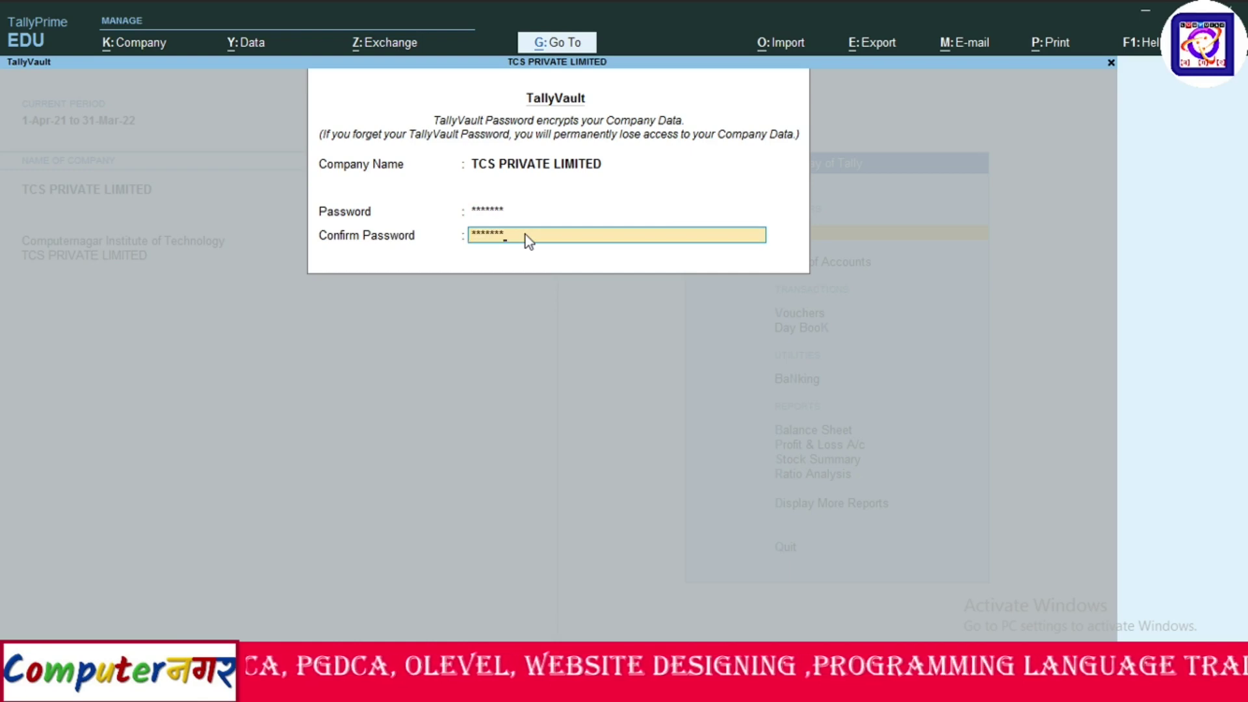
{"action": "key", "text": "Return"}
{"action": "key", "text": "Return"}
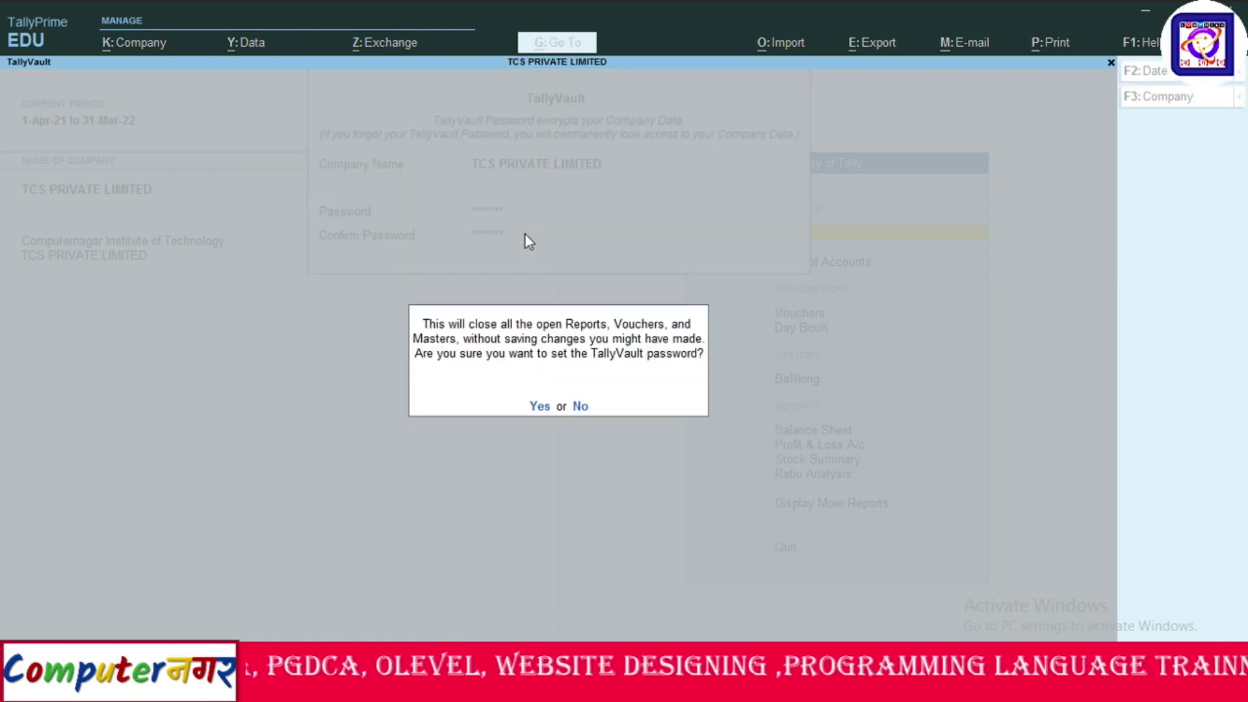
{"action": "key", "text": "Return"}
{"action": "key", "text": "Return"}
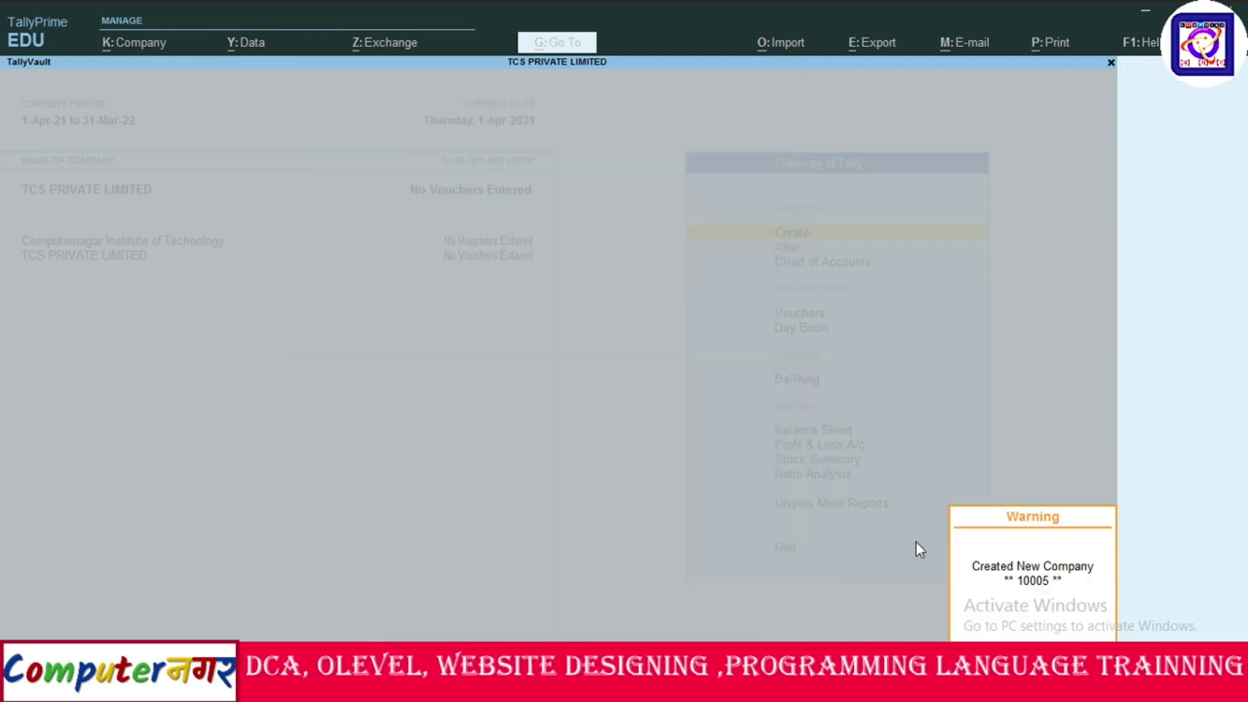
{"action": "key", "text": "Return"}
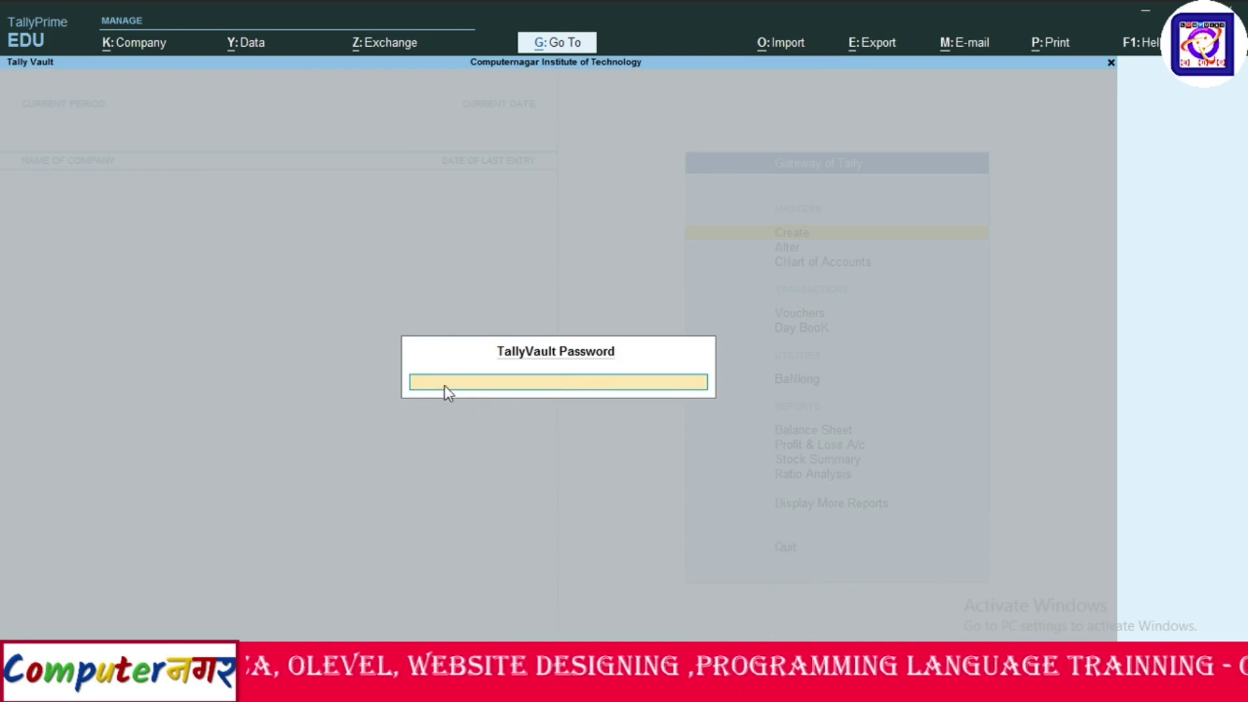
Enter the TallyVault password to unlock and load TCS PRIVATE LIMITED.
{"action": "type", "text": "**"}
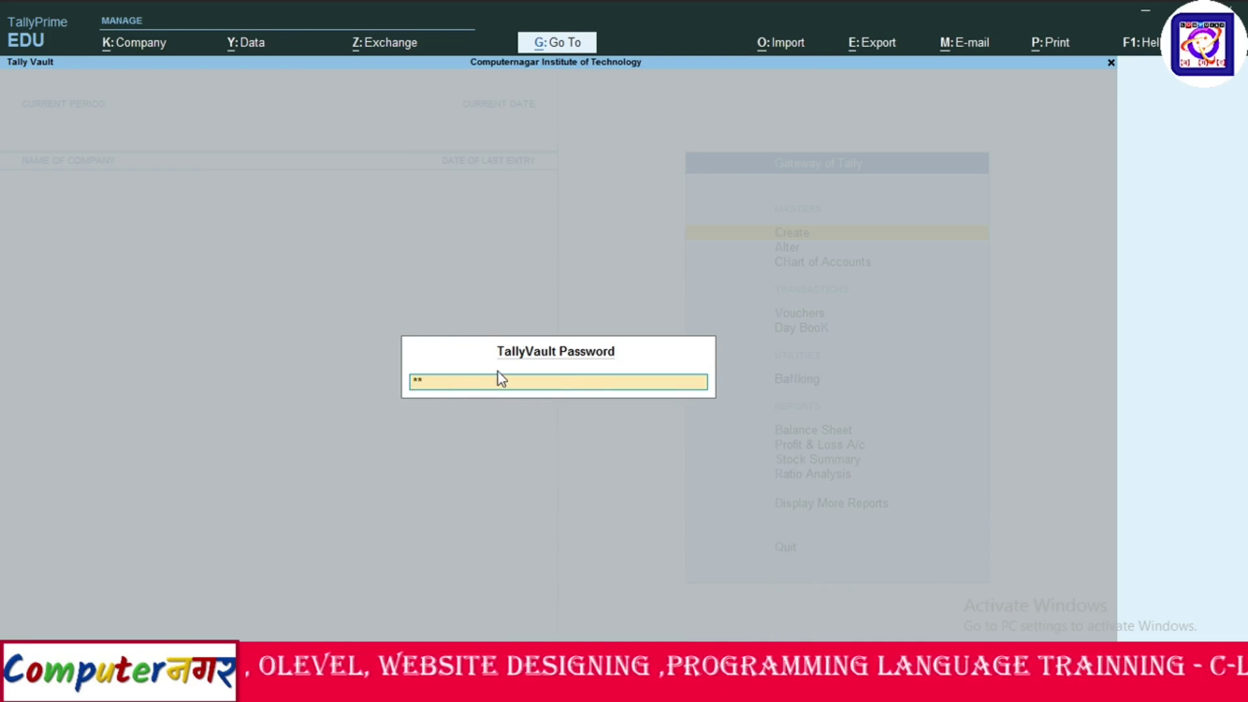
{"action": "type", "text": "***"}
{"action": "key", "text": "Return"}
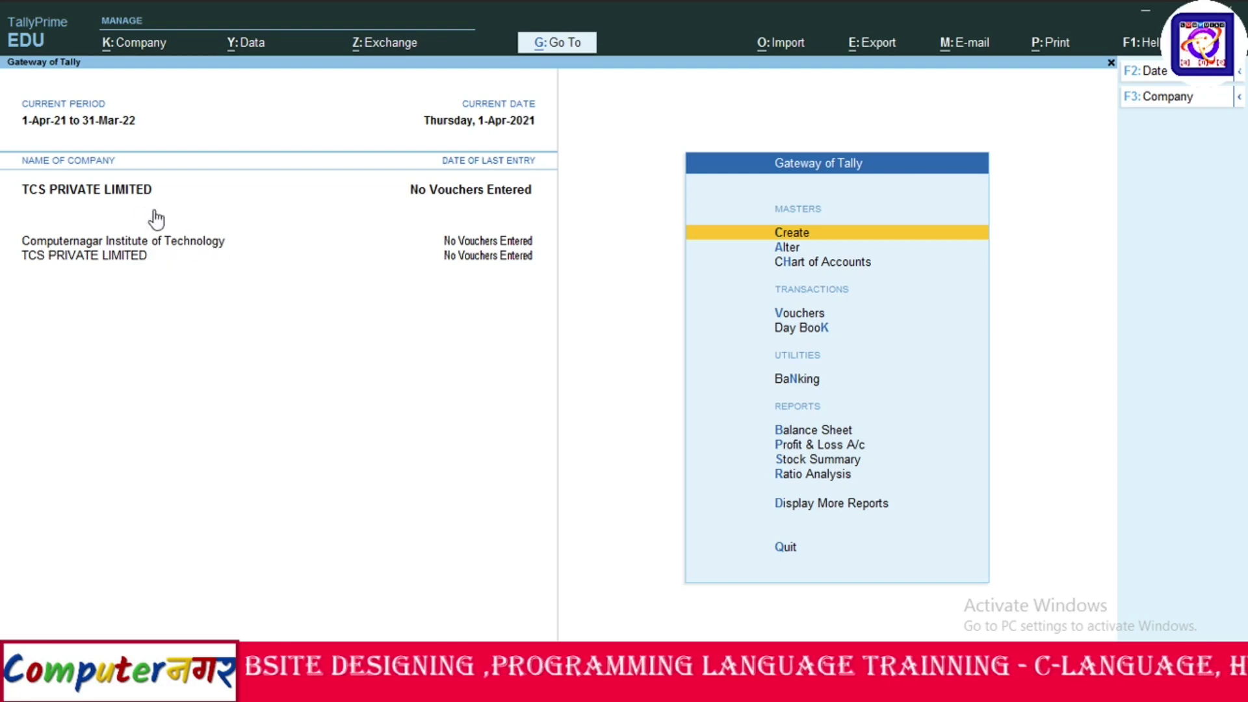
{"action": "left_click", "coordinate": [119, 47]}
{"action": "left_click", "coordinate": [139, 89]}
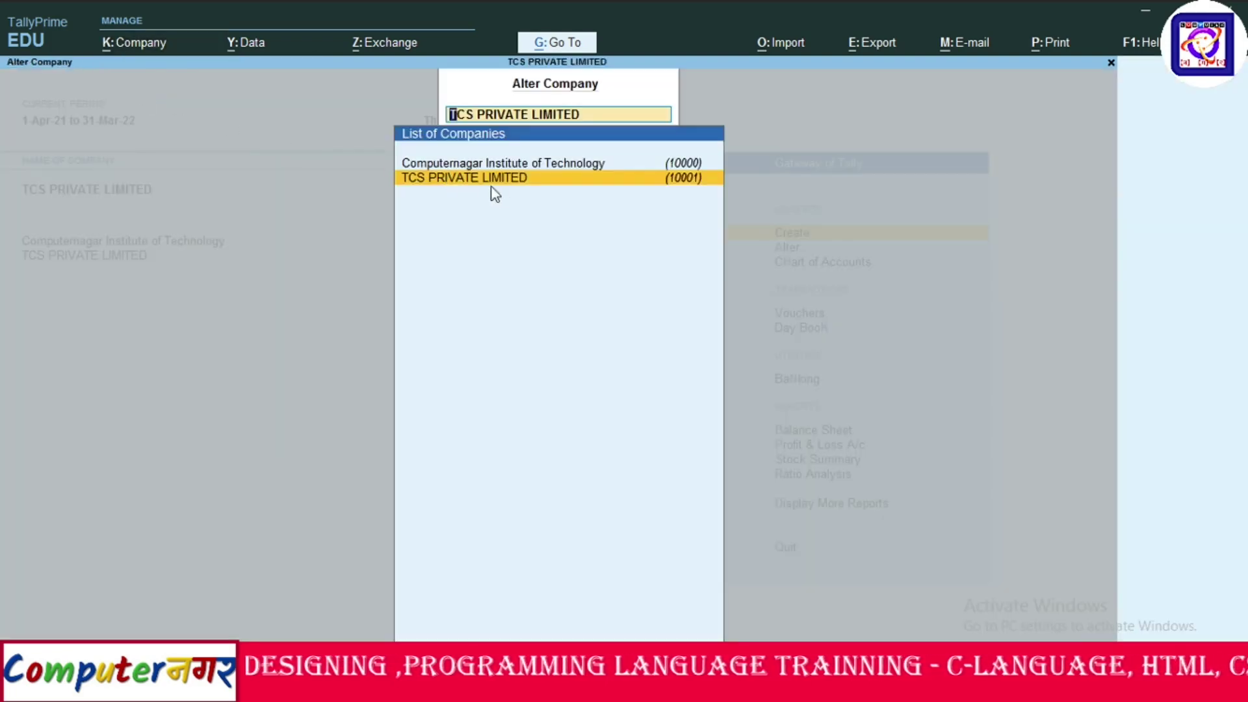
{"action": "key", "text": "Return"}
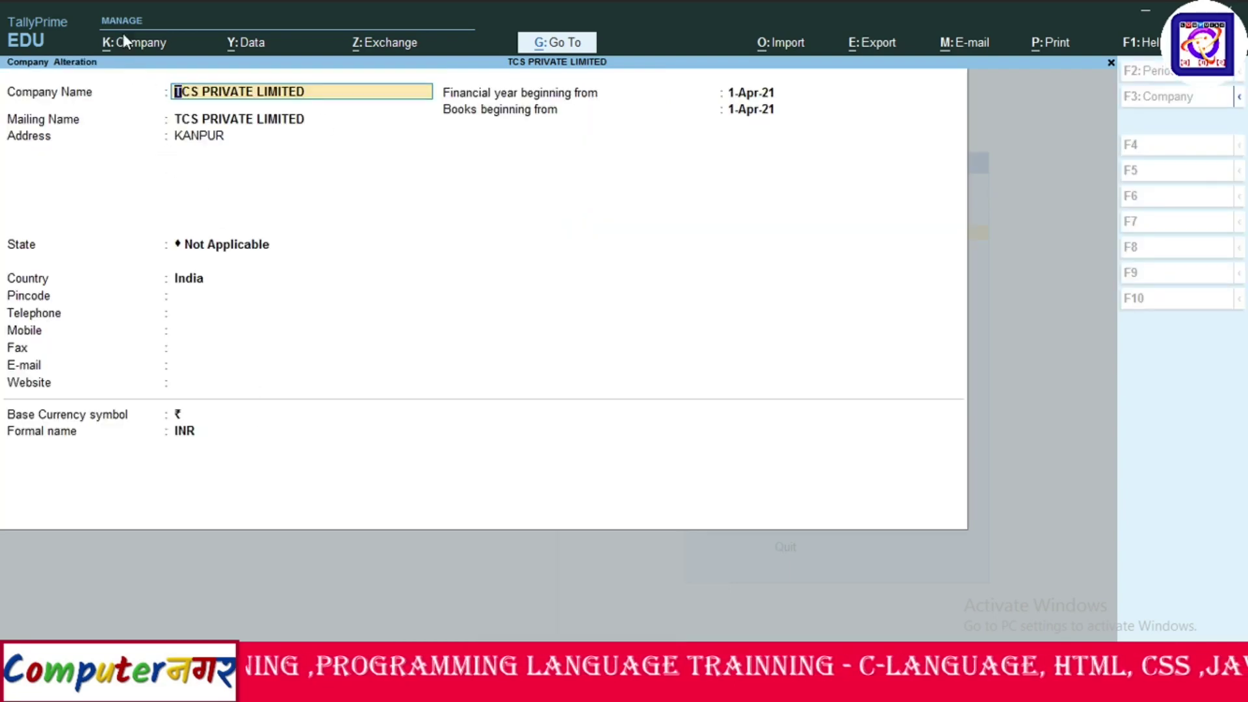
{"action": "key", "text": "Delete"}
{"action": "key", "text": "Delete"}
{"action": "key", "text": "Delete"}
{"action": "key", "text": "Delete"}
{"action": "key", "text": "Delete"}
{"action": "key", "text": "Delete"}
{"action": "key", "text": "Delete"}
{"action": "key", "text": "Delete"}
{"action": "key", "text": "Delete"}
{"action": "key", "text": "Delete"}
{"action": "key", "text": "Delete"}
{"action": "key", "text": "Delete"}
{"action": "key", "text": "Delete"}
{"action": "key", "text": "Delete"}
{"action": "key", "text": "Delete"}
{"action": "key", "text": "Delete"}
{"action": "key", "text": "Delete"}
{"action": "key", "text": "Delete"}
{"action": "key", "text": "Delete"}
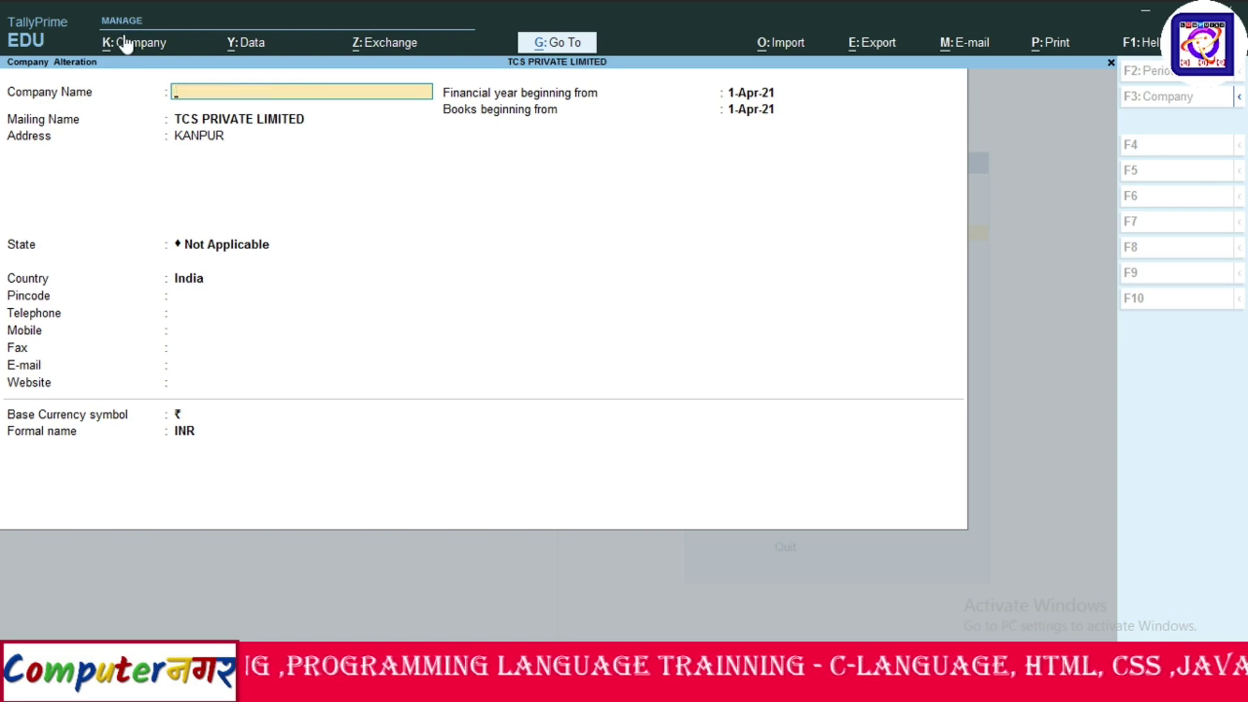
{"action": "key", "text": "Escape"}
{"action": "key", "text": "y"}
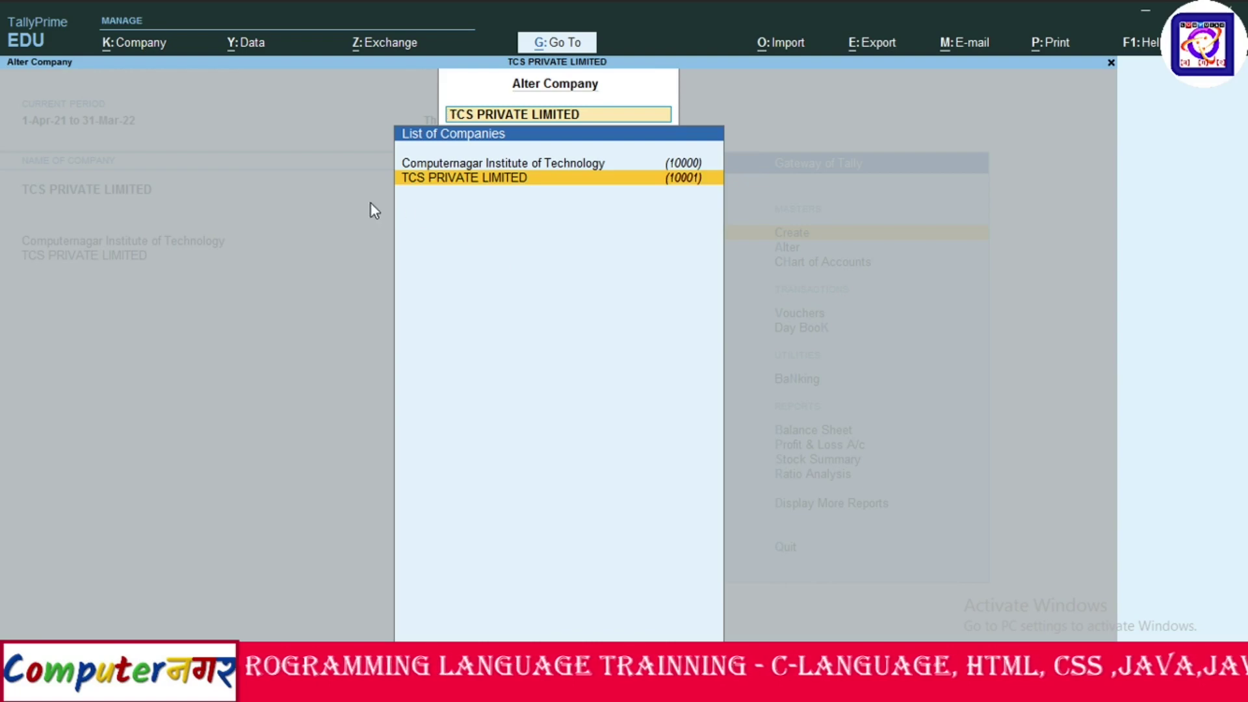
{"action": "key", "text": "Escape"}
{"action": "key", "text": "Escape"}
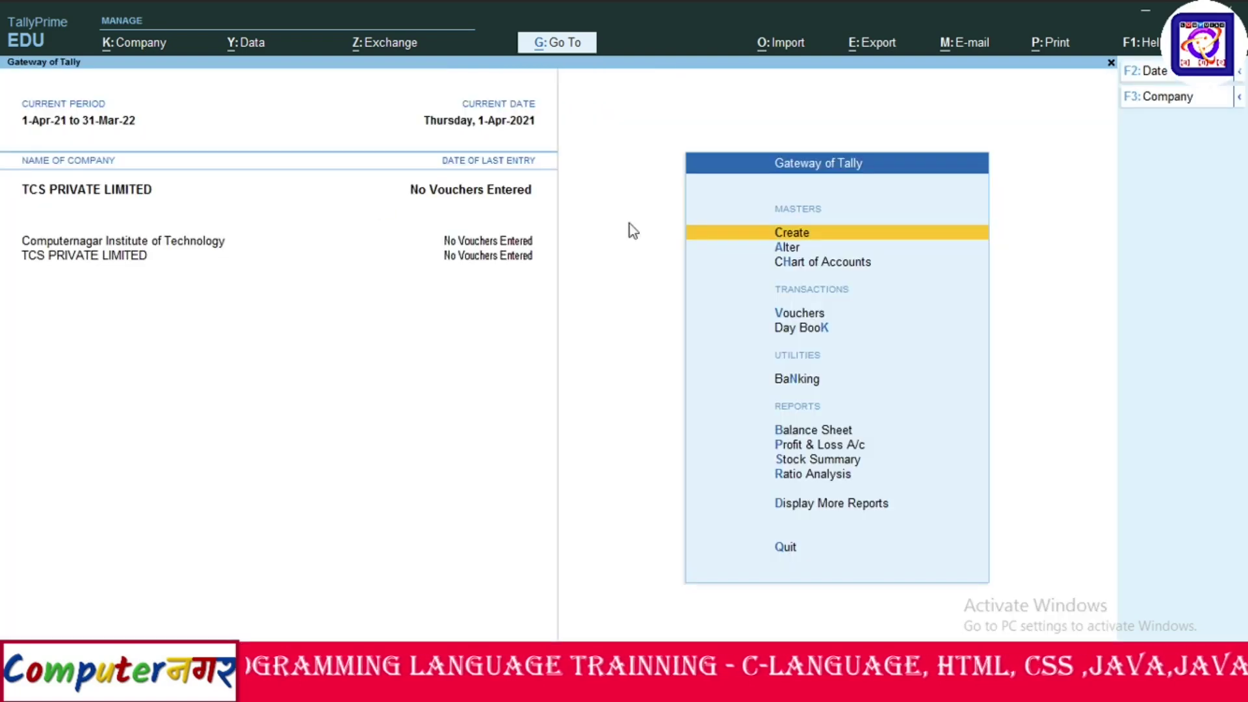
Open the Select Company list via Show More > Change Company, revealing masked entries 10001 and 10002.
{"action": "left_click", "coordinate": [783, 247]}
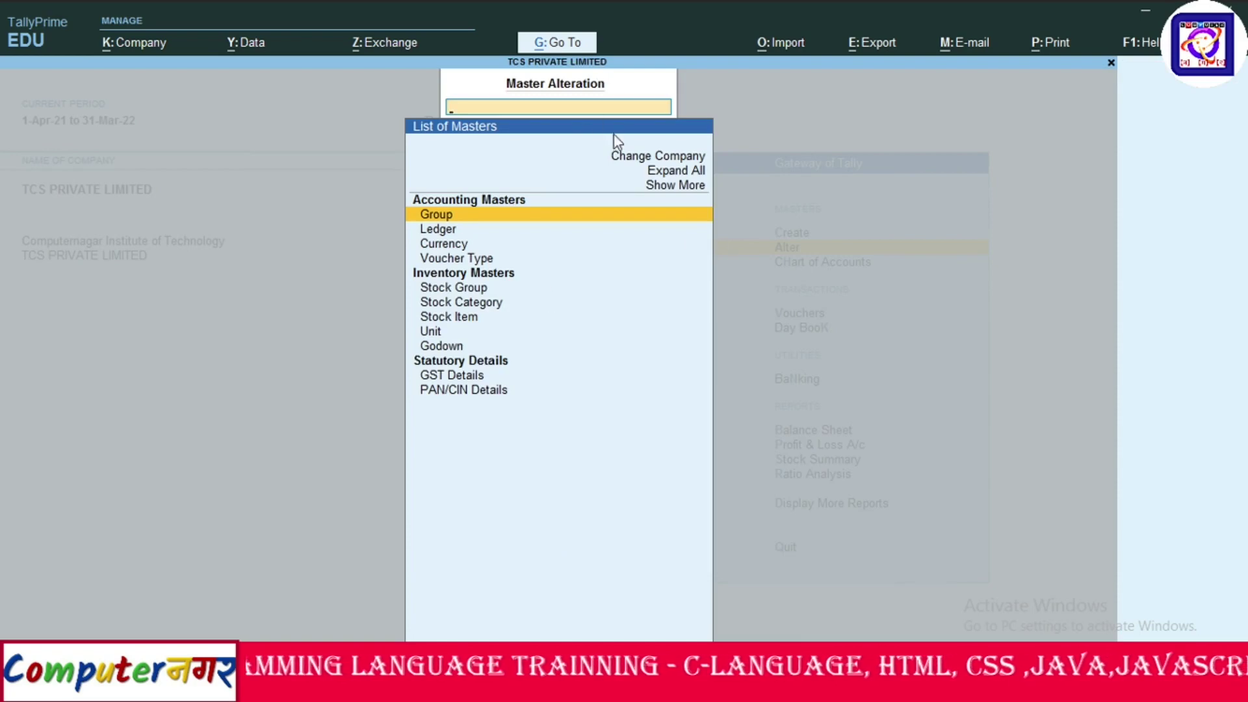
{"action": "left_click", "coordinate": [660, 187]}
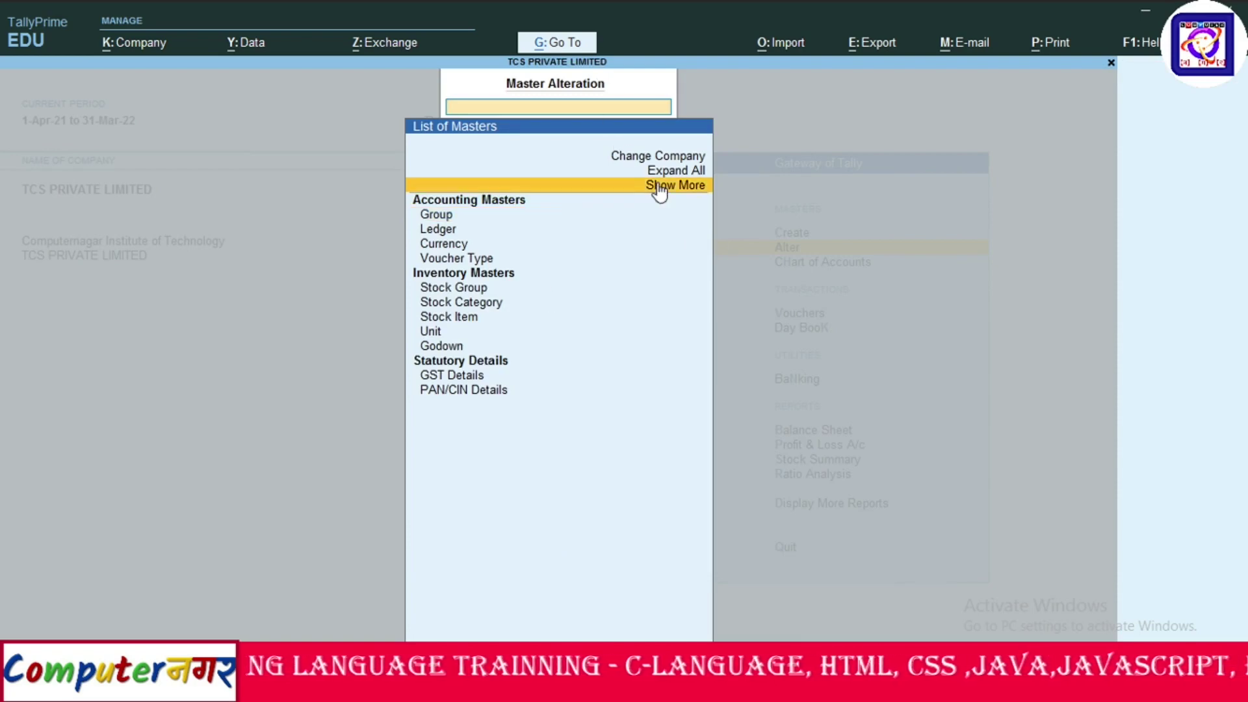
{"action": "left_click", "coordinate": [660, 188]}
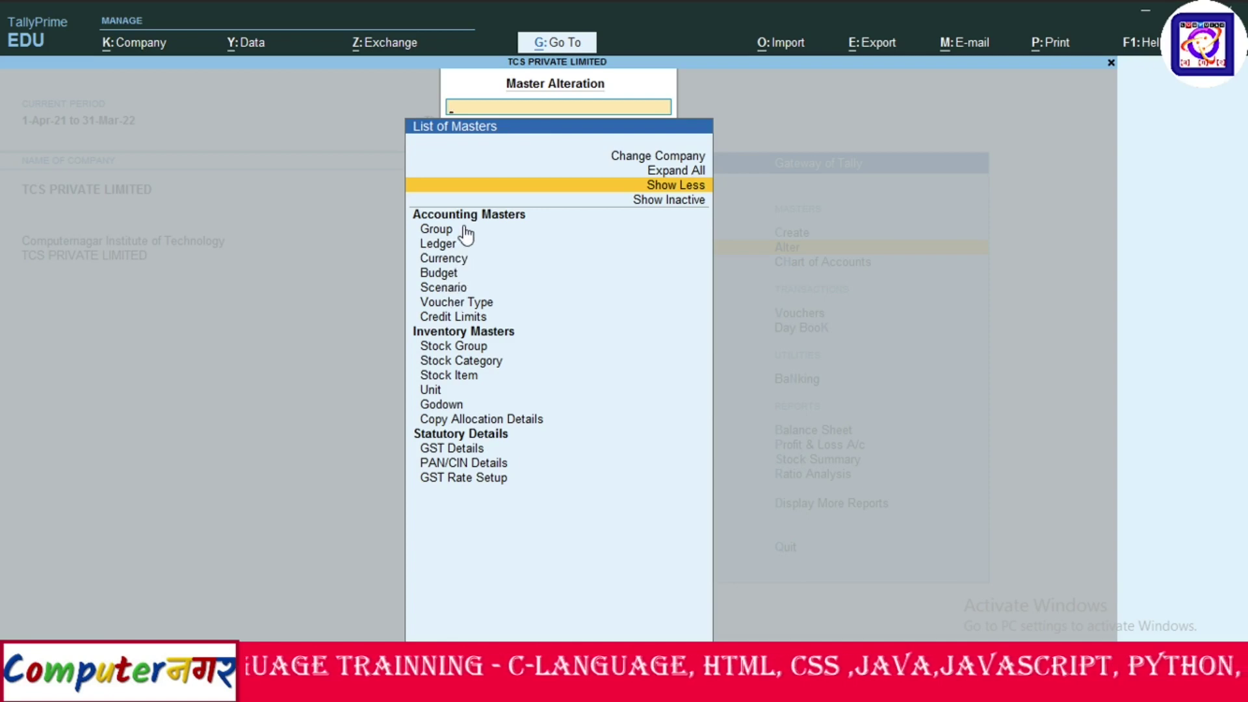
{"action": "left_click", "coordinate": [637, 158]}
{"action": "key", "text": "Return"}
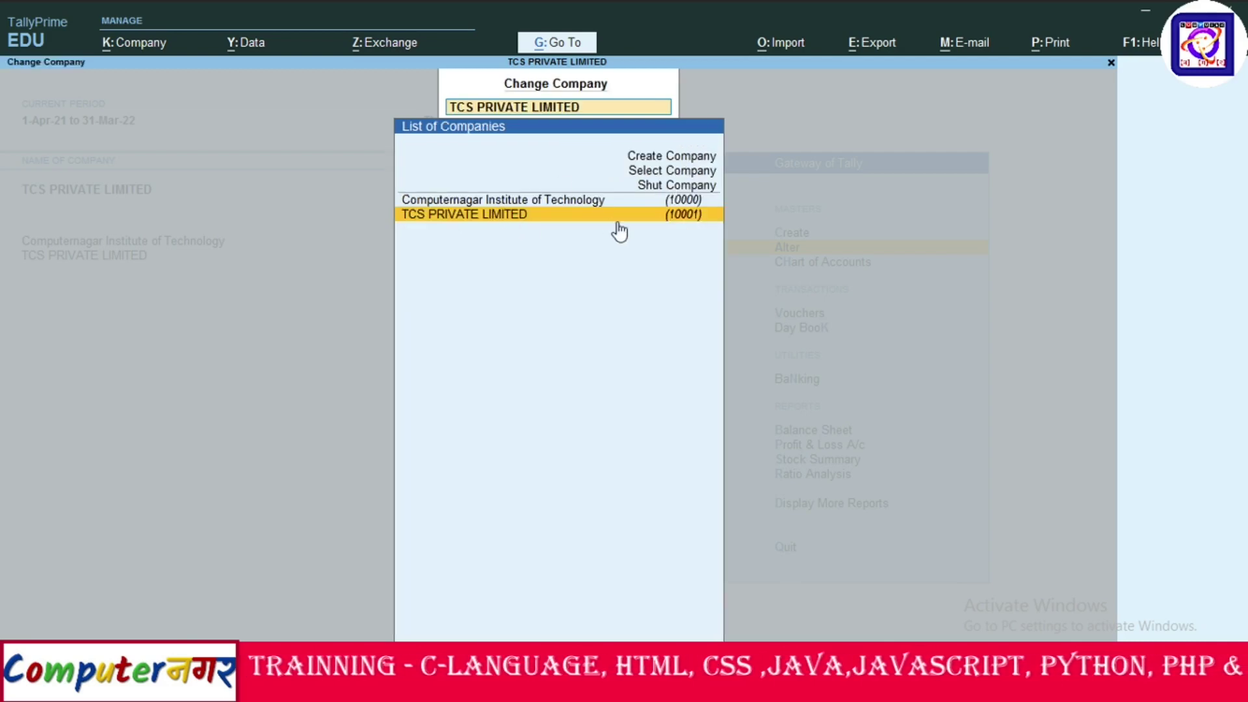
{"action": "left_click", "coordinate": [655, 172]}
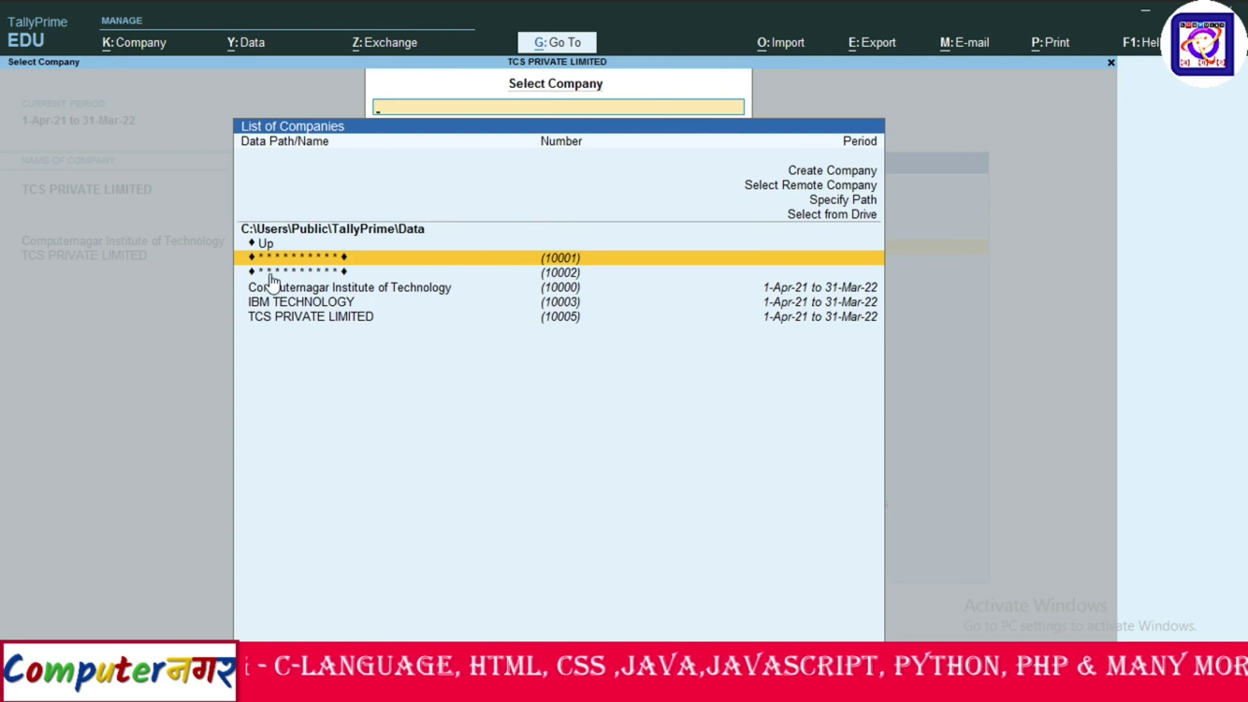
Back out and reopen the Select Company list through Change Company.
{"action": "left_click", "coordinate": [435, 316]}
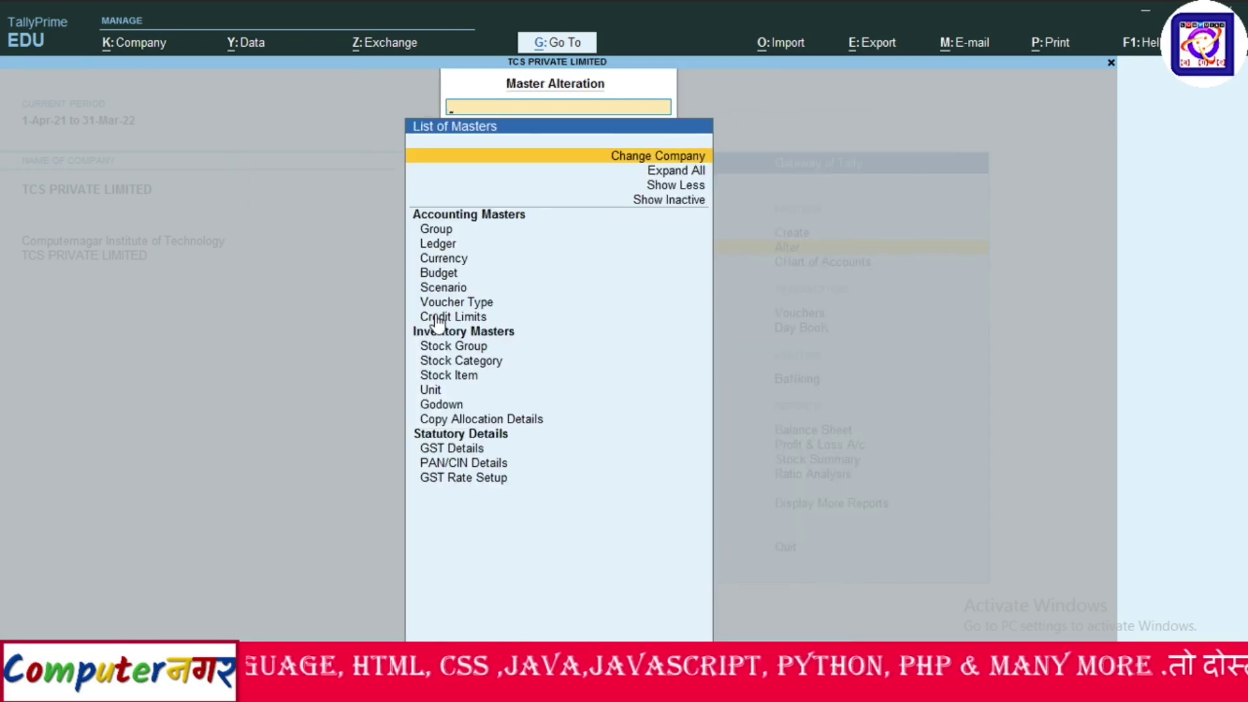
{"action": "left_click", "coordinate": [623, 161]}
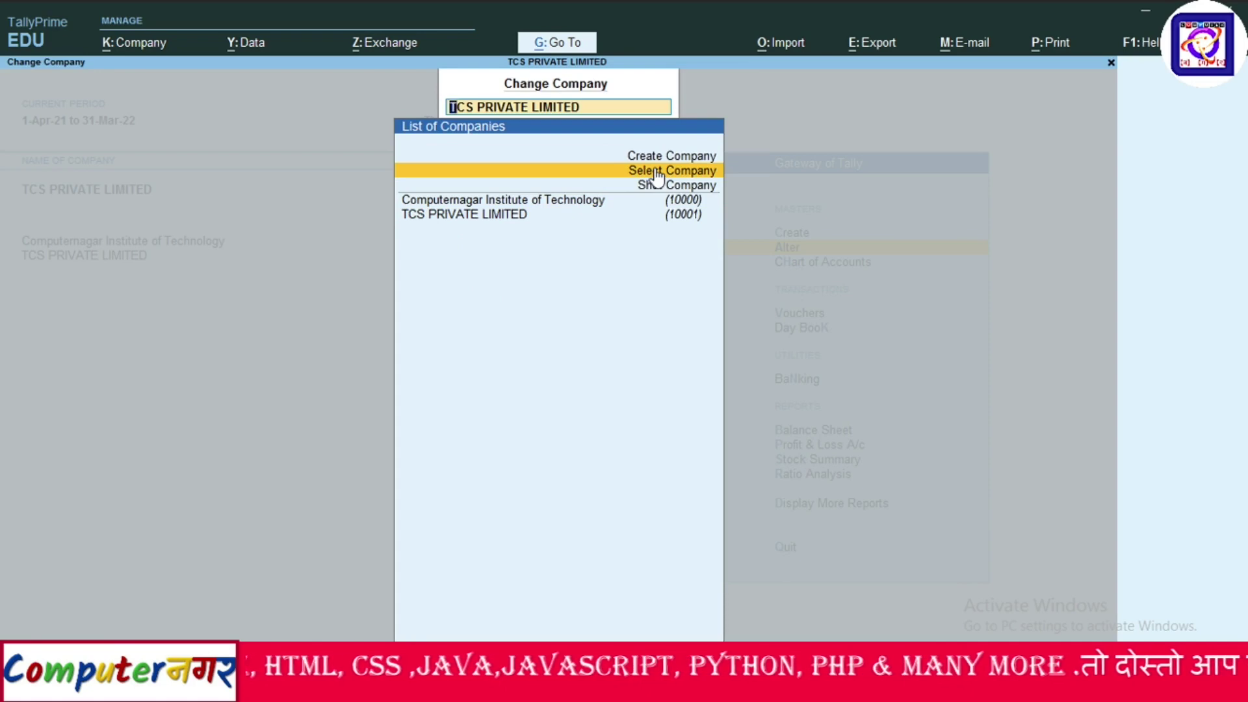
{"action": "left_click", "coordinate": [653, 168]}
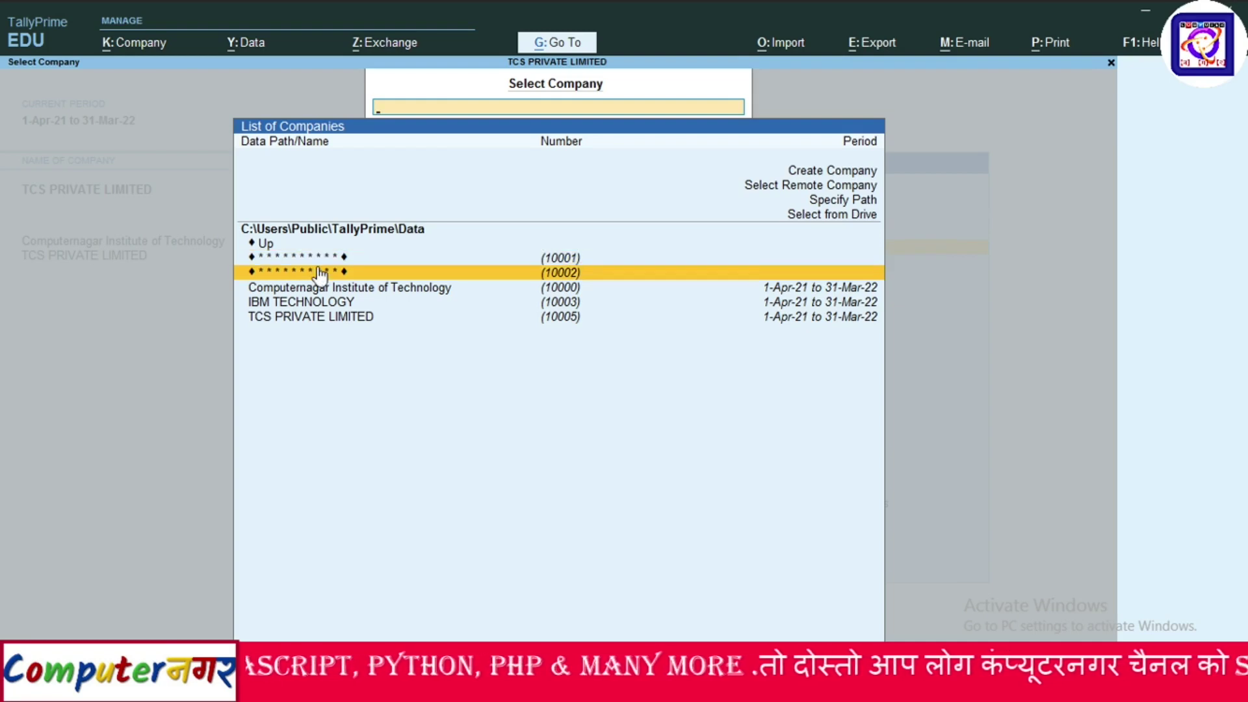
Unlock masked company 10002 (IBM TECHNOLOGY) with its TallyVault password, then reopen Company > Select.
{"action": "left_click", "coordinate": [319, 273]}
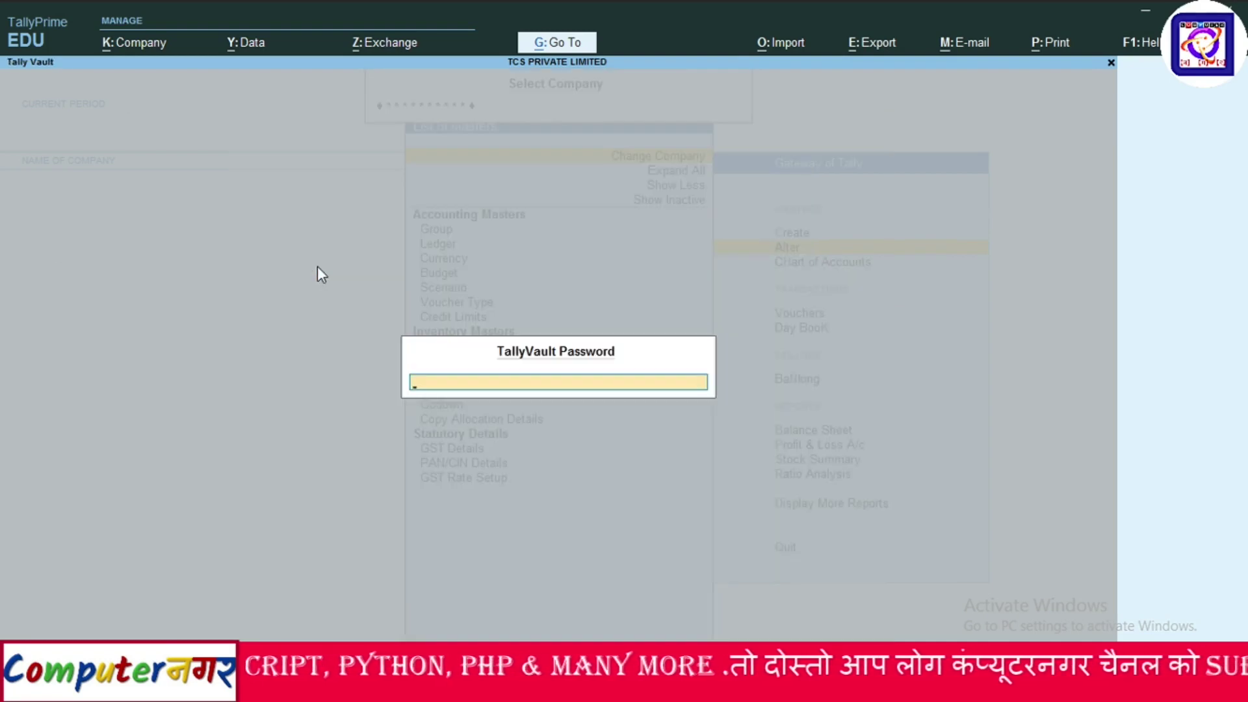
{"action": "type", "text": "*****"}
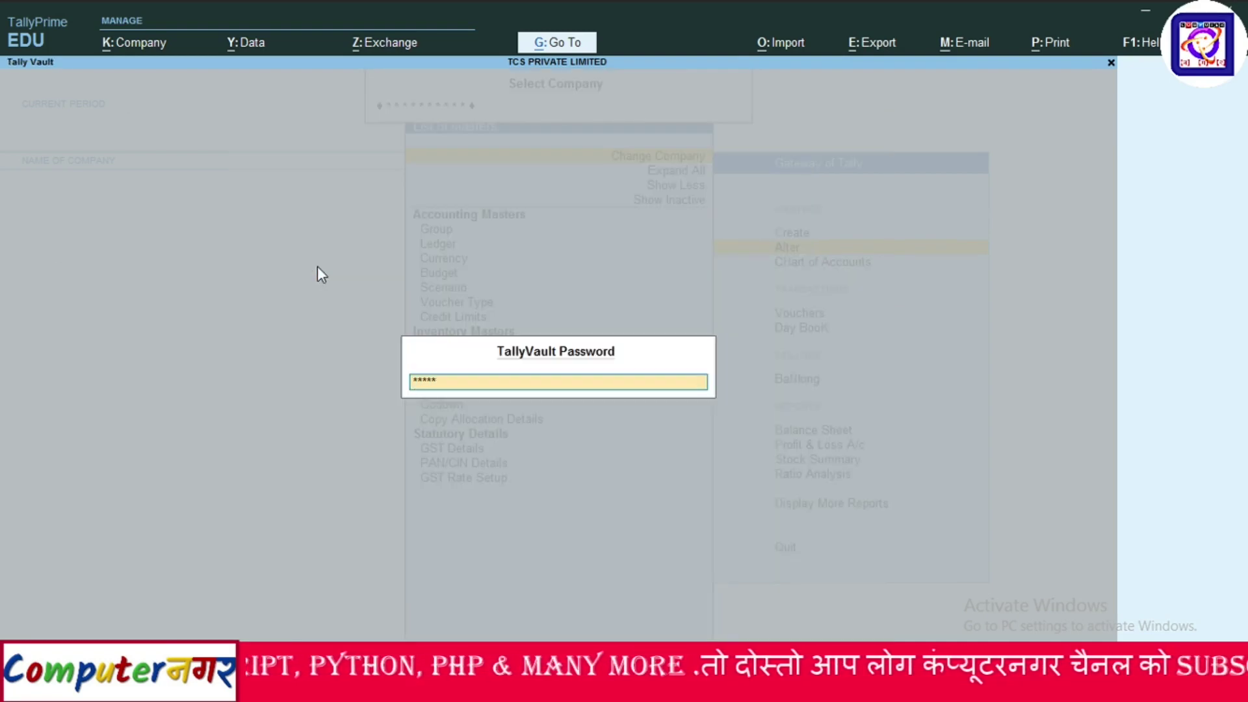
{"action": "type", "text": "**"}
{"action": "key", "text": "Return"}
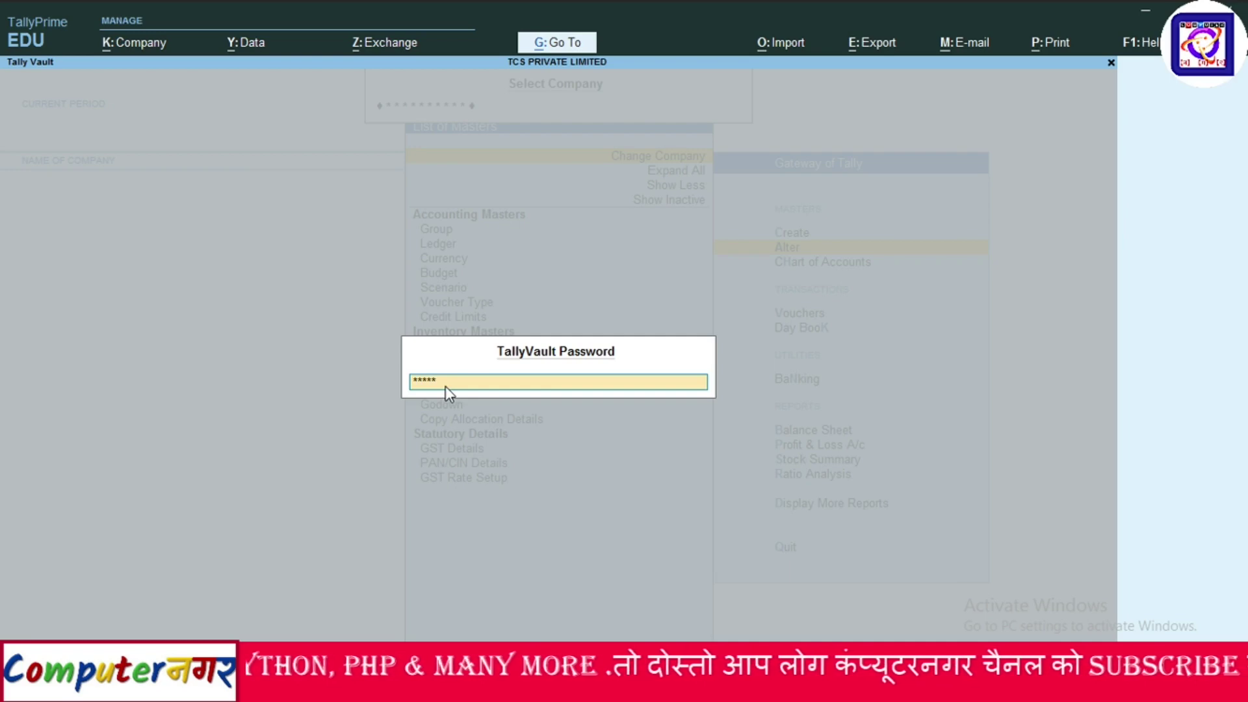
{"action": "key", "text": "Return"}
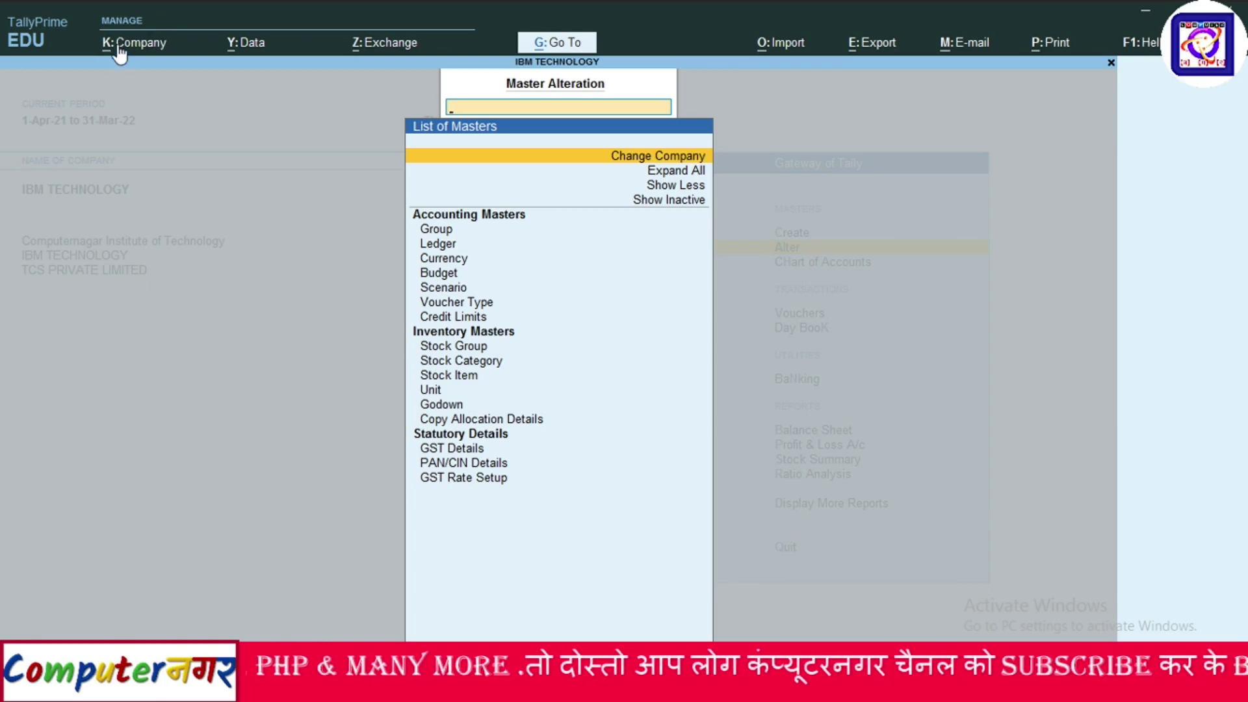
{"action": "left_click", "coordinate": [162, 43]}
{"action": "left_click", "coordinate": [148, 120]}
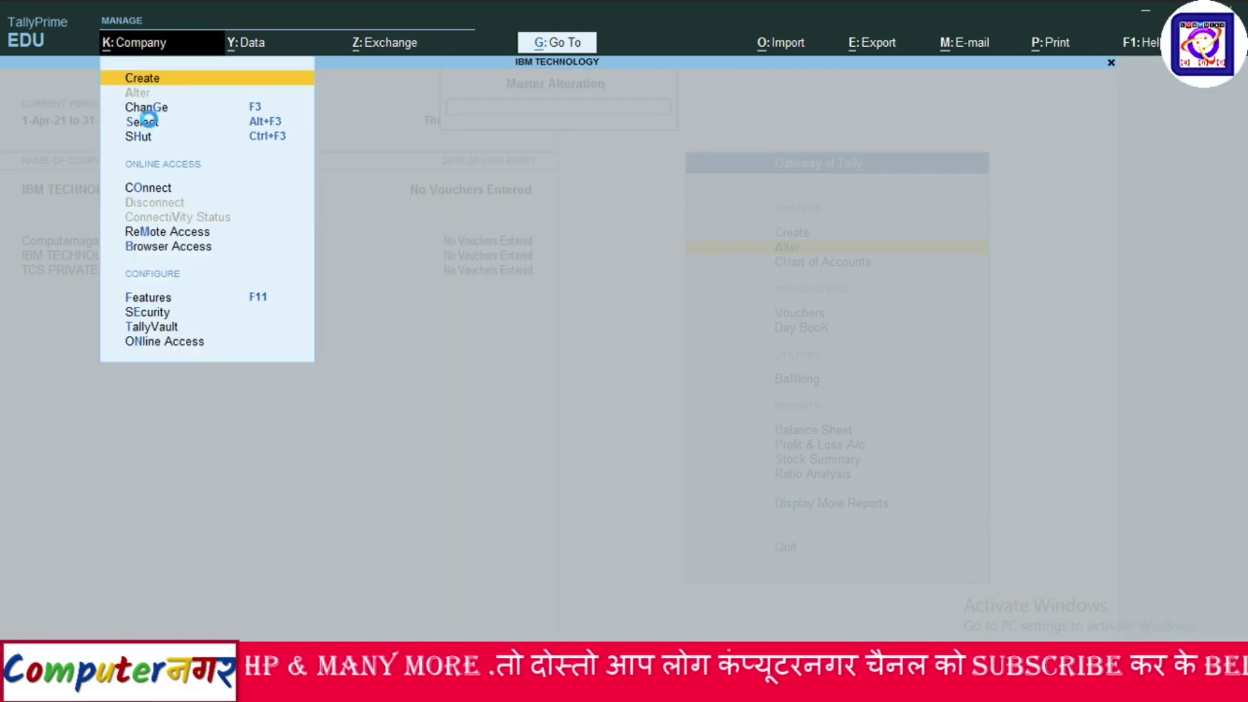